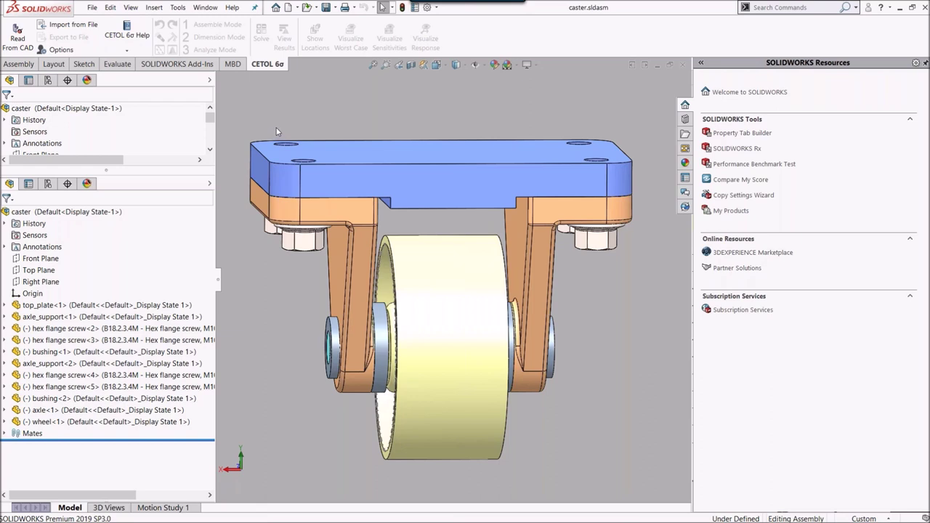
Step: Read the caster assembly from CAD into a CETOL model and adjust the height of the CAD feature tree
left_click(19, 40)
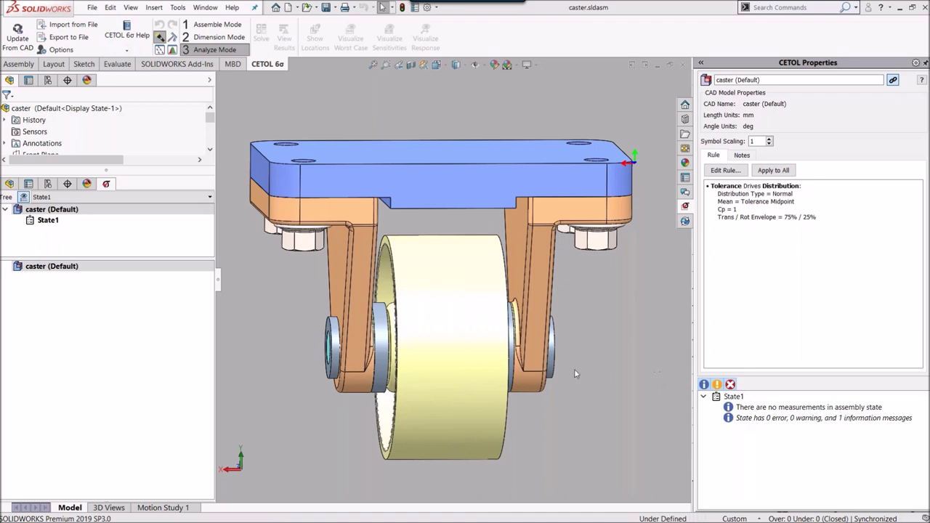
left_click_drag(109, 168, 114, 216)
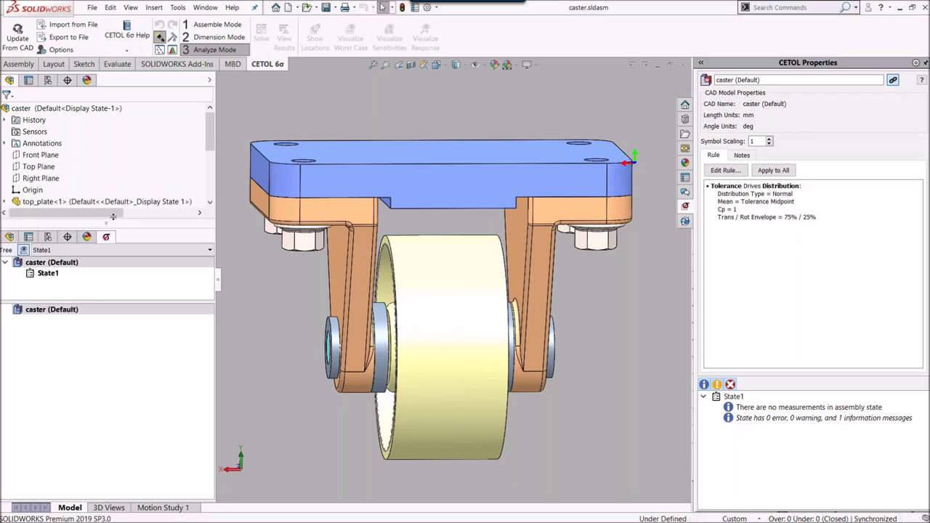
left_click_drag(210, 128, 213, 152)
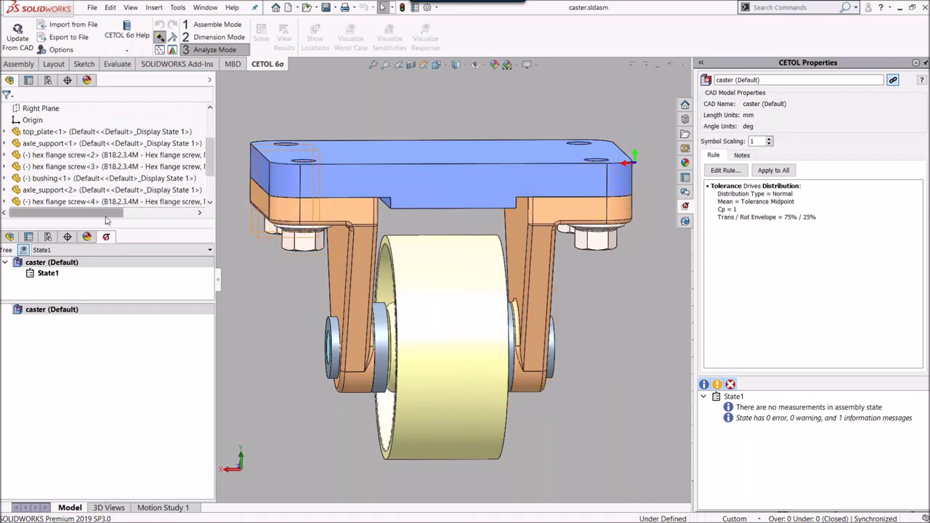
left_click_drag(107, 221, 106, 198)
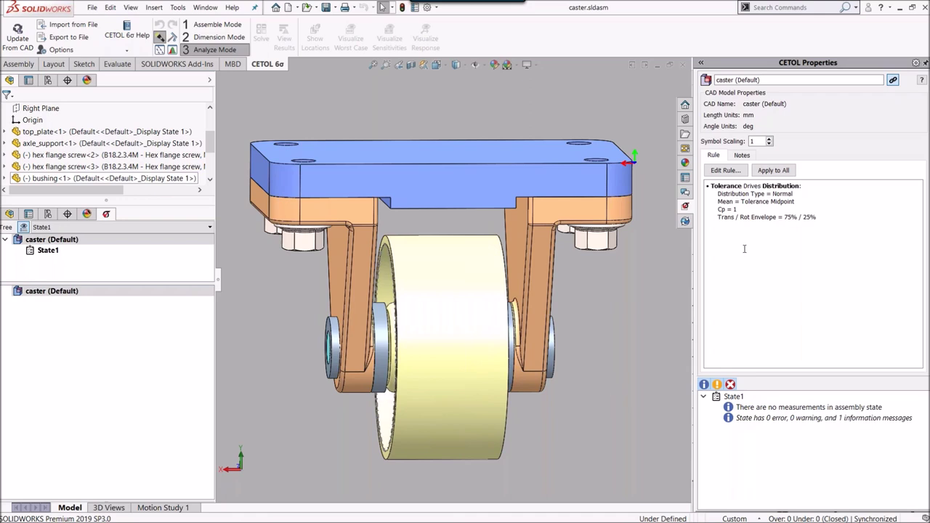
Step: Set the caster model's symbol scaling to 2 and enlarge the message list area
left_click(769, 138)
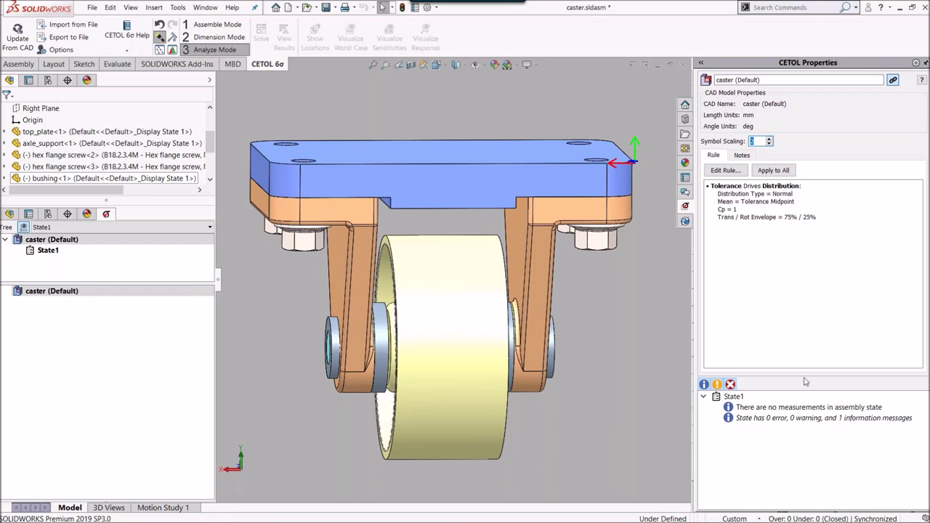
left_click_drag(805, 376, 806, 311)
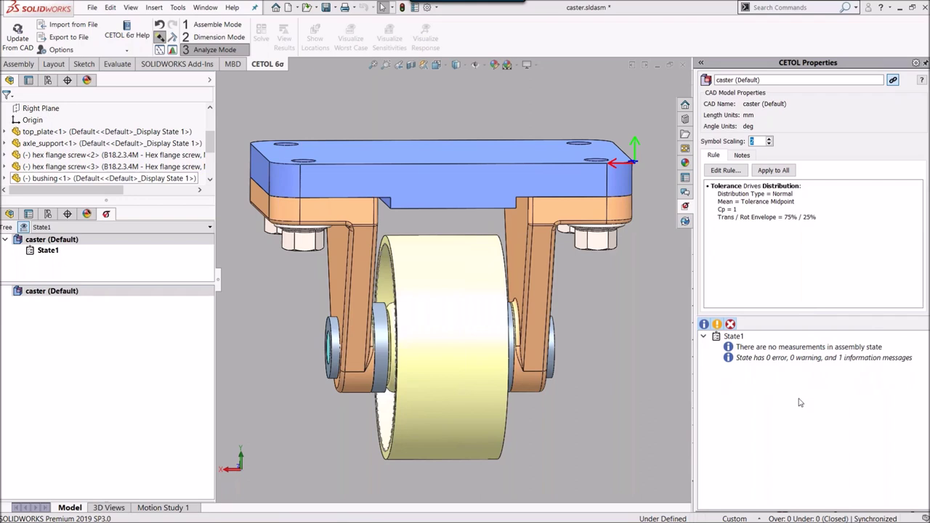
Step: Examine the commands offered in Assemble, Dimension and Analyze modes
left_click(218, 25)
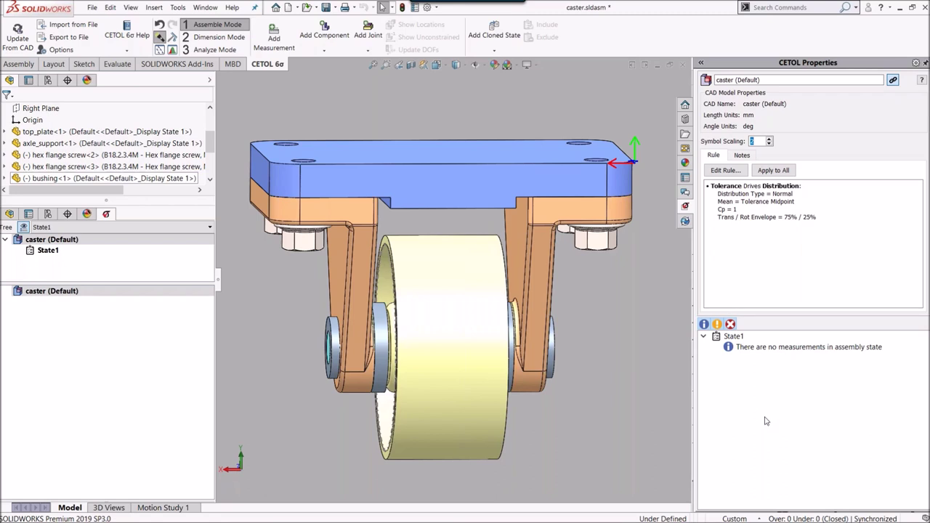
left_click(219, 38)
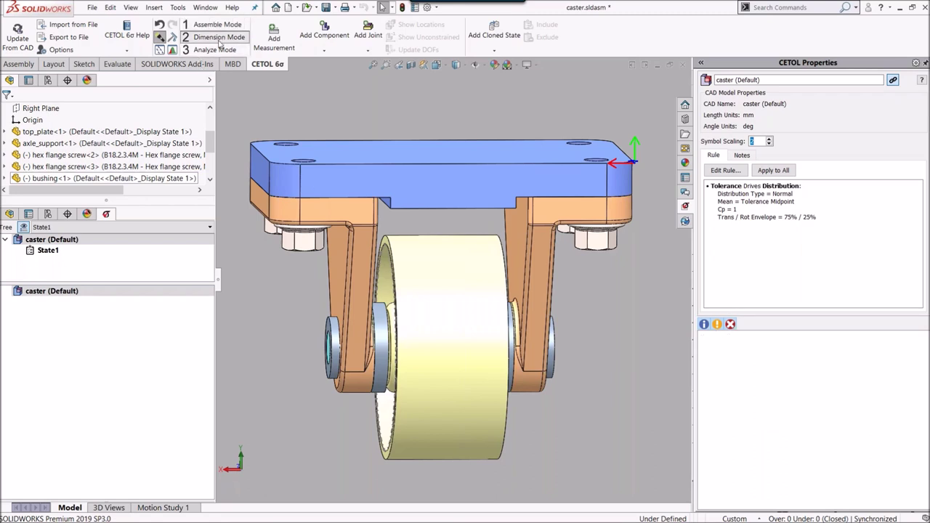
left_click(216, 50)
left_click(217, 26)
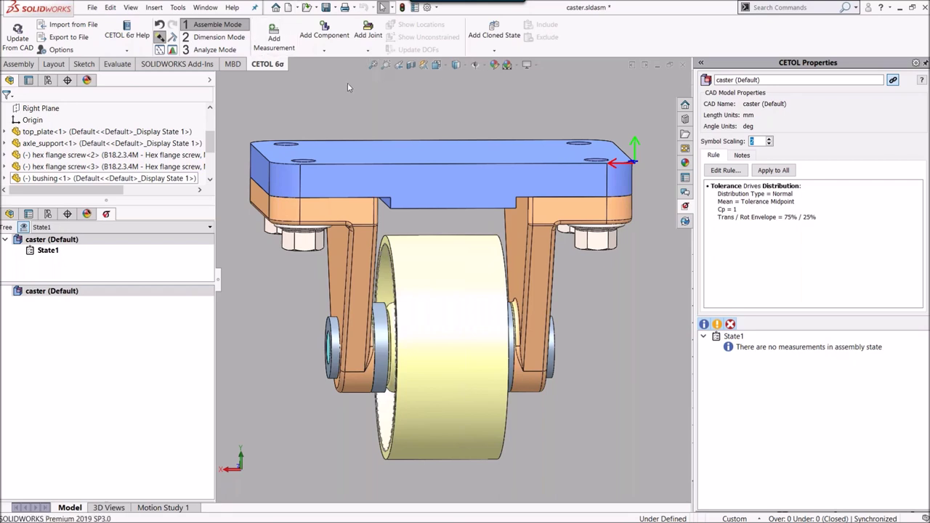
left_click(234, 38)
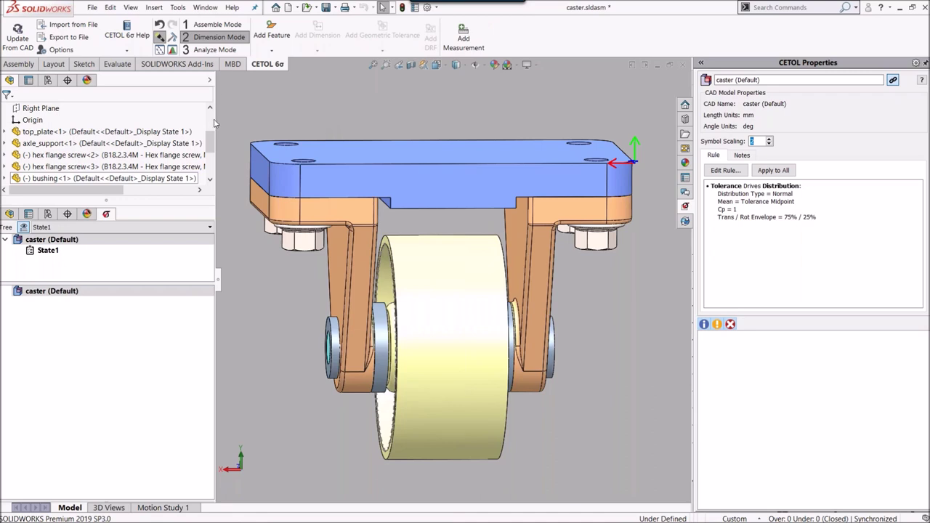
left_click(227, 52)
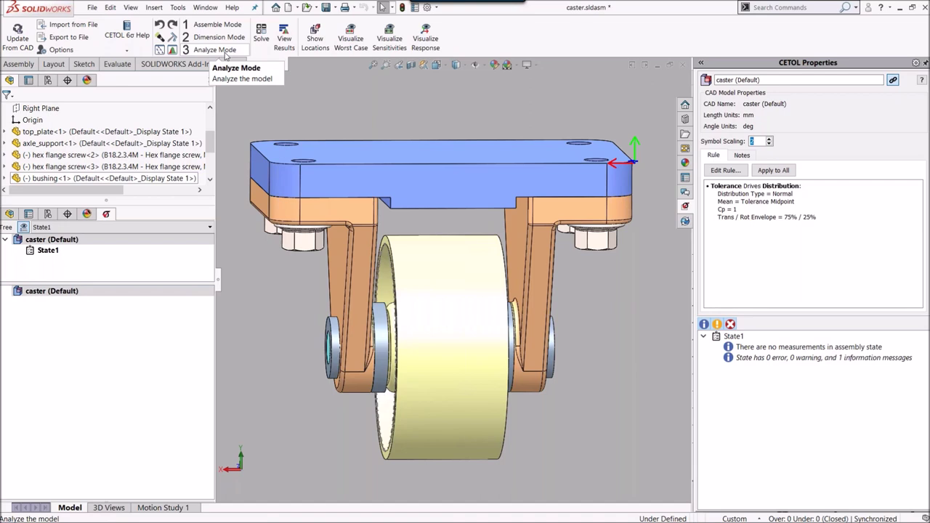
left_click(226, 52)
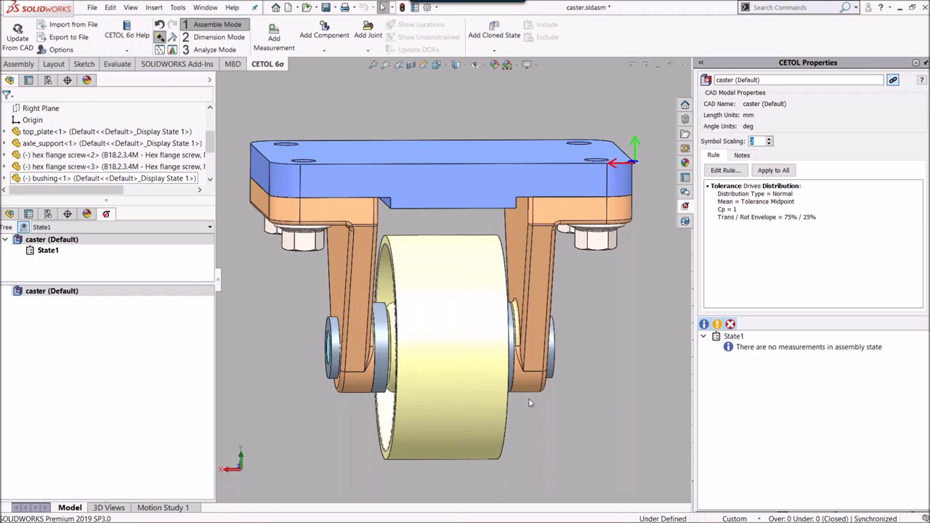
Step: Add top_plate and axle_support<1> to the CETOL model as components
left_click(340, 38)
left_click(492, 164)
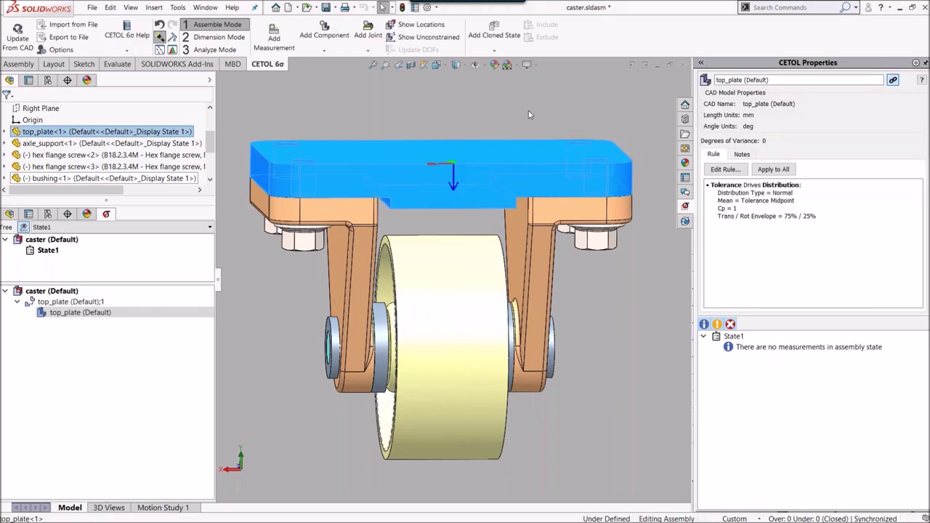
left_click(324, 33)
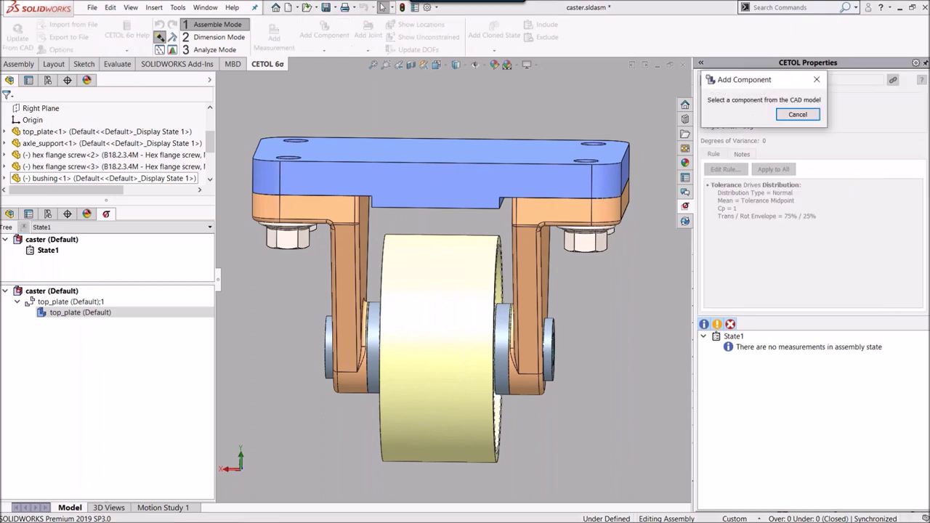
left_click(550, 211)
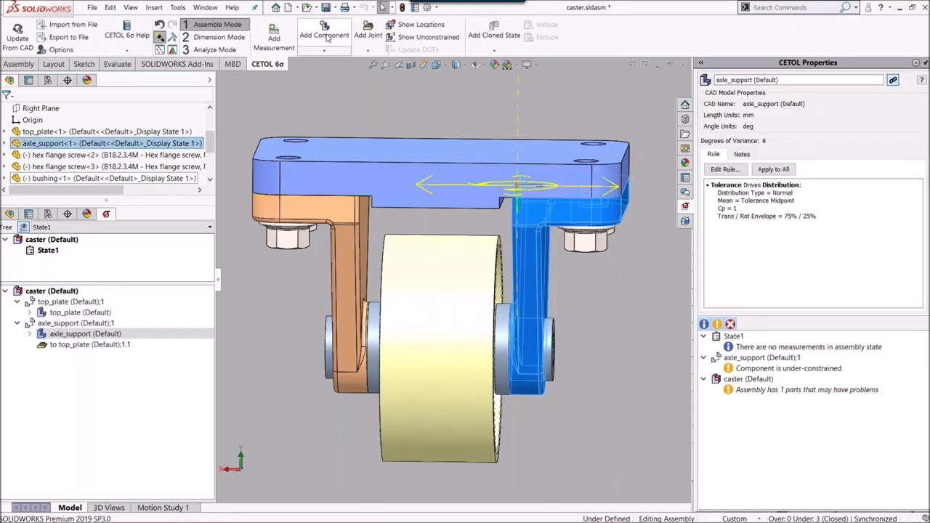
left_click(324, 34)
left_click(534, 258)
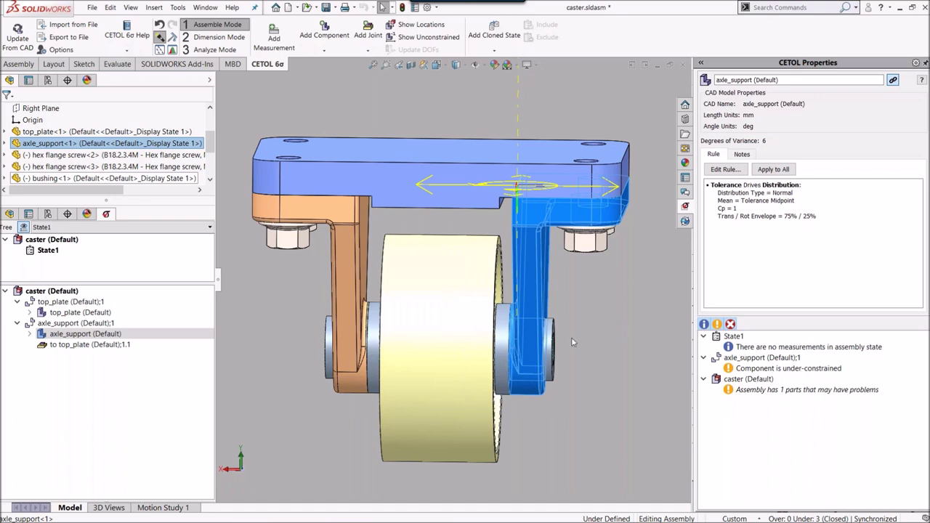
Step: Add the two hex flange screws that fasten axle_support<1>, hex flange screw<2> and <3>, as components
key("ctrl+7")
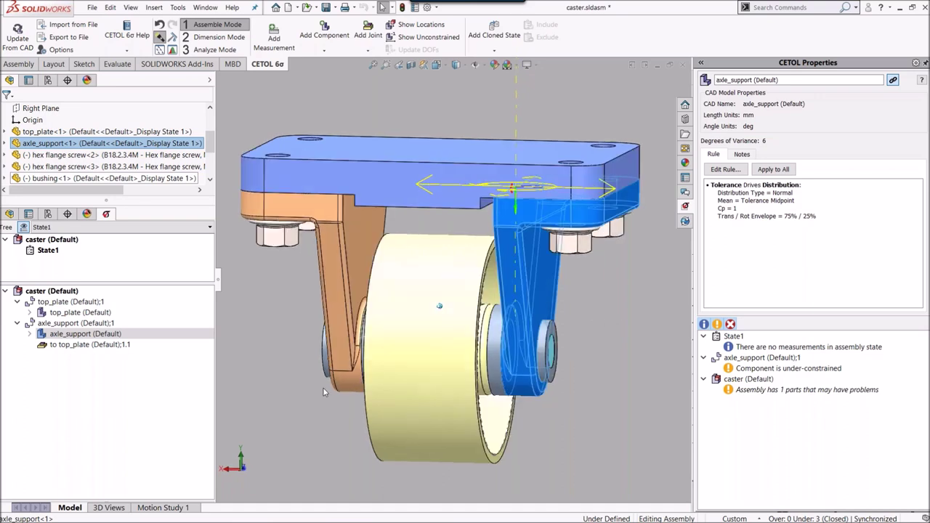
left_click(324, 33)
left_click(556, 257)
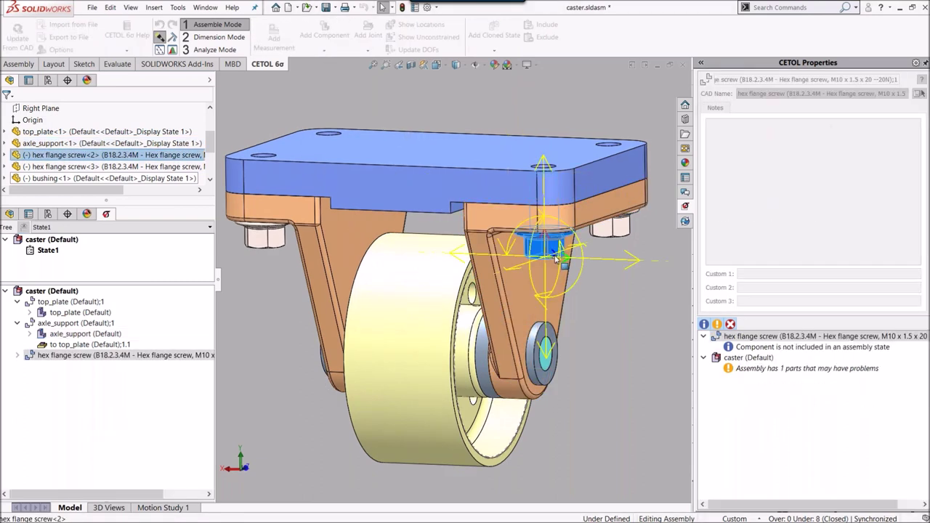
left_click(433, 181)
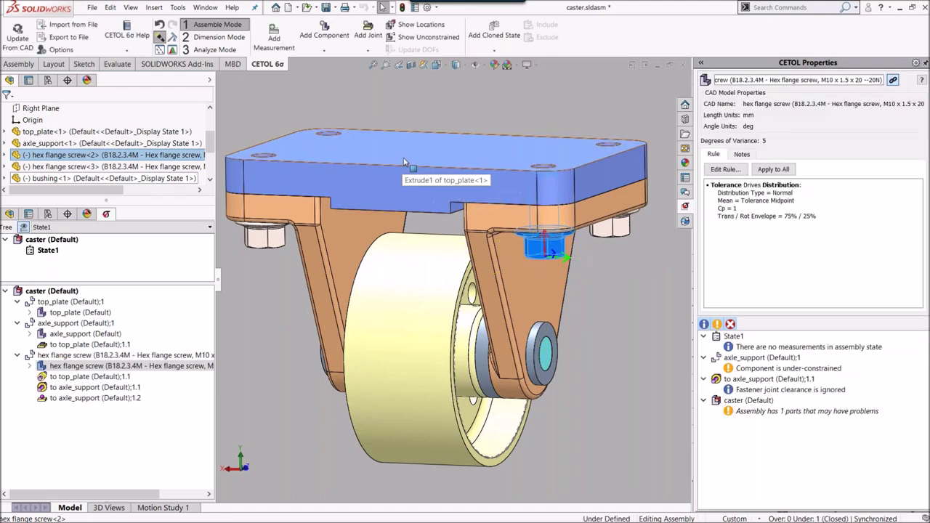
left_click(349, 41)
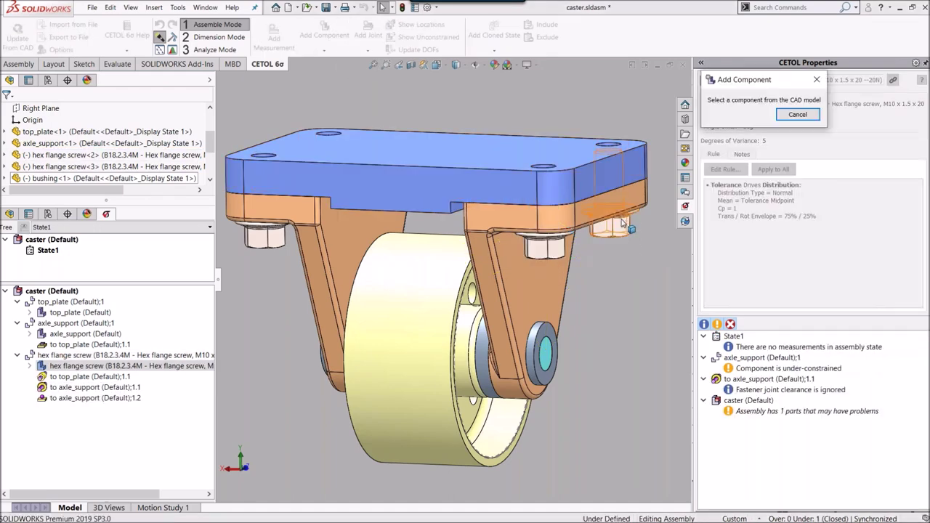
left_click(628, 226)
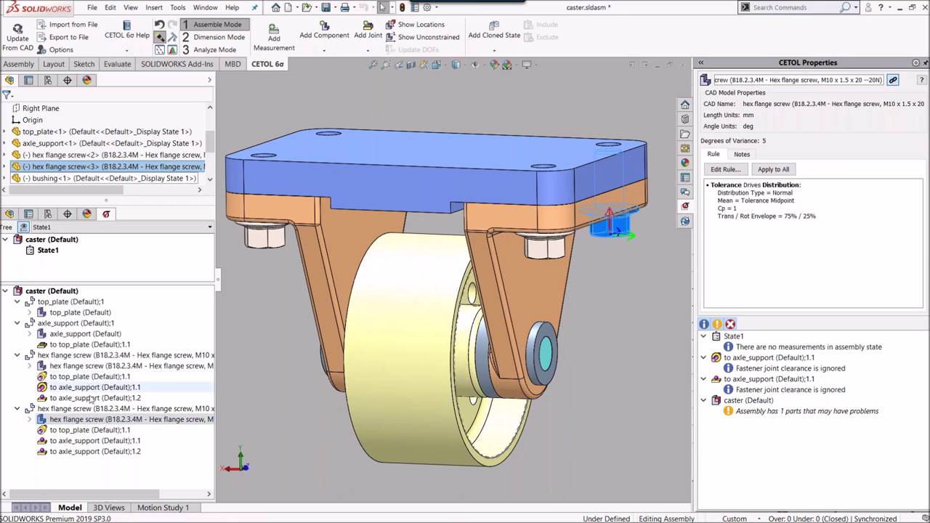
Step: Add bushing<1> and the opposite axle_support<2> to the CETOL model as components
left_click(324, 41)
left_click(541, 334)
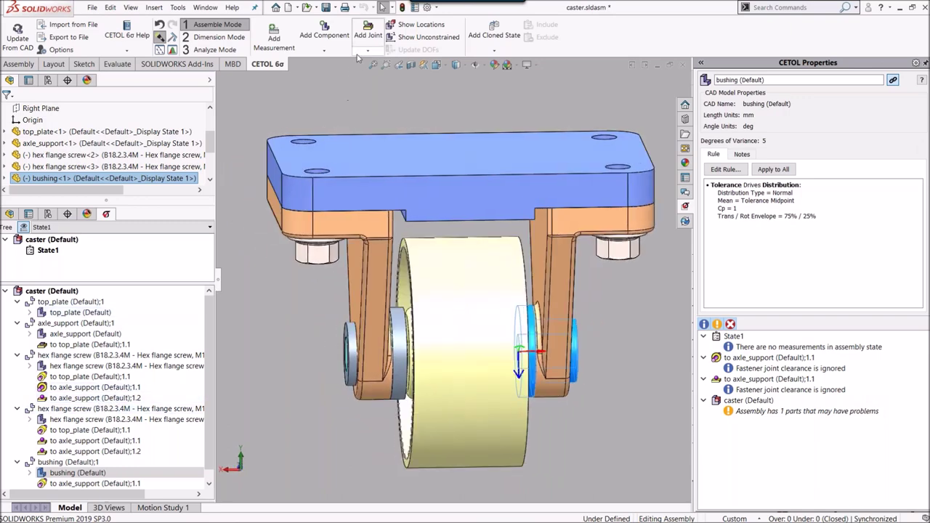
left_click(324, 33)
left_click(360, 268)
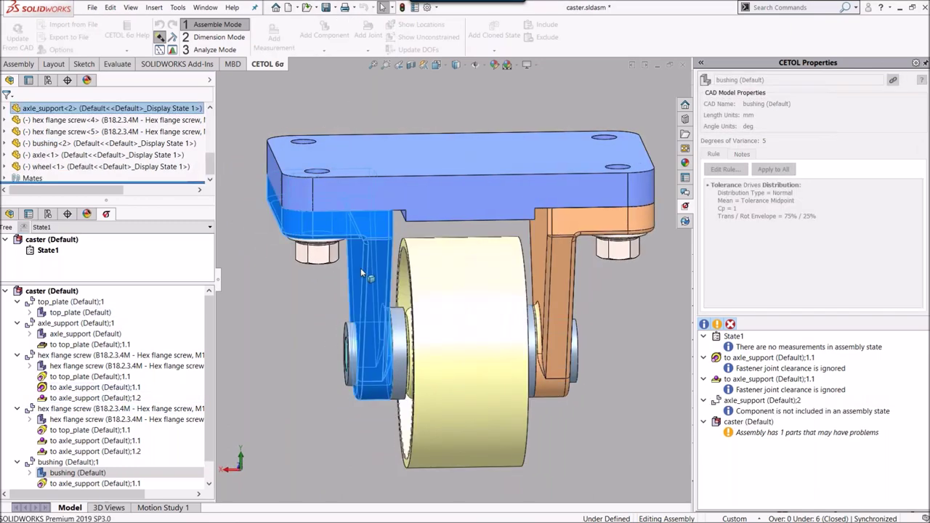
left_click(325, 348)
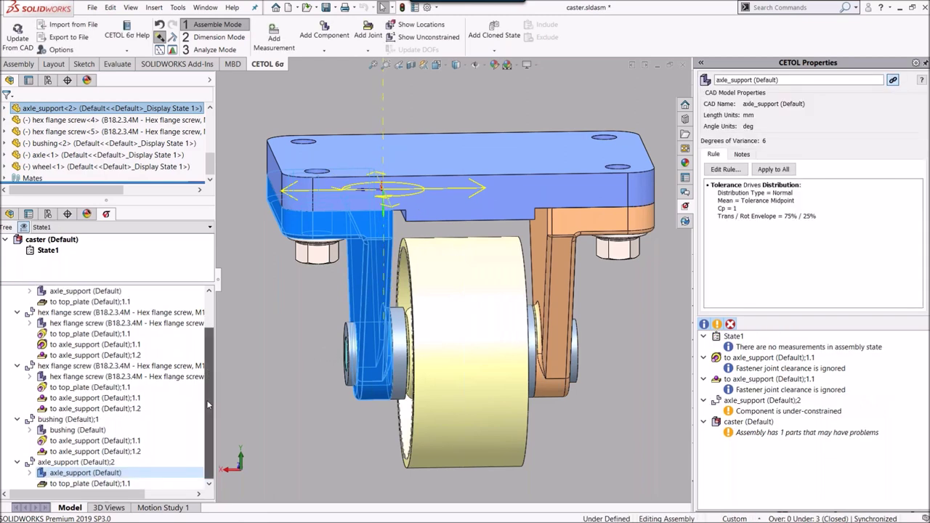
Step: Add the two hex flange screws that fasten axle_support<2>, hex flange screw<4> and <5>, as components
left_click(325, 32)
left_click(320, 258)
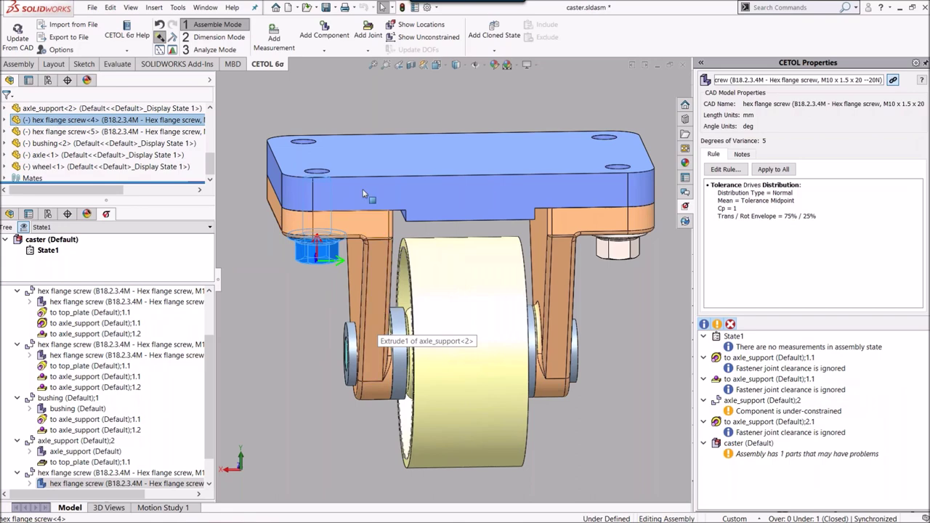
left_click(325, 32)
middle_click_drag(461, 310, 508, 327)
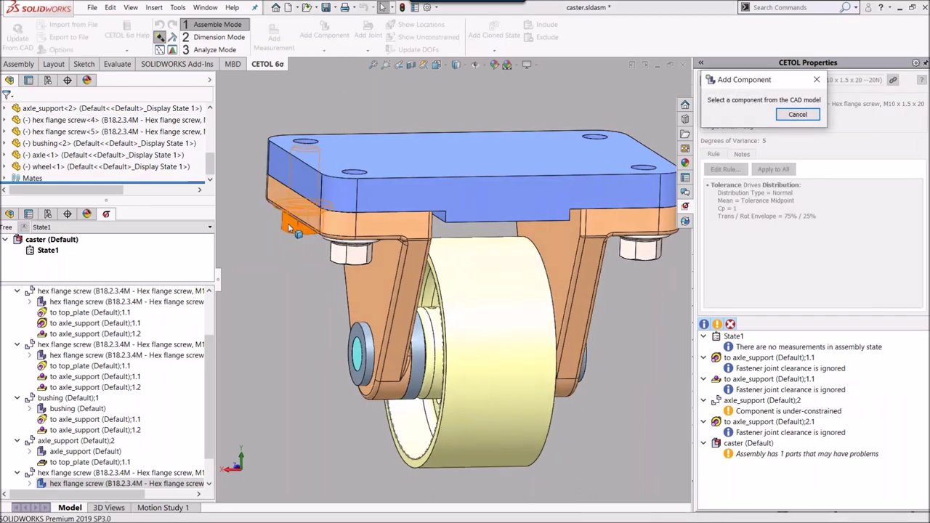
left_click(300, 225)
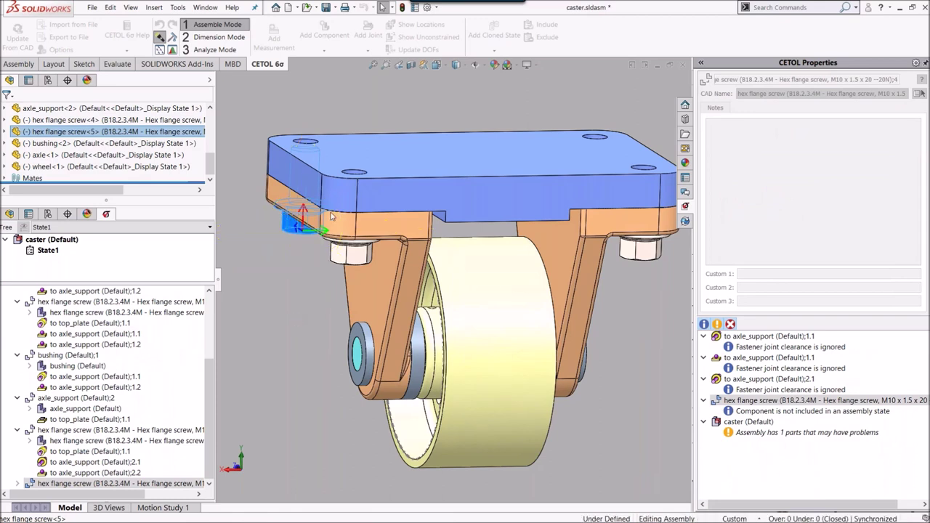
Step: Add bushing<2> and the axle running through both bushings as components
left_click(325, 32)
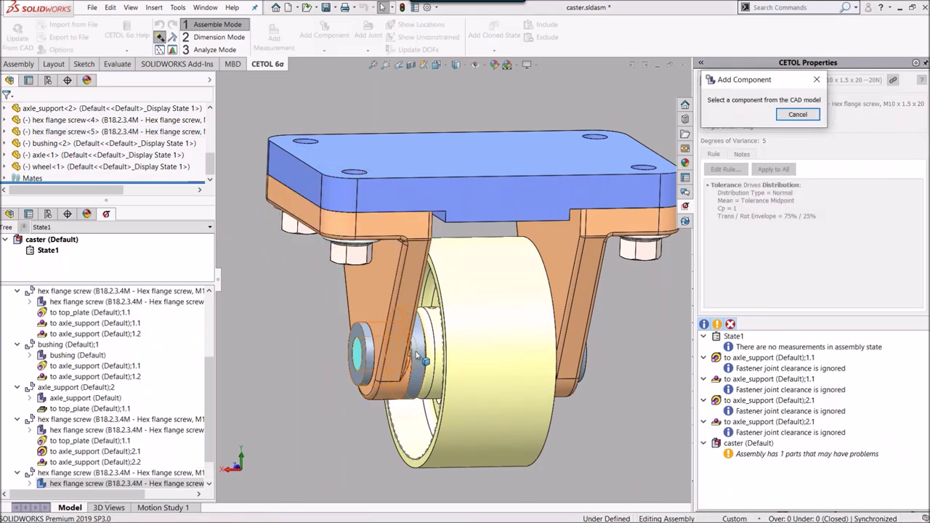
left_click(418, 353)
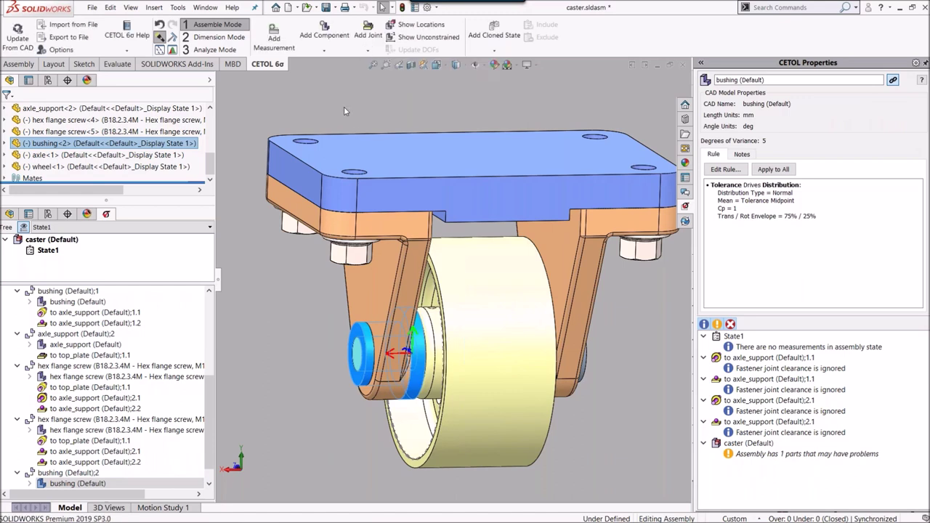
left_click(325, 32)
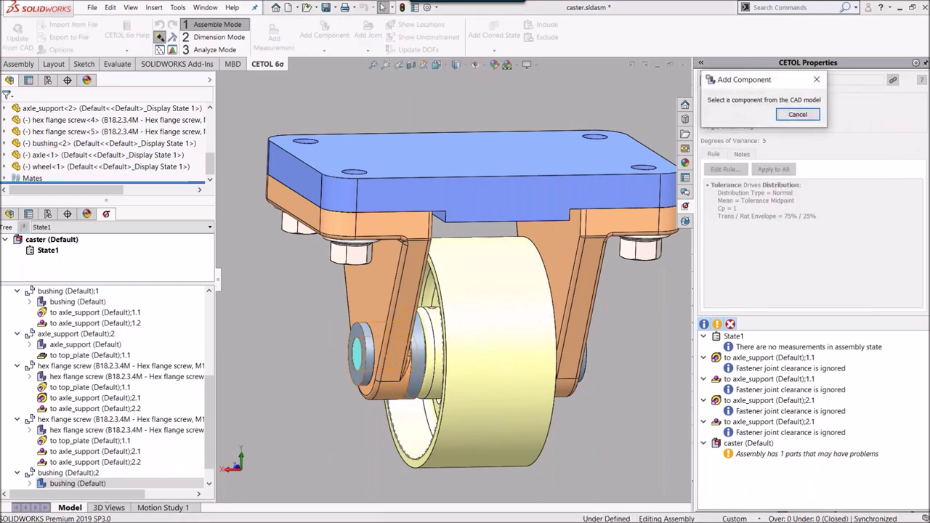
left_click(358, 357)
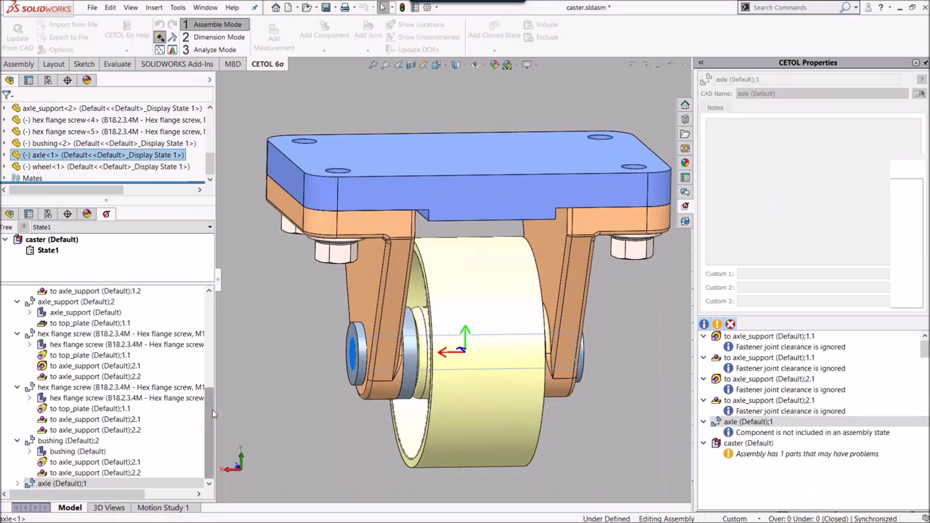
Step: Change the axle's joints to bushing;1.1 and bushing;2.1 to the Concentric at Point type
left_click(114, 463)
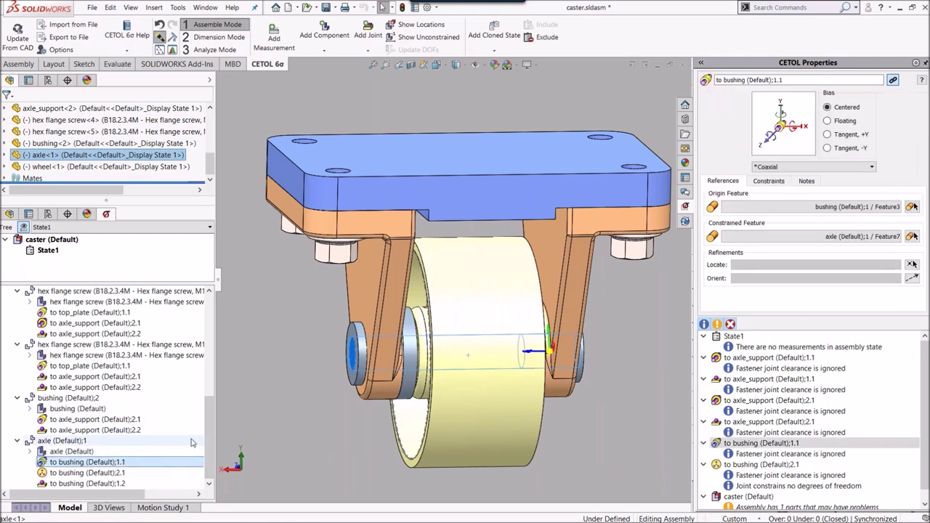
left_click(797, 167)
left_click(797, 187)
left_click(87, 473)
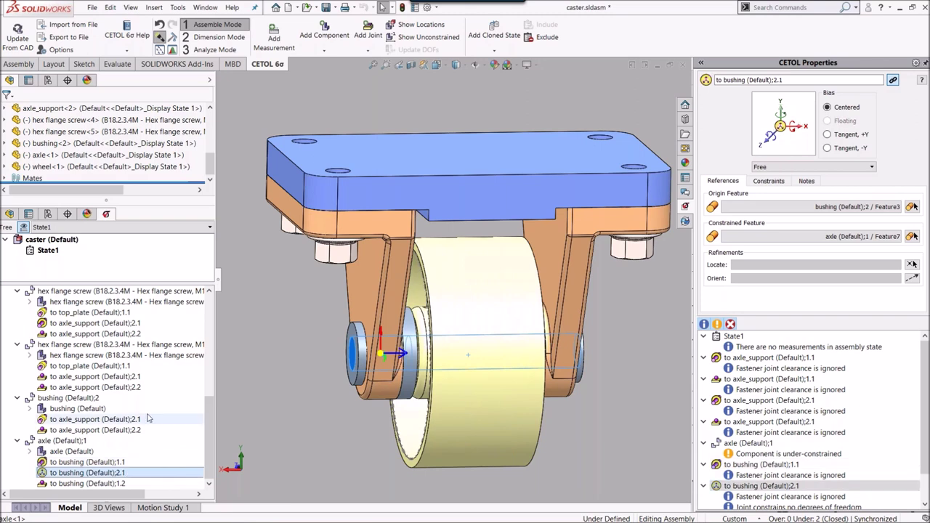
left_click(790, 168)
left_click(791, 187)
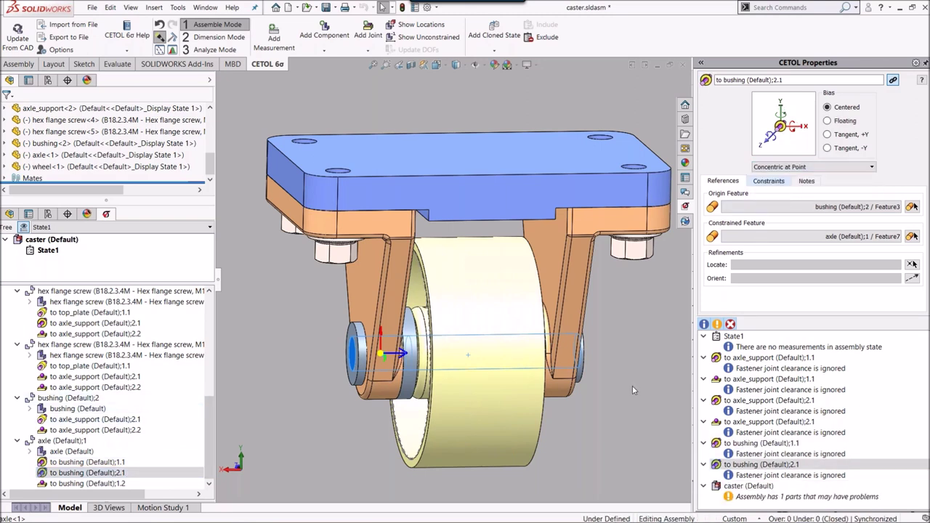
key("ctrl+1")
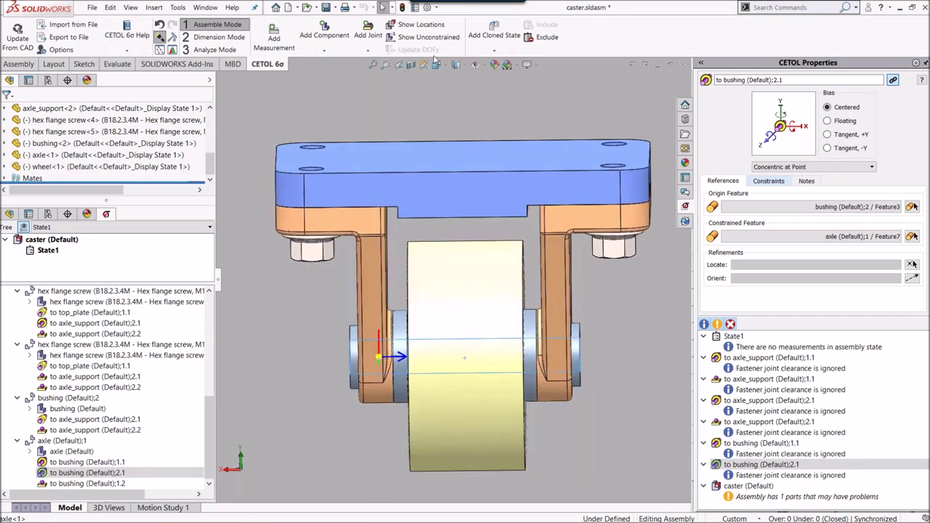
Step: Show the model's unconstrained motion, restore the parts to their original positions, and add wheel<1> as a component
left_click(427, 36)
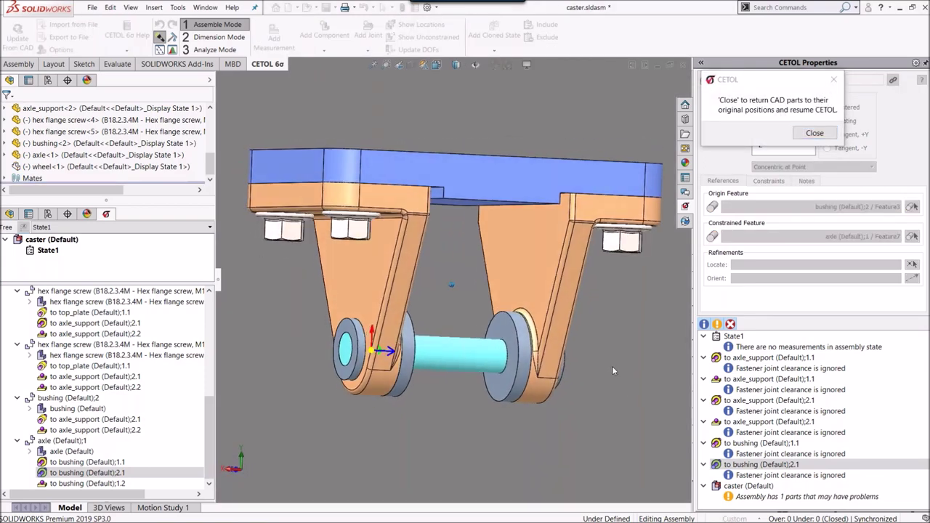
left_click(815, 133)
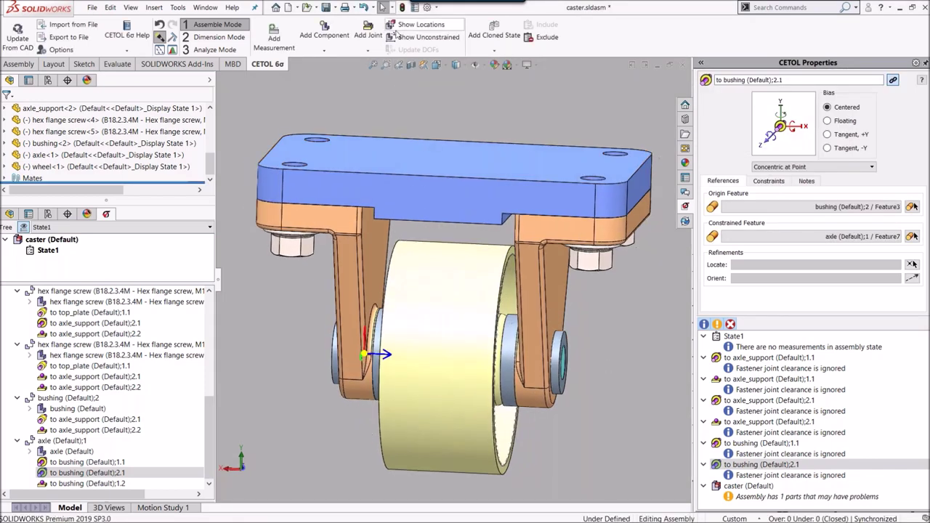
left_click(324, 30)
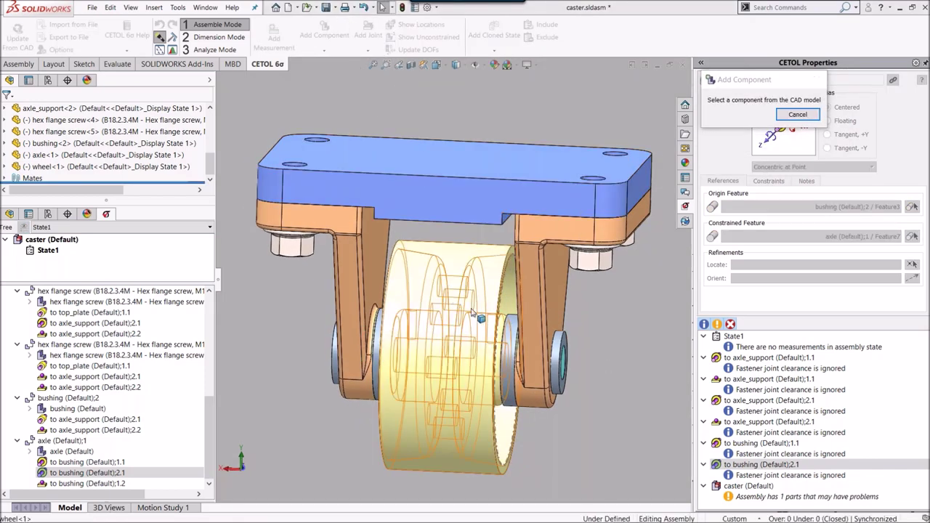
left_click(437, 356)
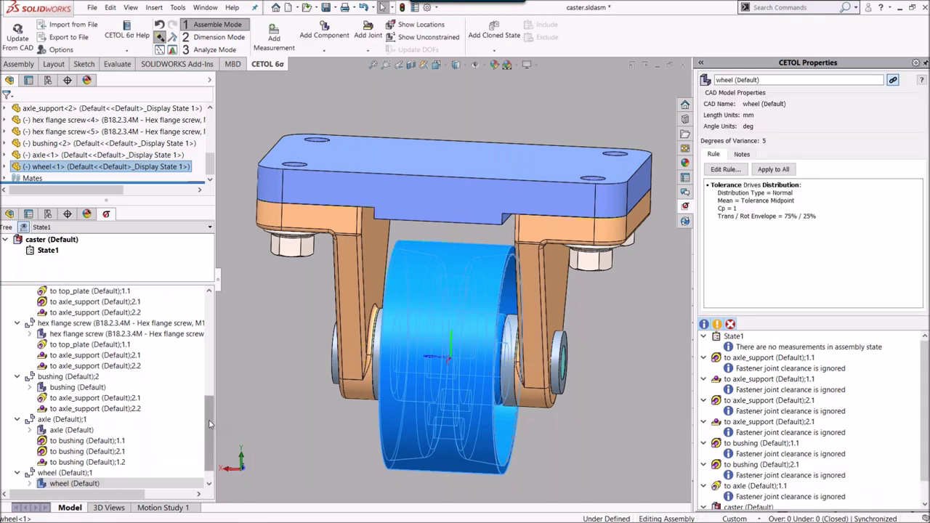
Step: Examine the wheel's joints and the features of bushing;2, including A, B, Feature3, Feature4 and Feature5
mouse_move(207, 454)
left_mouse_down()
mouse_move(208, 338)
mouse_move(207, 450)
left_mouse_up()
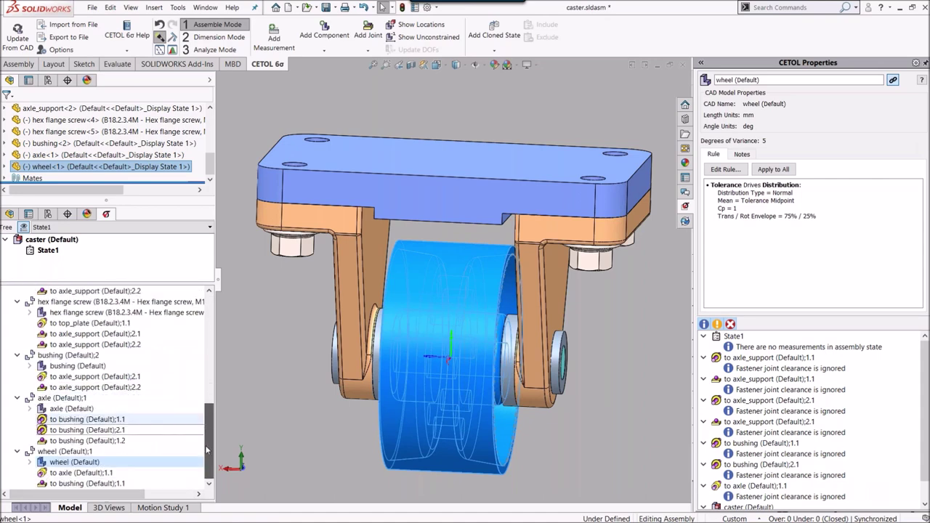
left_click_drag(109, 199, 109, 141)
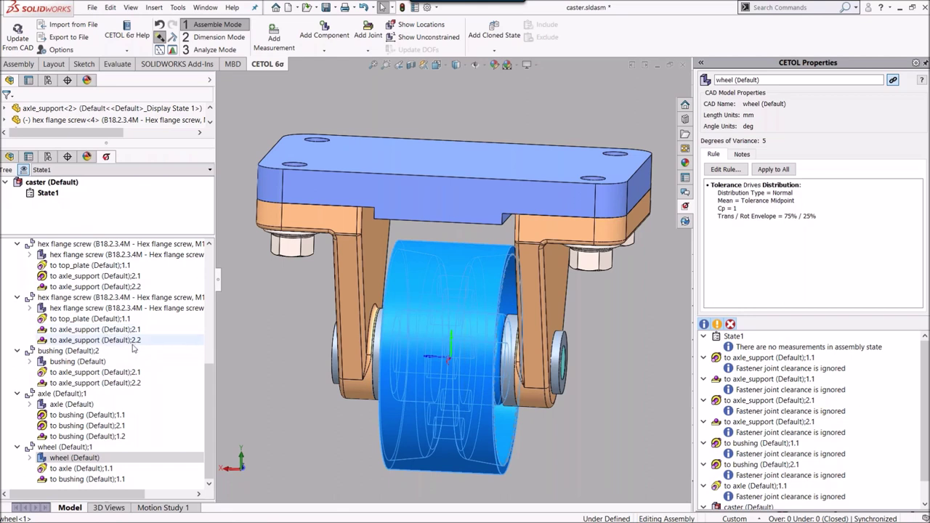
left_click_drag(211, 387, 212, 382)
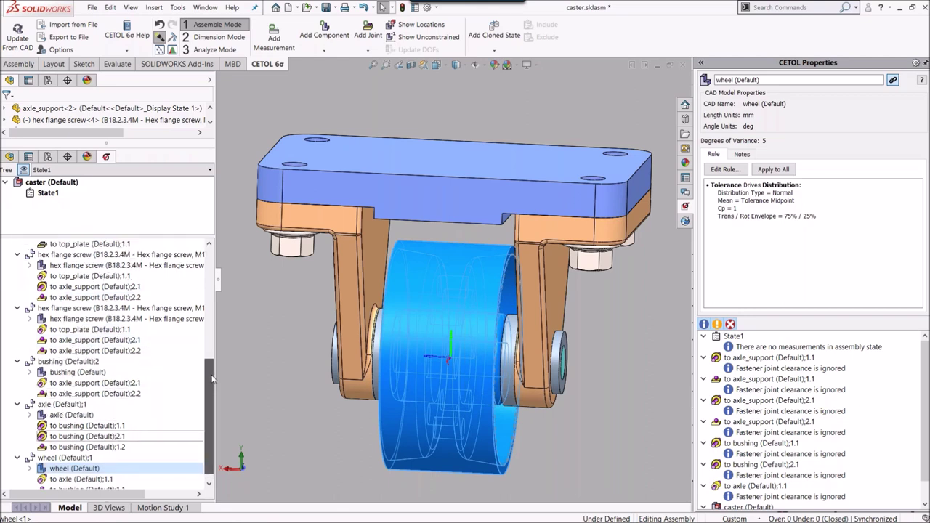
left_click(29, 372)
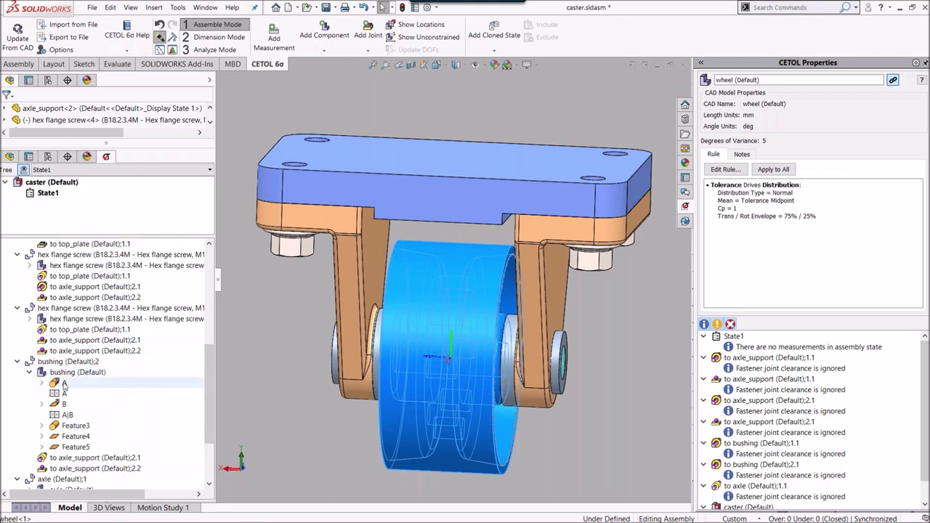
left_click(65, 385)
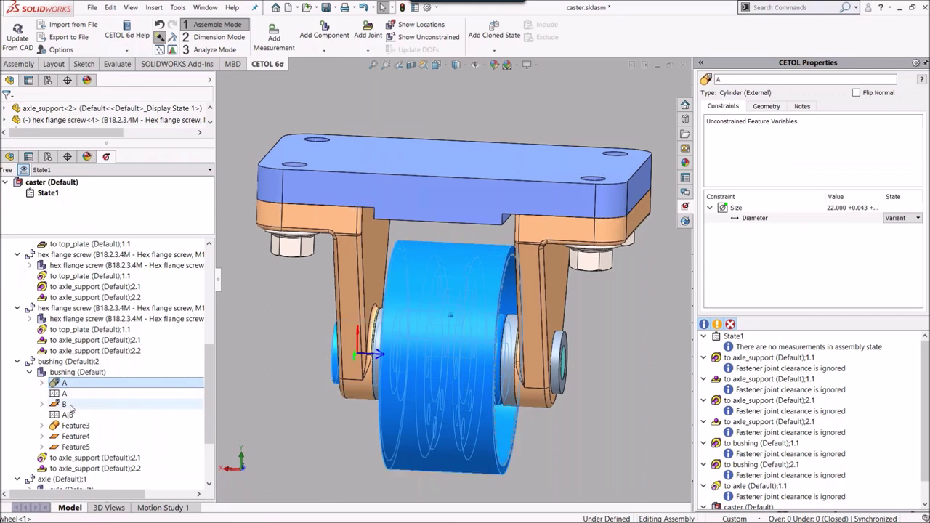
left_click(145, 404)
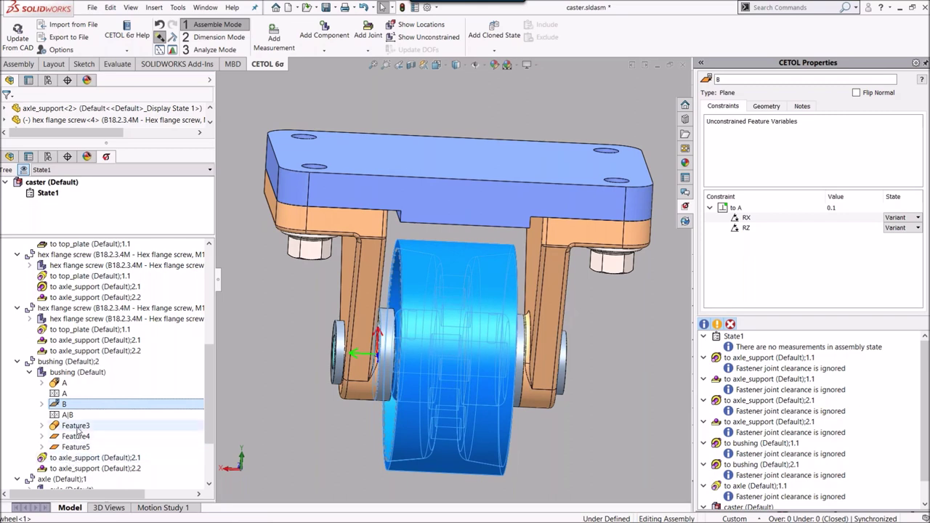
left_click(77, 426)
left_click(76, 437)
left_click(54, 448)
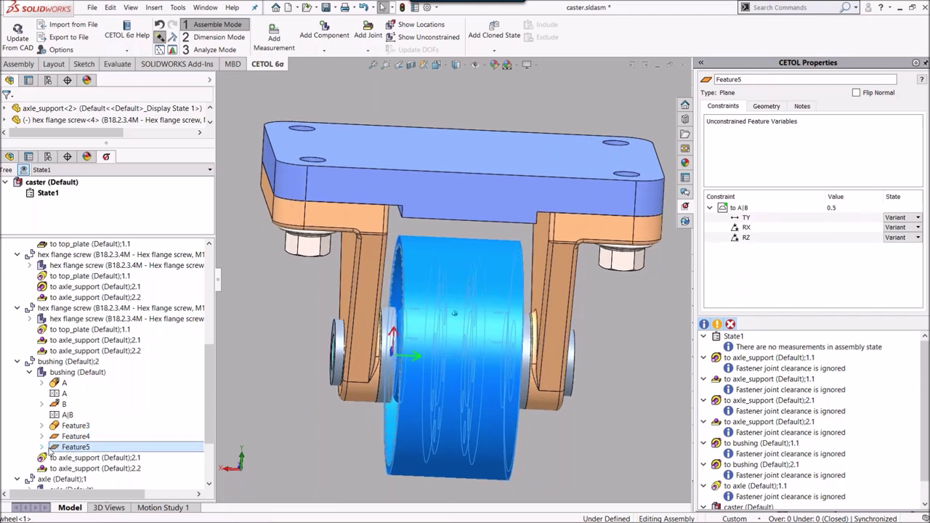
left_click(64, 383)
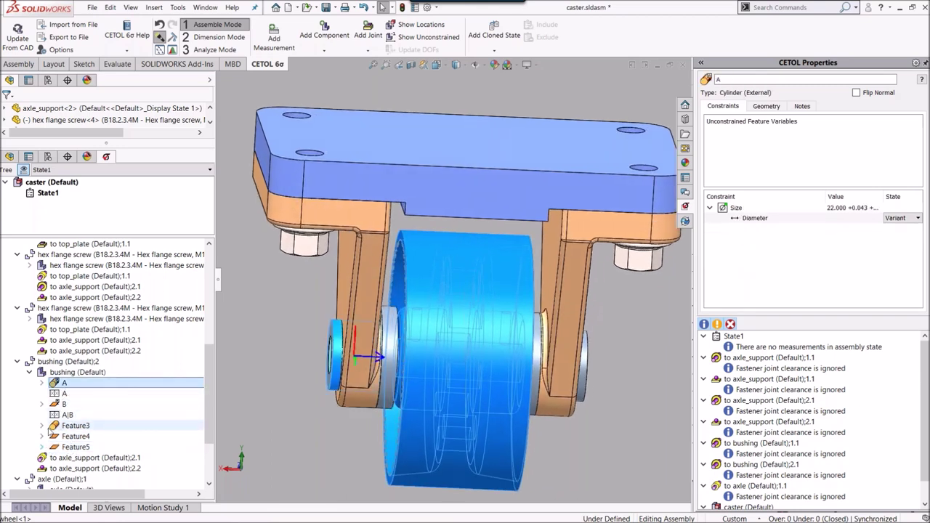
left_click(41, 426)
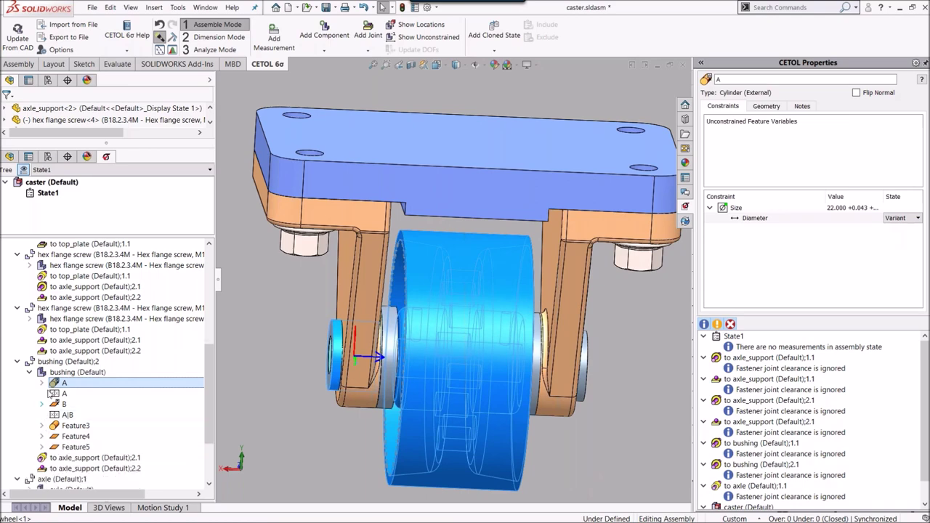
left_click(30, 372)
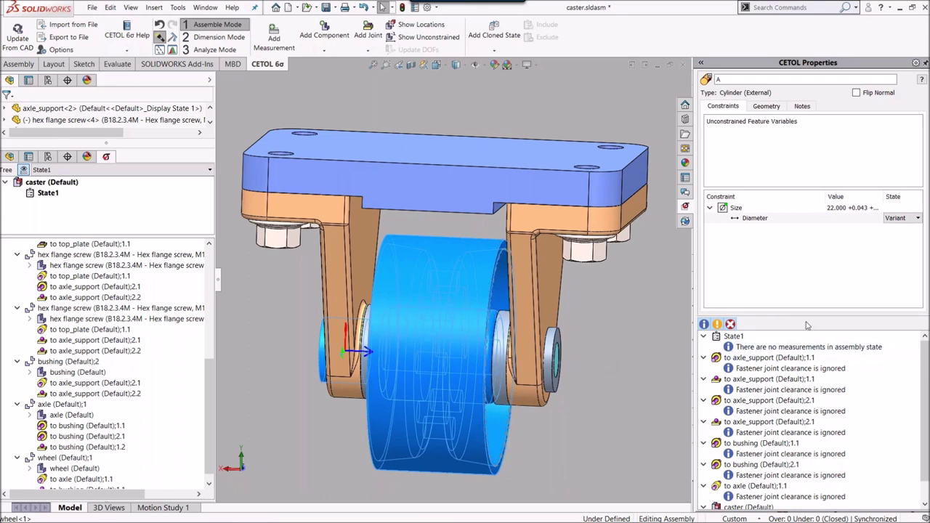
Step: Review the model's analysis messages and the degree-of-freedom status of State1
scroll(927, 393, "down", 1)
scroll(927, 392, "up", 1)
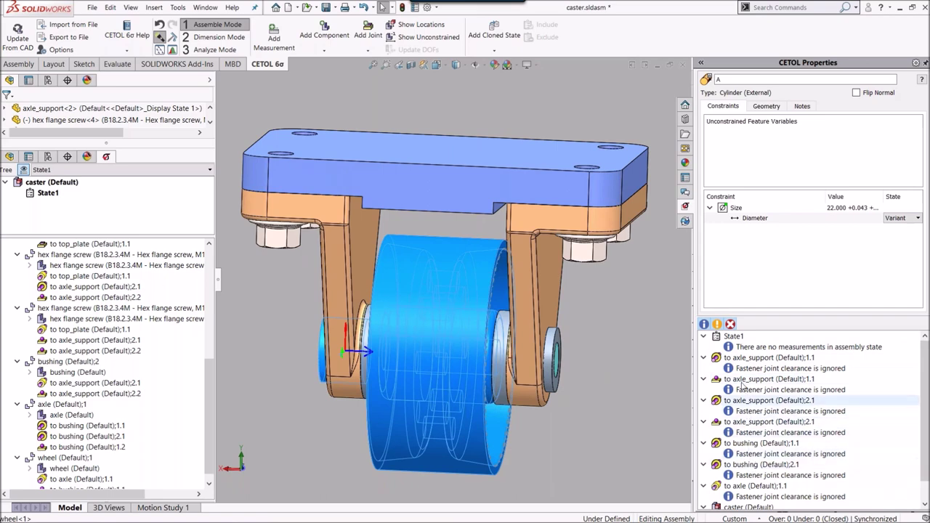
left_click(734, 337)
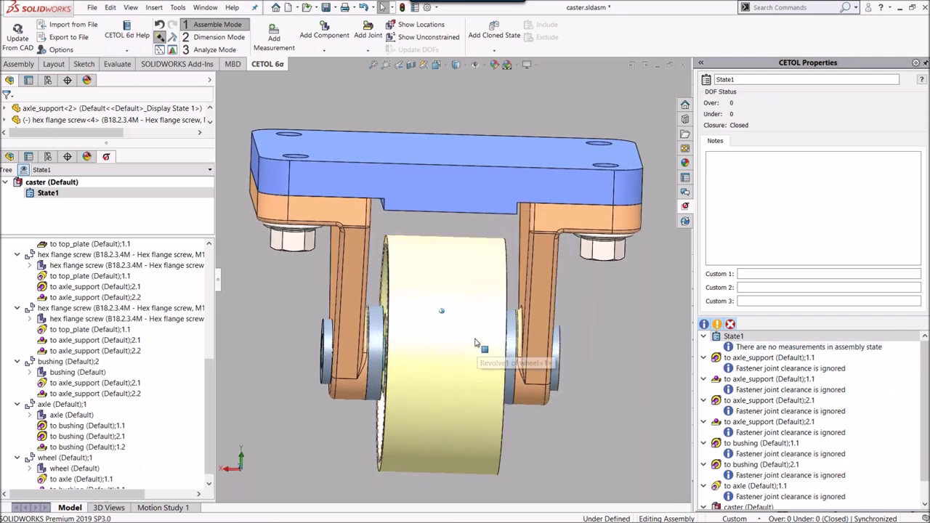
Step: Add a measurement from the inner end face of bushing;2 (Feature5) to the facing wheel hub plane (B)
left_click(274, 38)
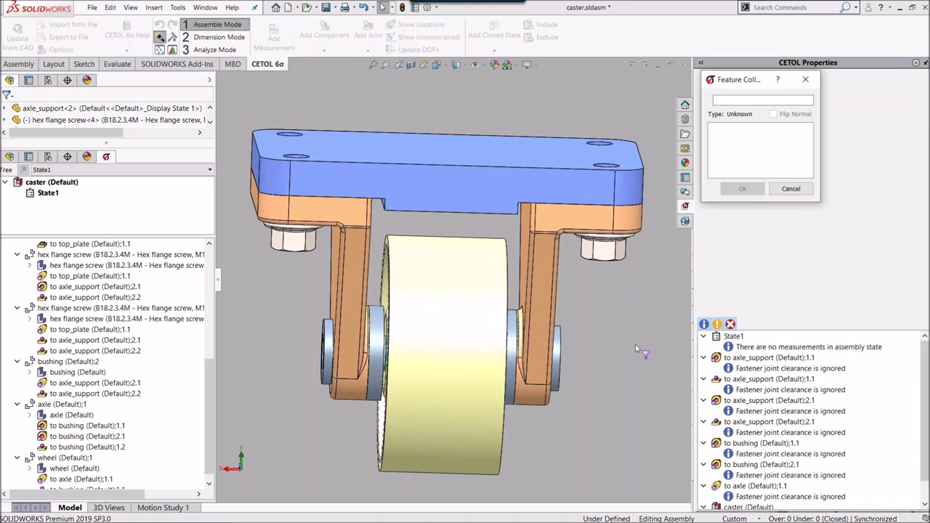
scroll(335, 362, "down", 5)
scroll(577, 325, "down", 3)
left_click(541, 235)
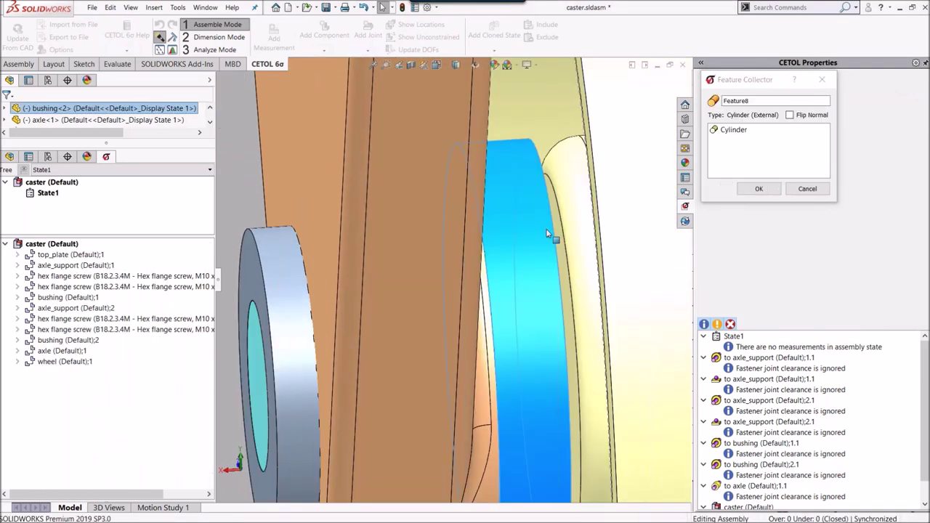
right_click(546, 235)
left_click(574, 182)
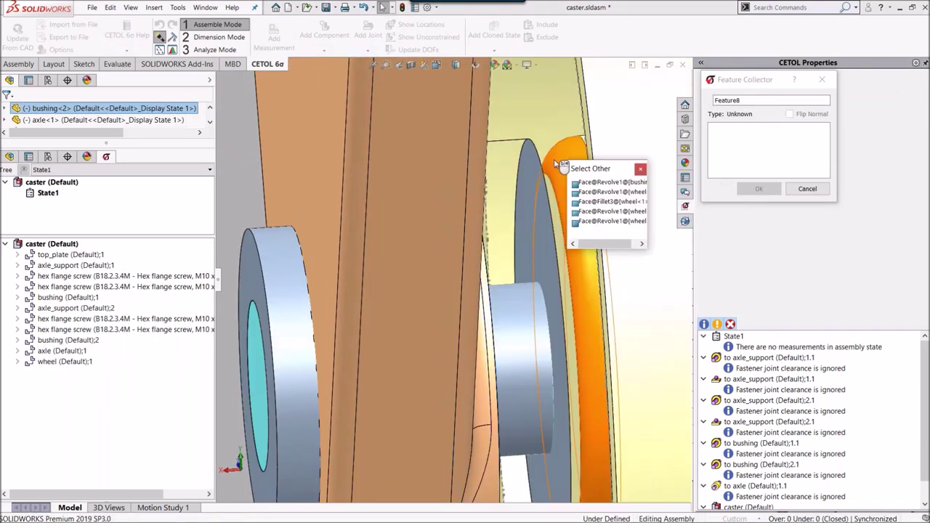
left_click(587, 183)
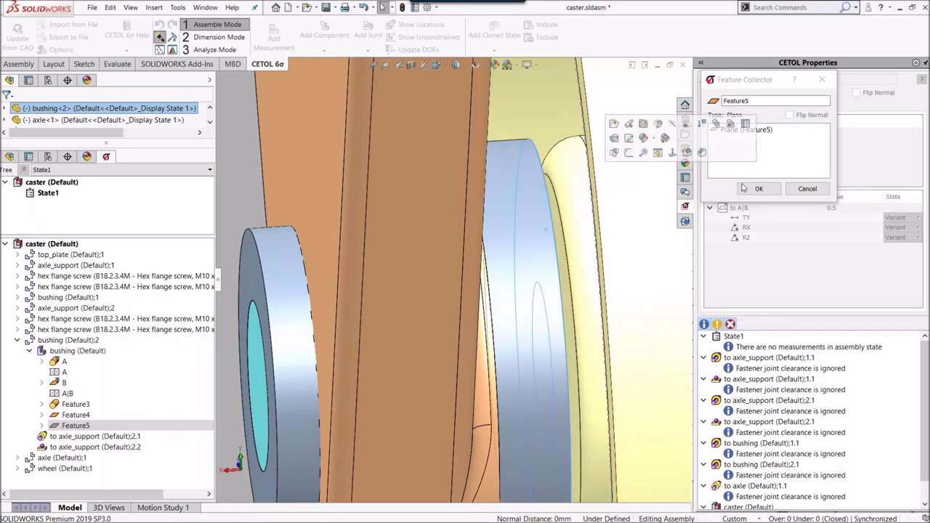
left_click(758, 188)
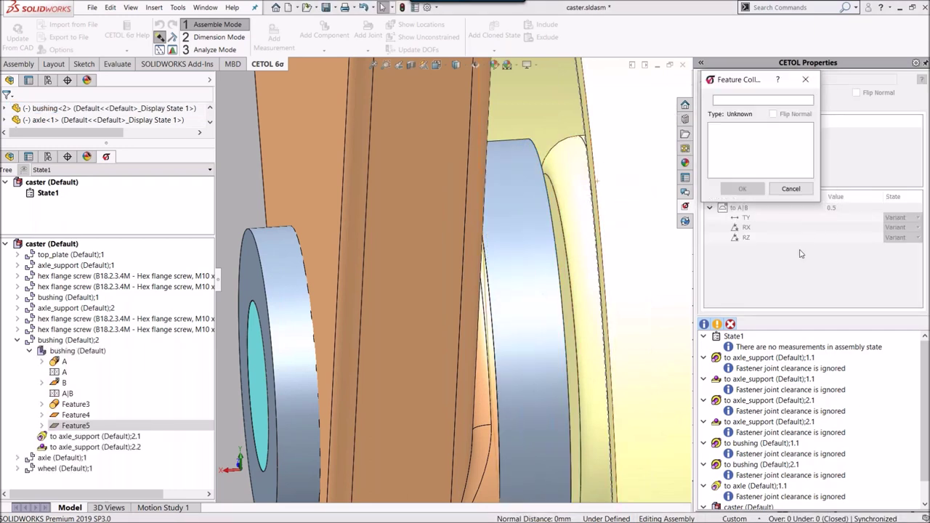
left_click(565, 256)
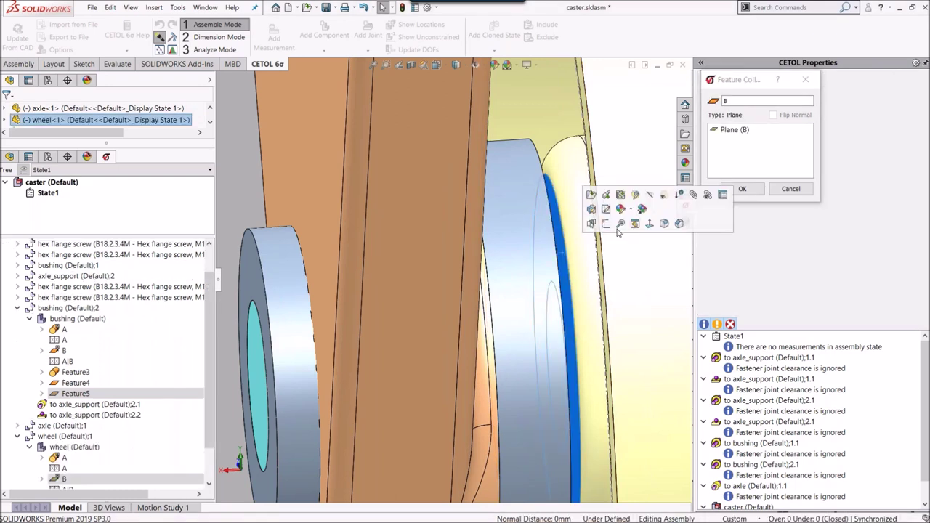
left_click(742, 189)
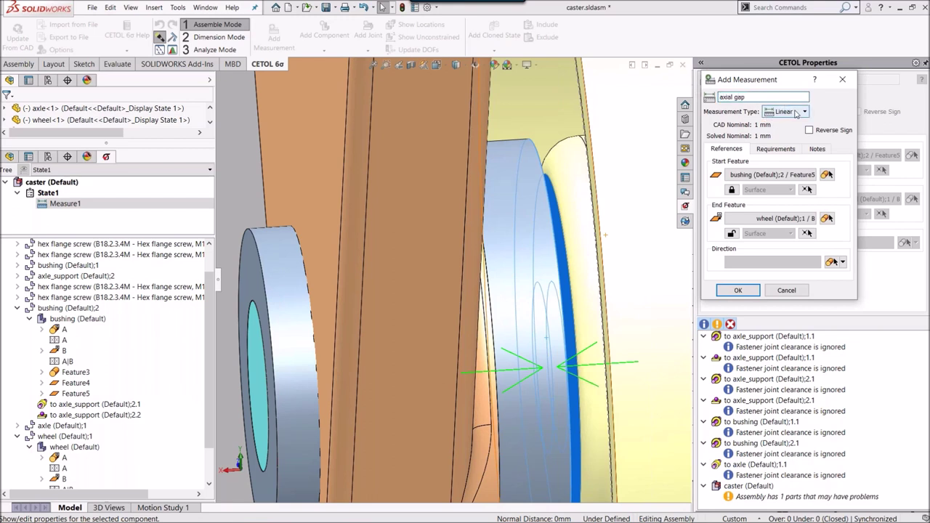
Step: Name the measurement "axial gap" and set its measurement type to Gap
type("axial gap")
left_click(799, 112)
left_click(786, 145)
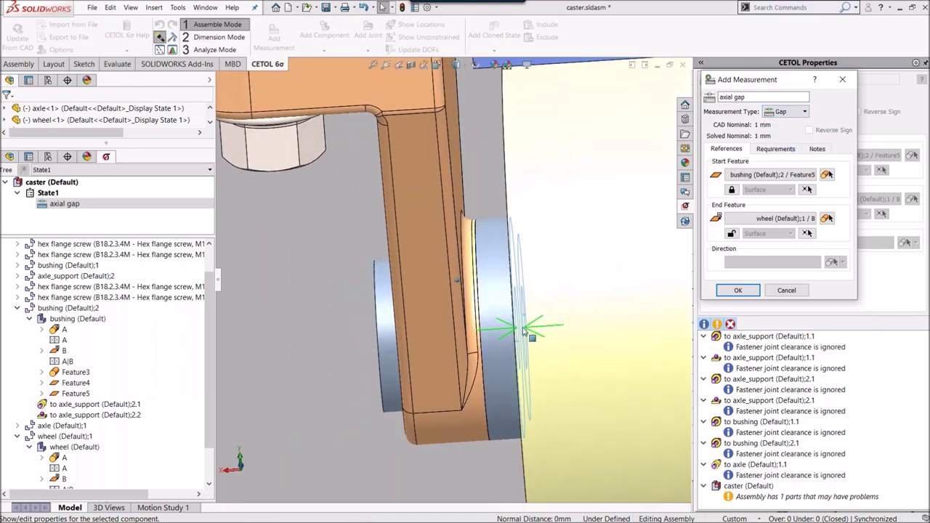
middle_click_drag(521, 335, 494, 251)
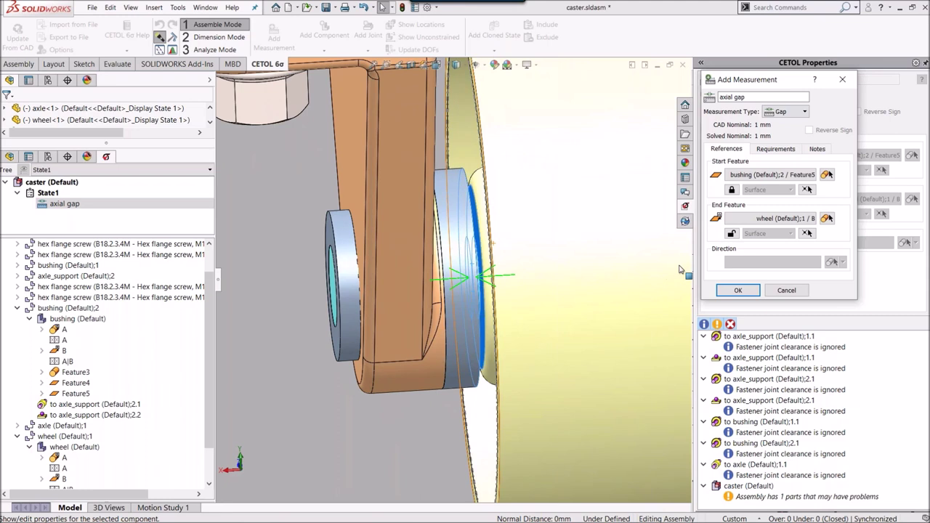
Step: Set the axial gap's requirements to Limits with a lower limit of 0 and an upper limit of 5.0, and accept the measurement
left_click(775, 149)
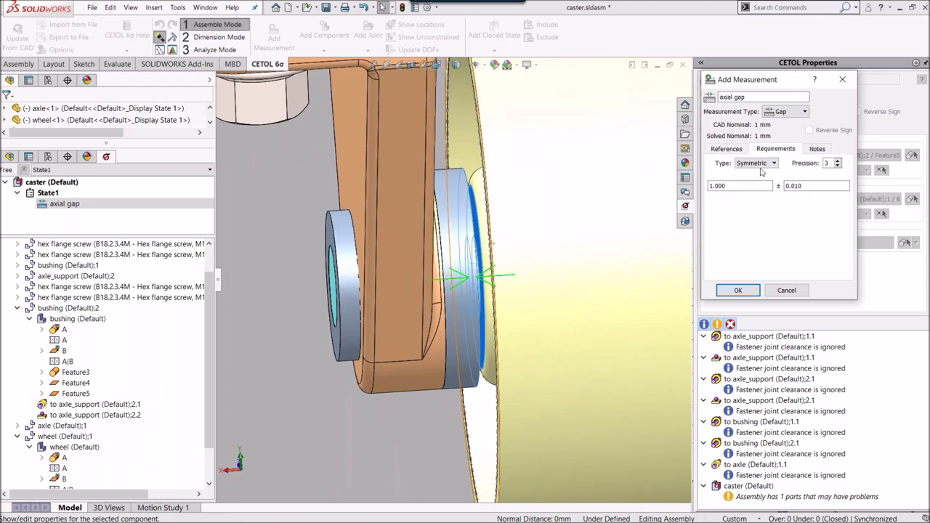
left_click(765, 182)
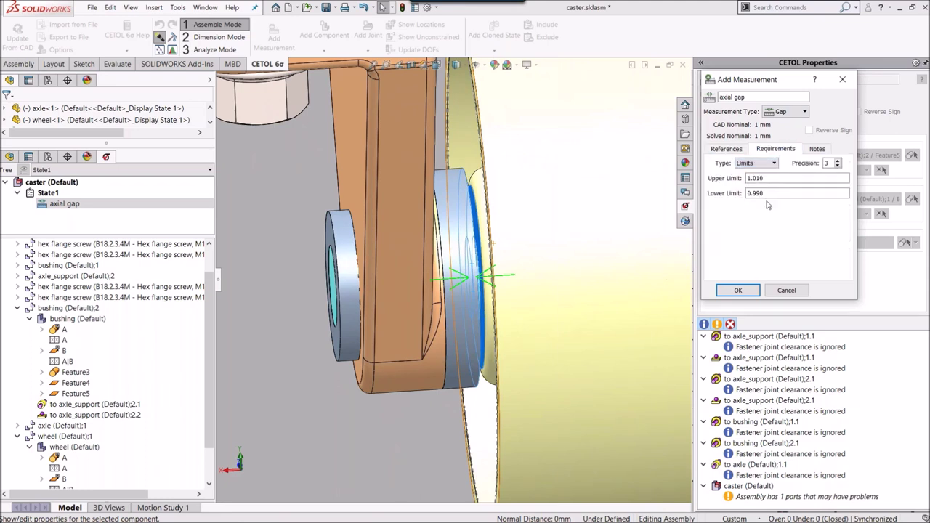
type("0")
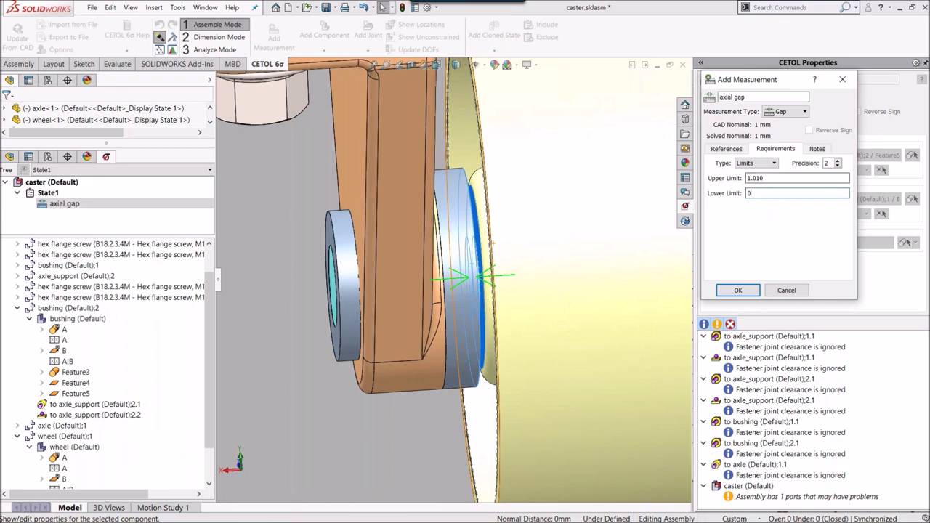
type("5.0")
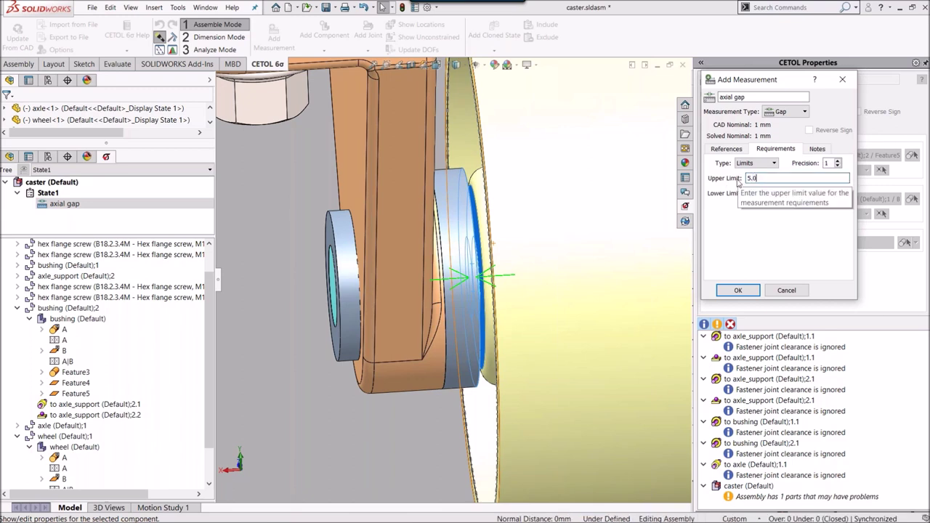
key("Return")
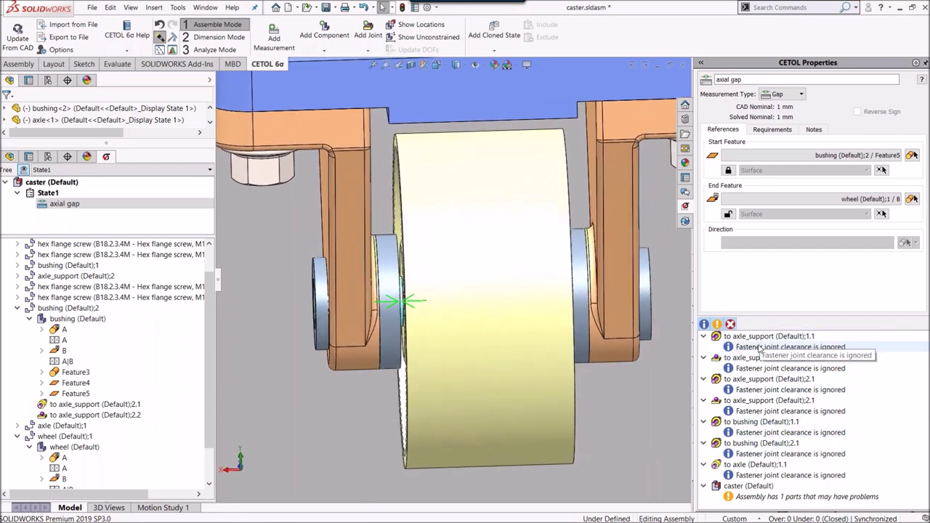
Step: Hide the information messages and save caster.sldasm together with all its modified parts
left_click(703, 324)
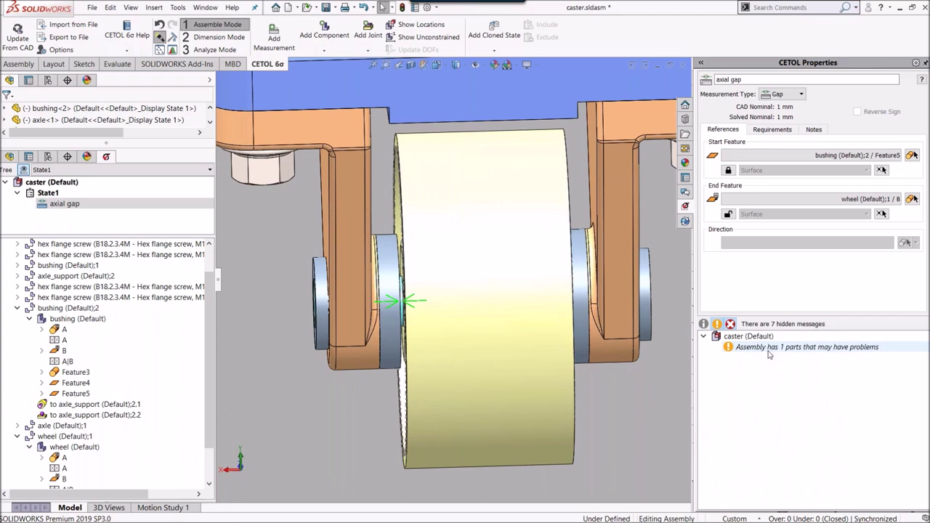
key("ctrl+s")
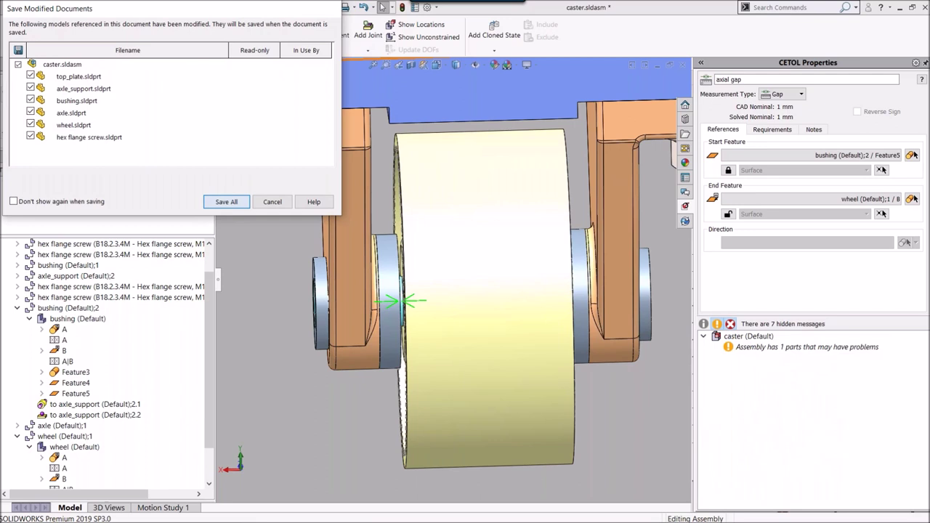
left_click(232, 206)
left_click(463, 224)
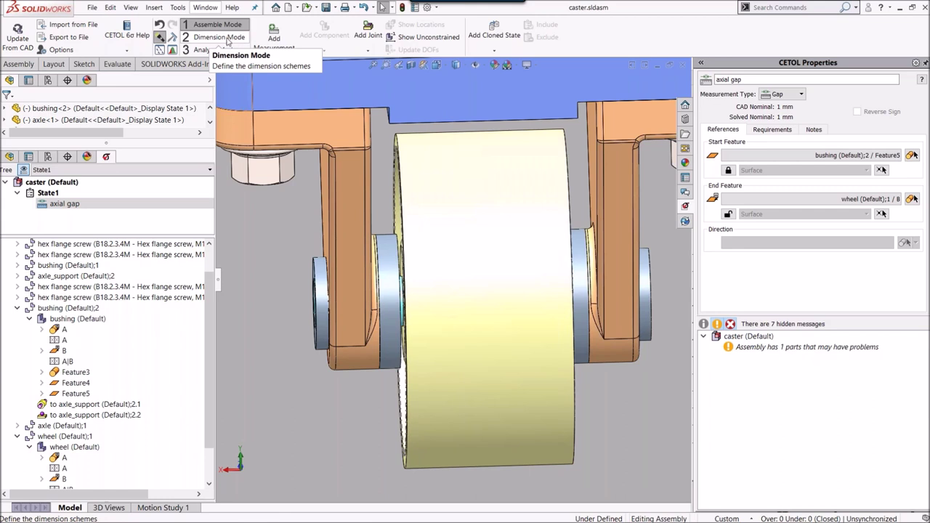
Step: Trace the assembly's part warning to axle_support in Dimension Mode and open that part's feature warnings
right_click(801, 351)
left_click(836, 355)
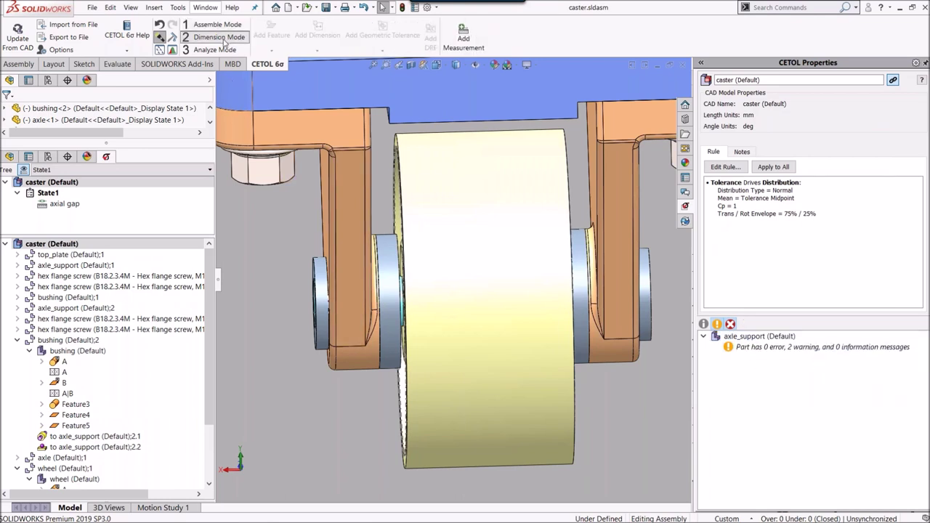
double_click(796, 348)
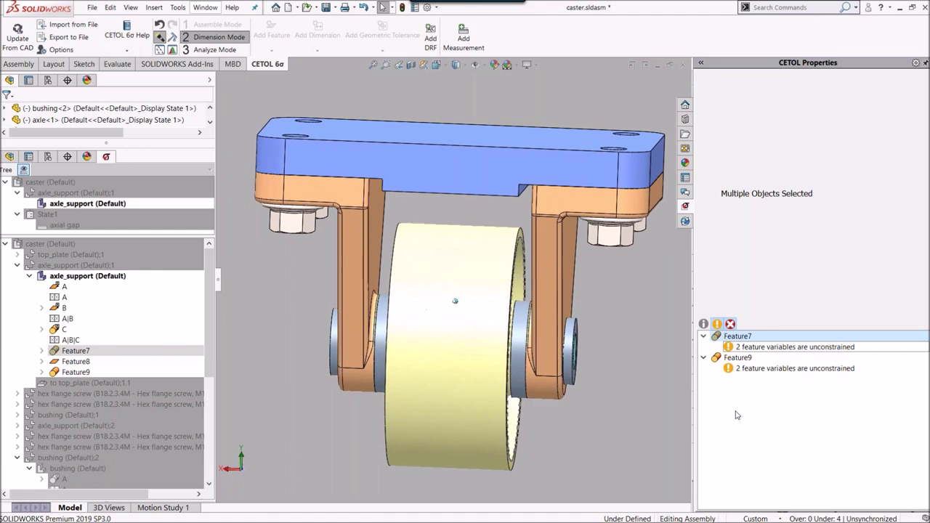
Step: Return to the assembly level and open the axle_support part in its own window from the caster model
left_click(127, 181)
left_click(563, 240)
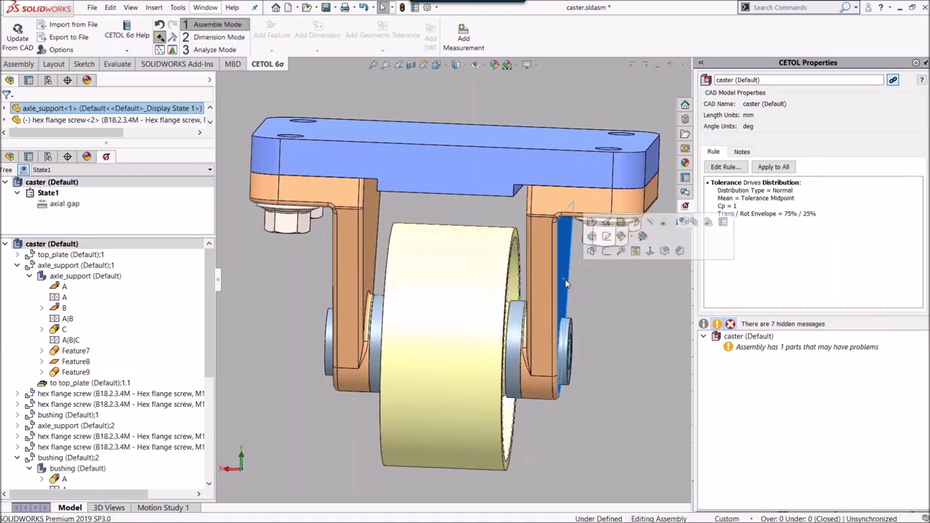
left_click(592, 237)
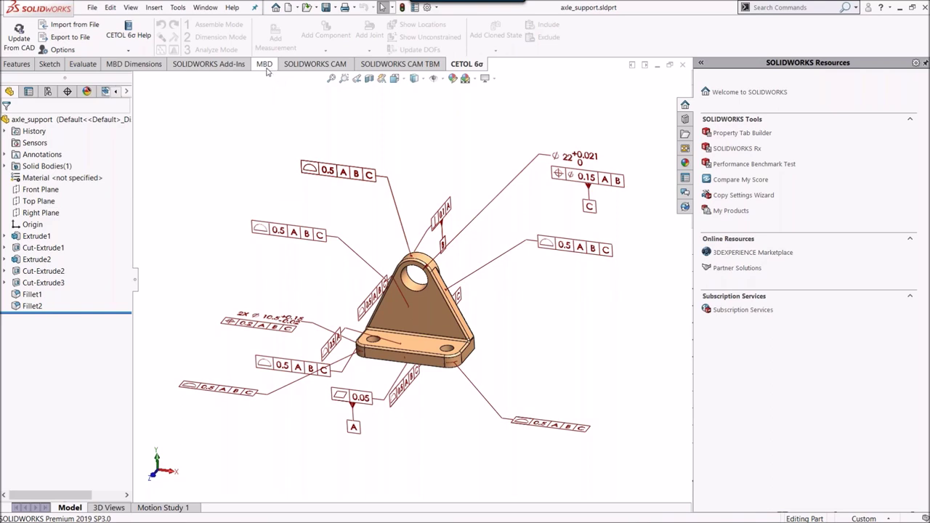
left_click(154, 8)
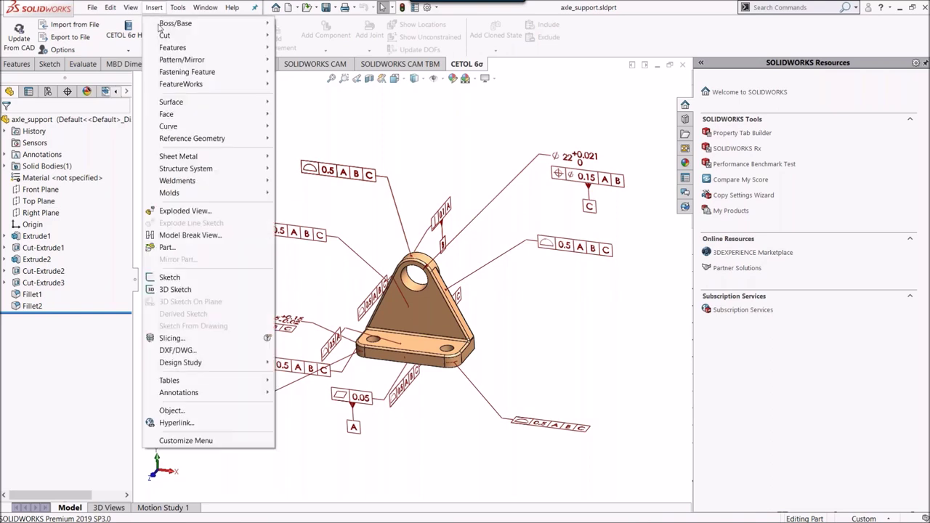
mouse_move(189, 399)
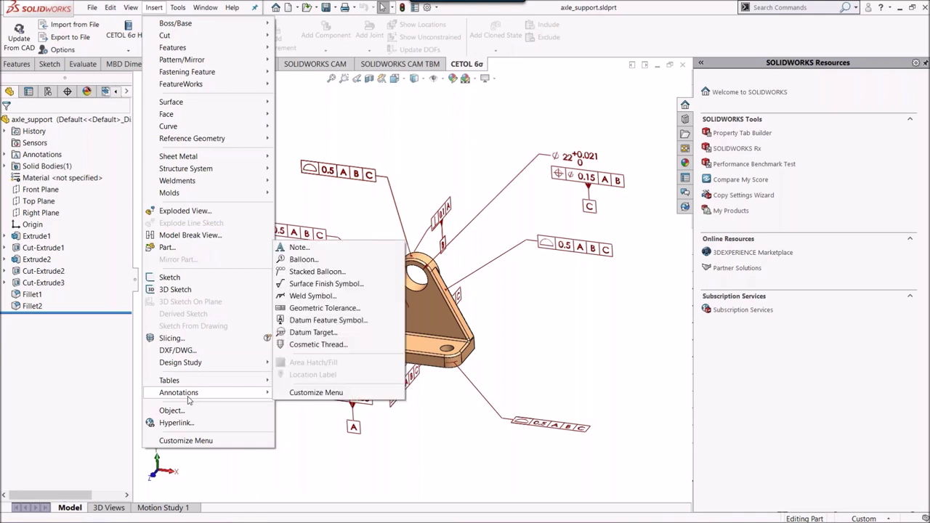
left_click(530, 296)
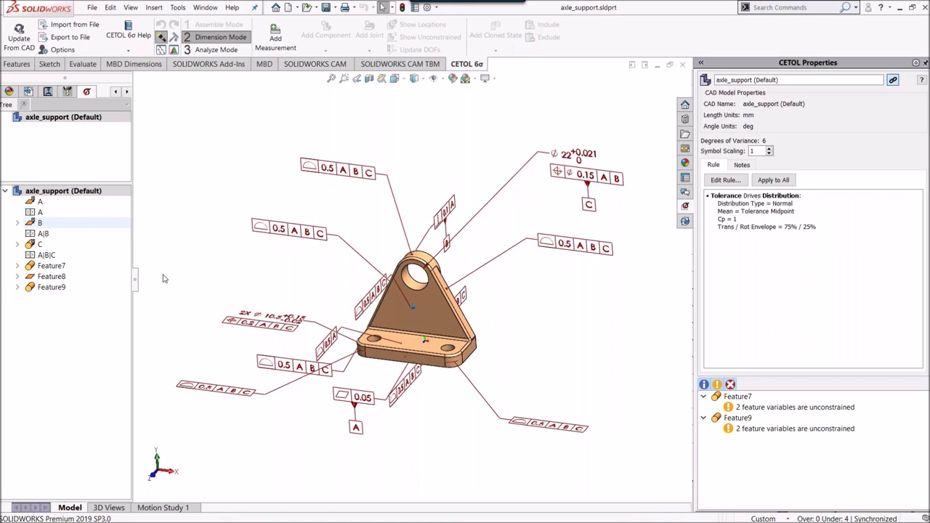
Step: Examine the unconstrained-variable warnings of Feature7 and Feature9, and read the help on the warning and on adding a dimension
left_click(770, 407)
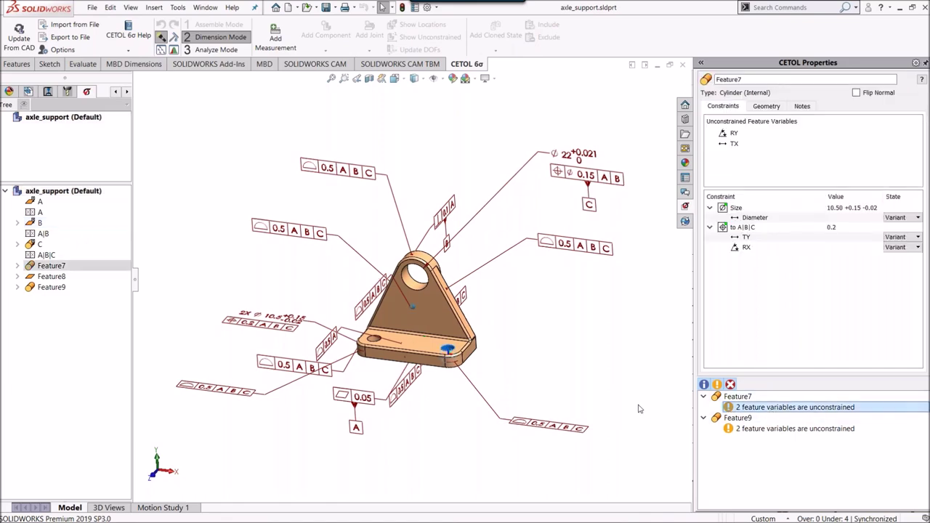
left_click(756, 430)
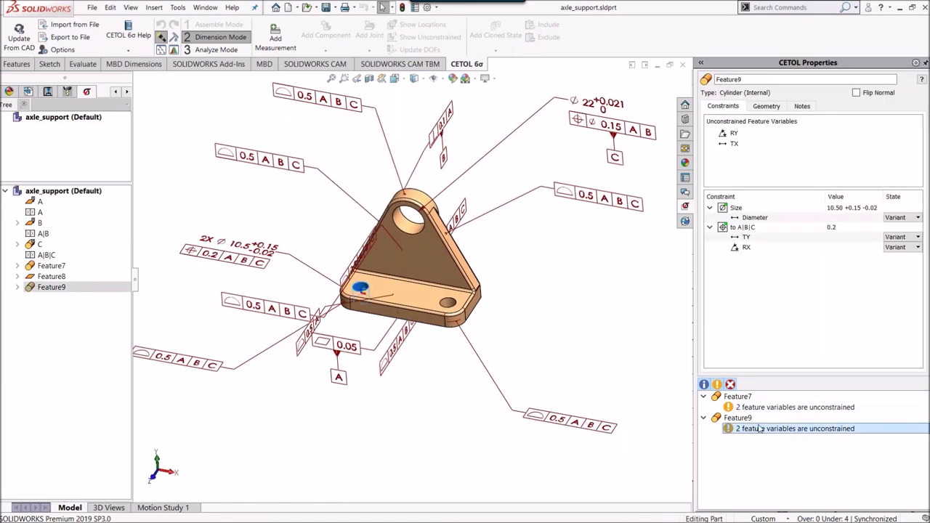
left_click(792, 408)
right_click(795, 411)
left_click(809, 418)
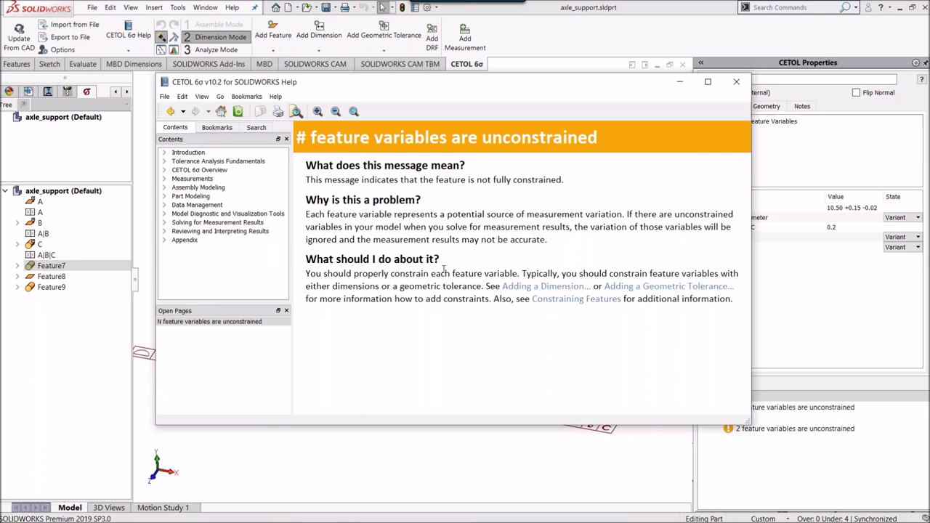
left_click(560, 287)
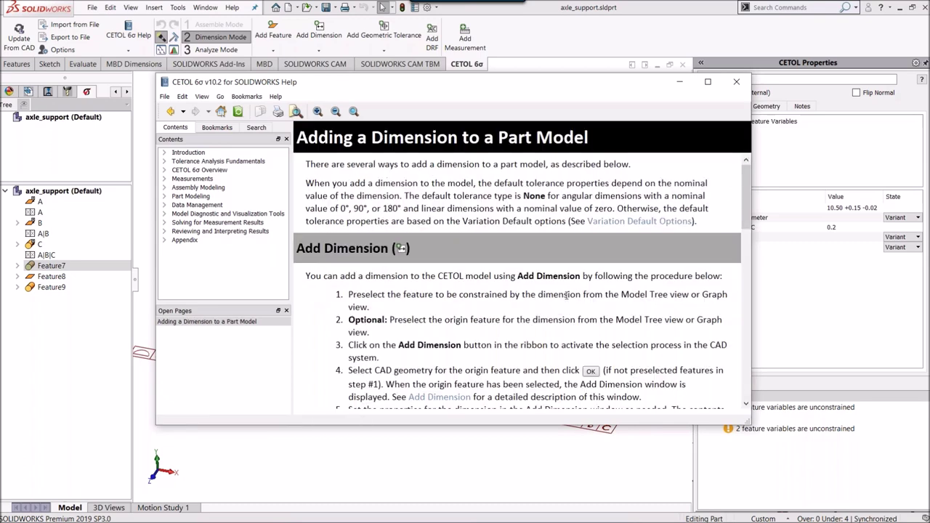
left_click(736, 81)
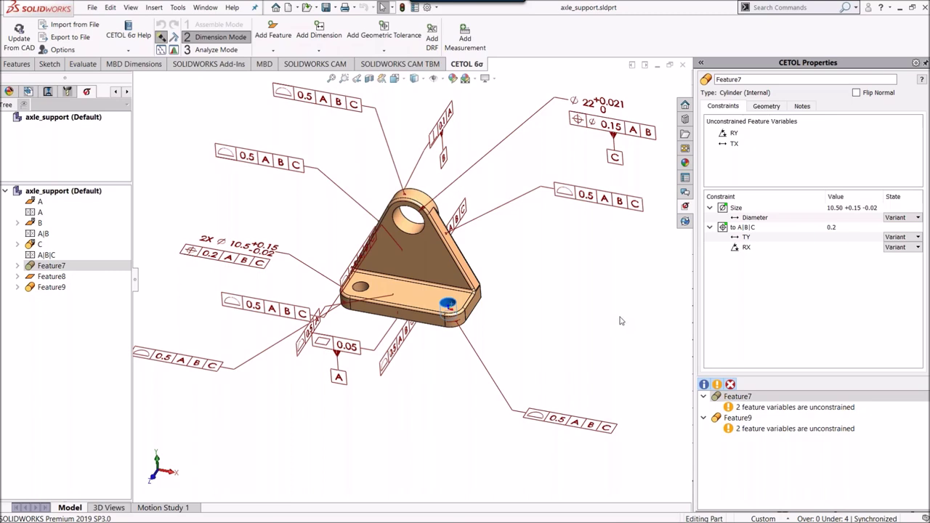
Step: Examine Feature7's unconstrained variables, its size dimension and its position tolerance to A|B|C
left_click(17, 266)
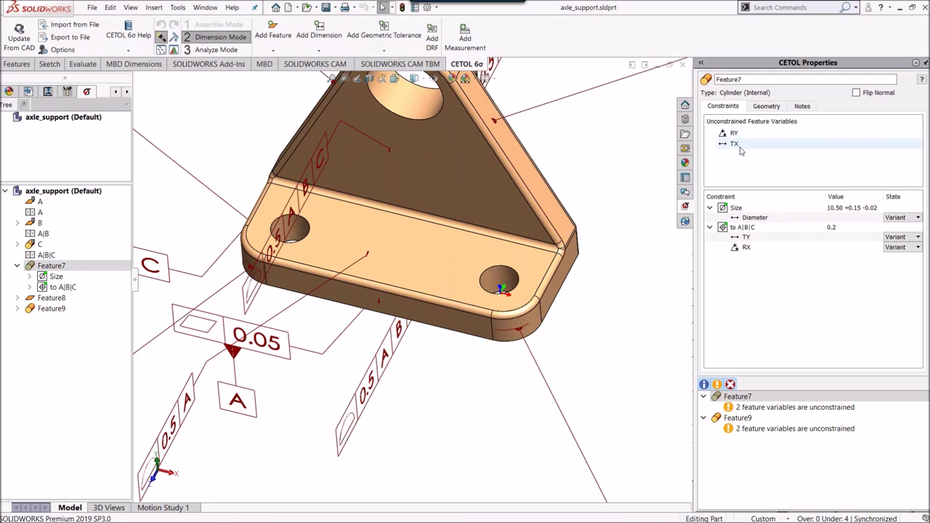
middle_click_drag(642, 270, 122, 290)
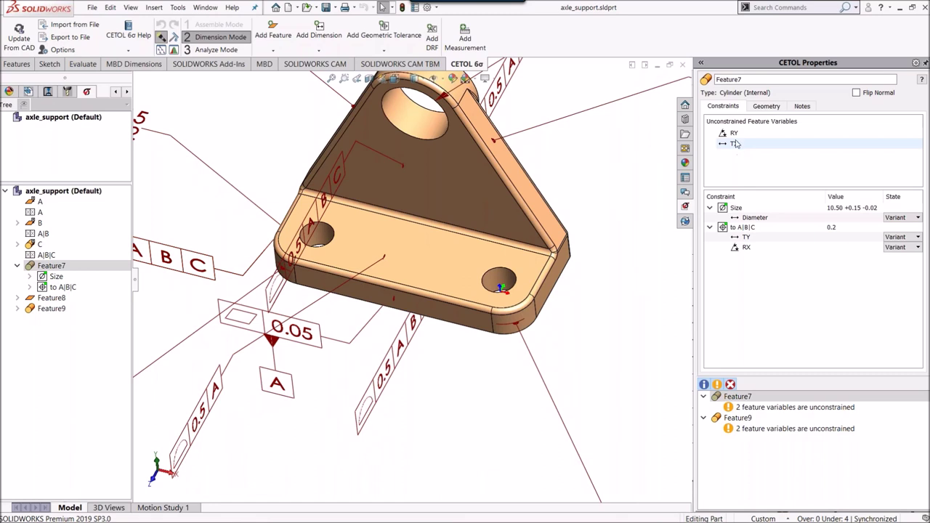
left_click(64, 287)
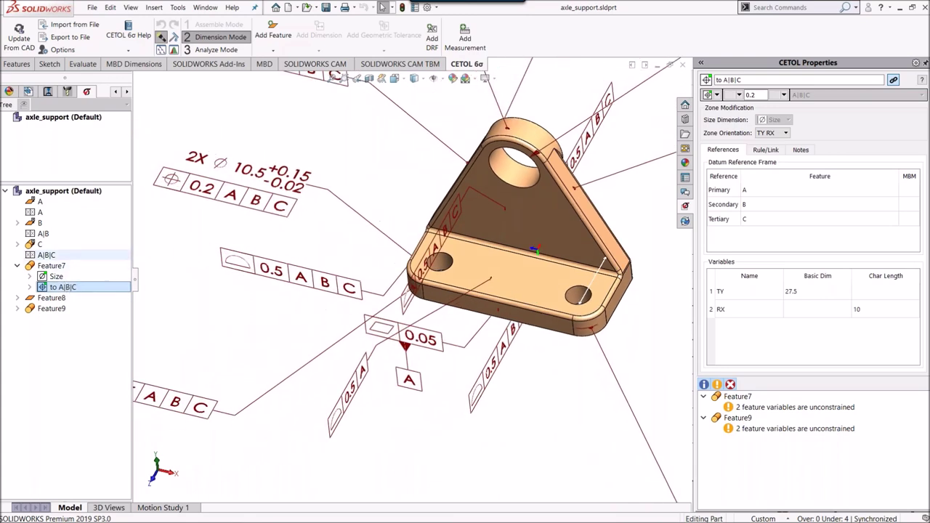
left_click(55, 277)
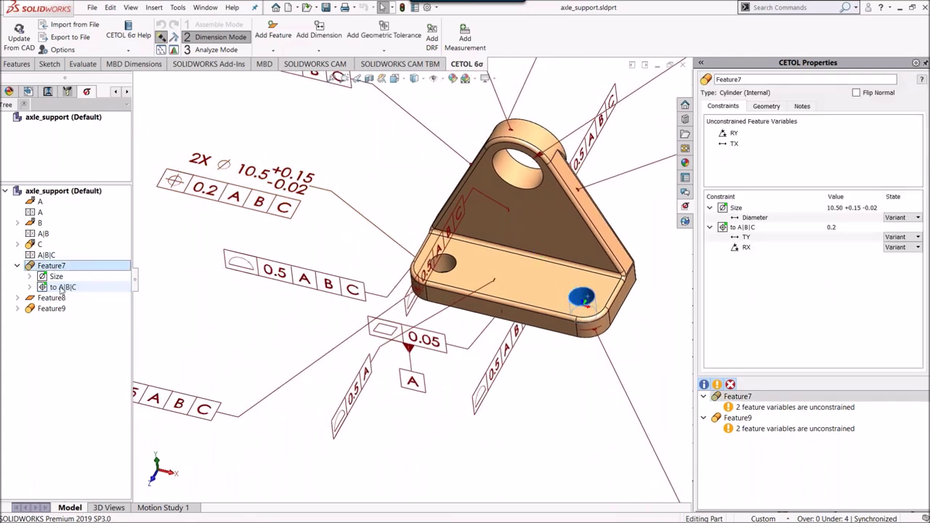
left_click(63, 287)
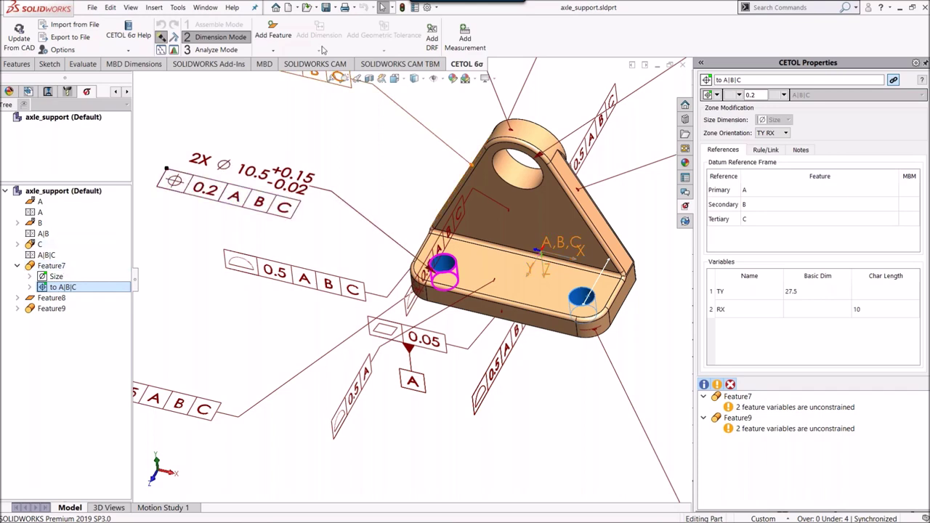
left_click(64, 266)
left_click(69, 289)
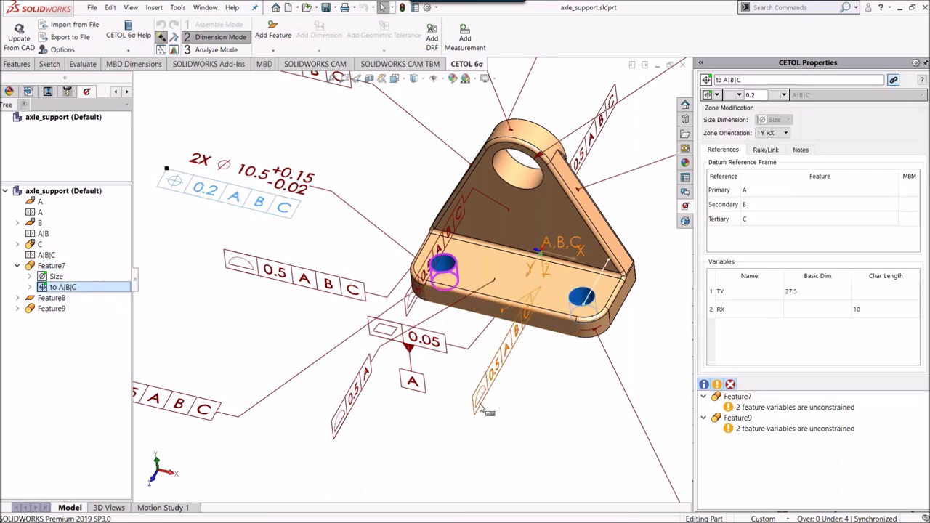
Step: Try a position tolerance of 0.5 on the two mounting holes and set it back to 0.2
left_click(750, 95)
type(".5")
key("Return")
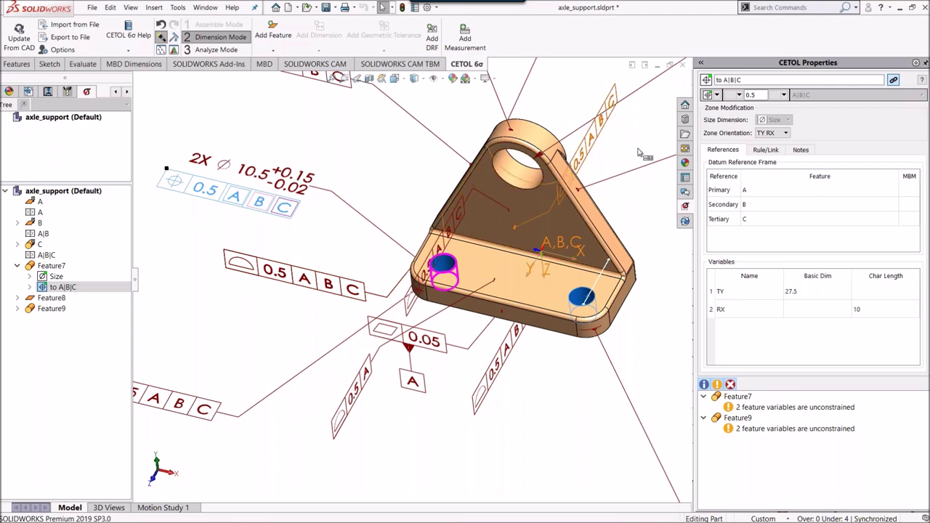
left_click_drag(767, 95, 737, 101)
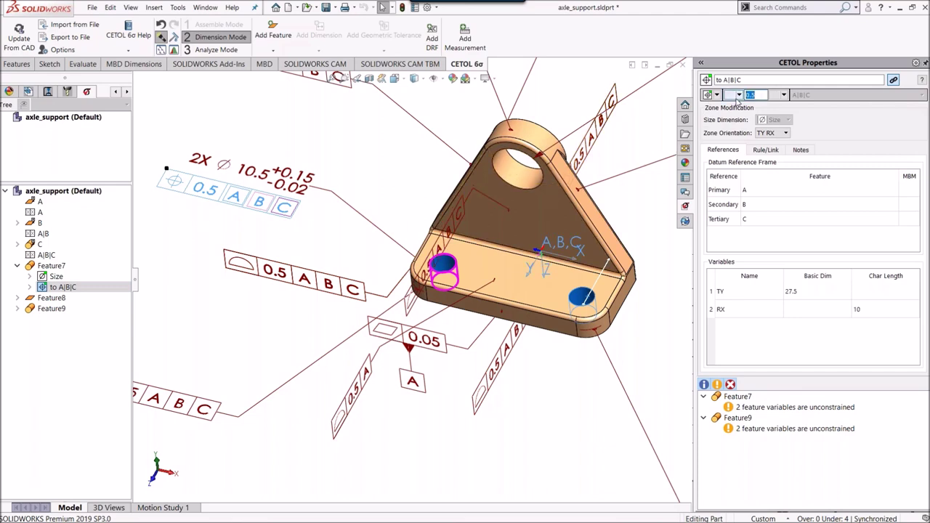
type(".2")
key("Return")
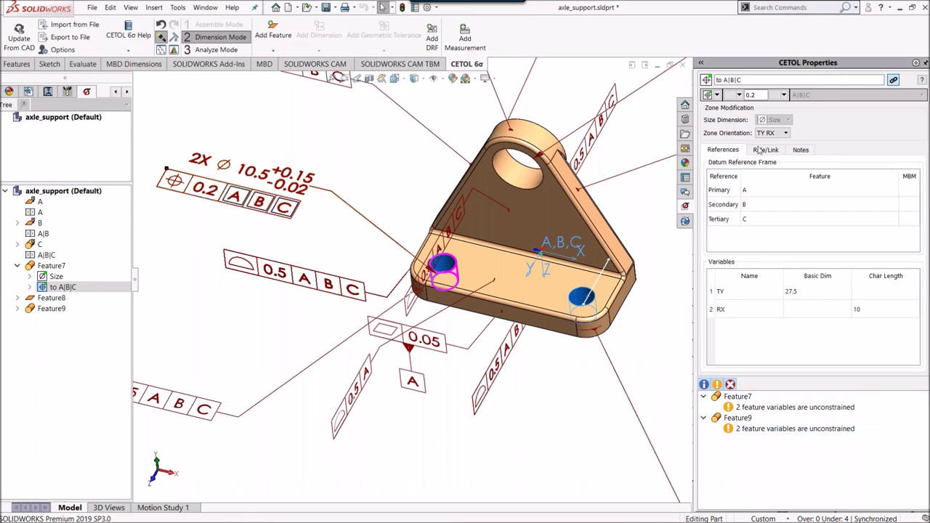
Step: Change the mounting holes' position tolerance zone to Diameter and save the axle_support part
left_click(739, 95)
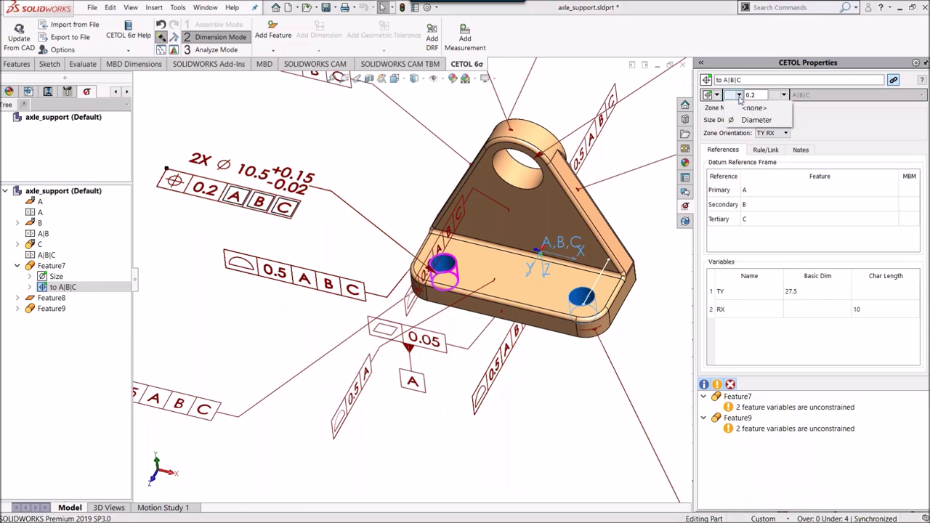
left_click(754, 120)
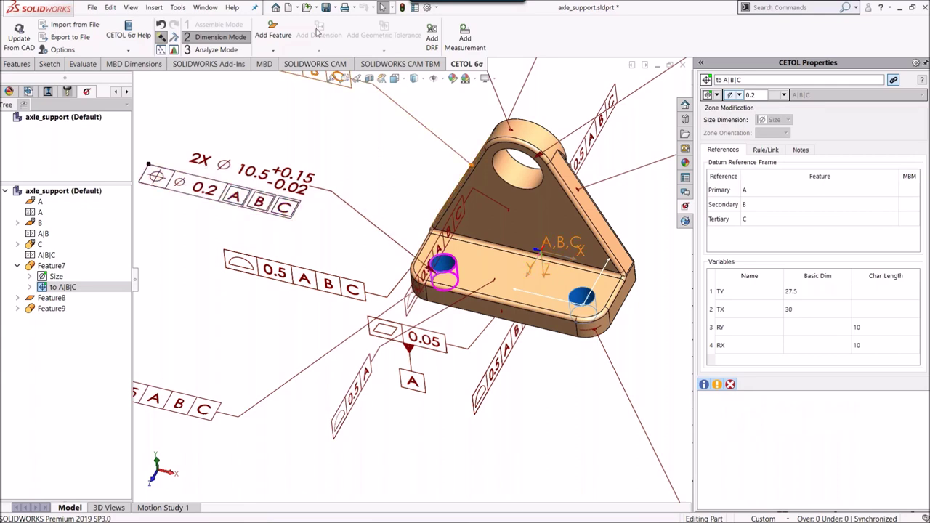
left_click(326, 7)
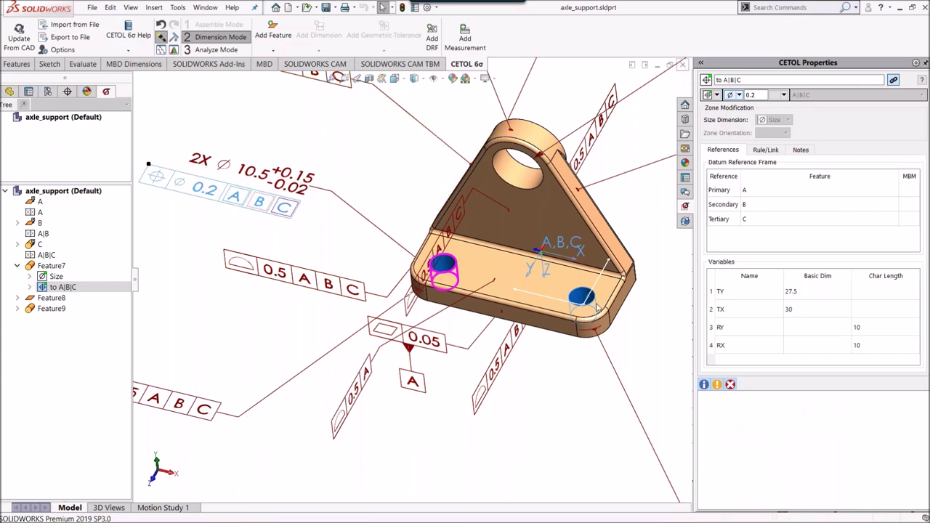
Step: Switch back to the caster assembly, update its CETOL model from CAD and consult the axial gap spreadsheet slide
key("ctrl+Tab")
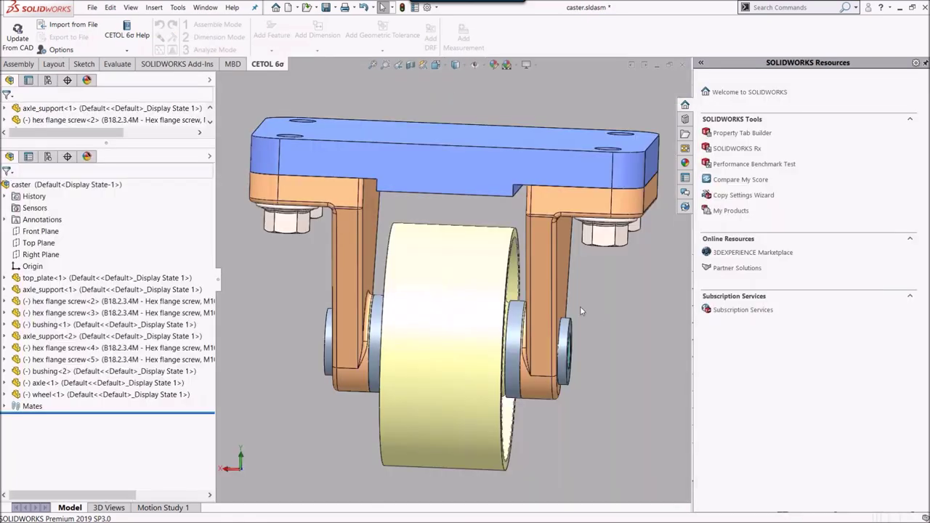
left_click(18, 37)
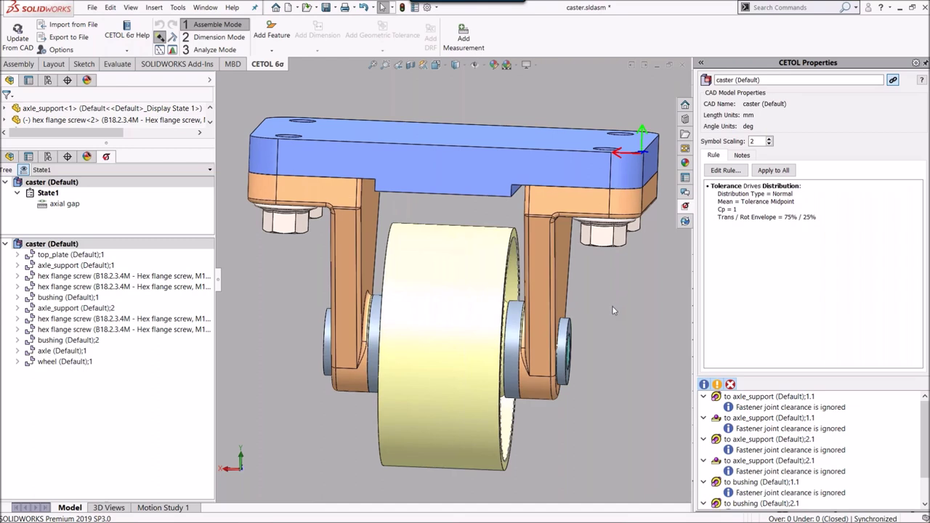
key("alt+Tab")
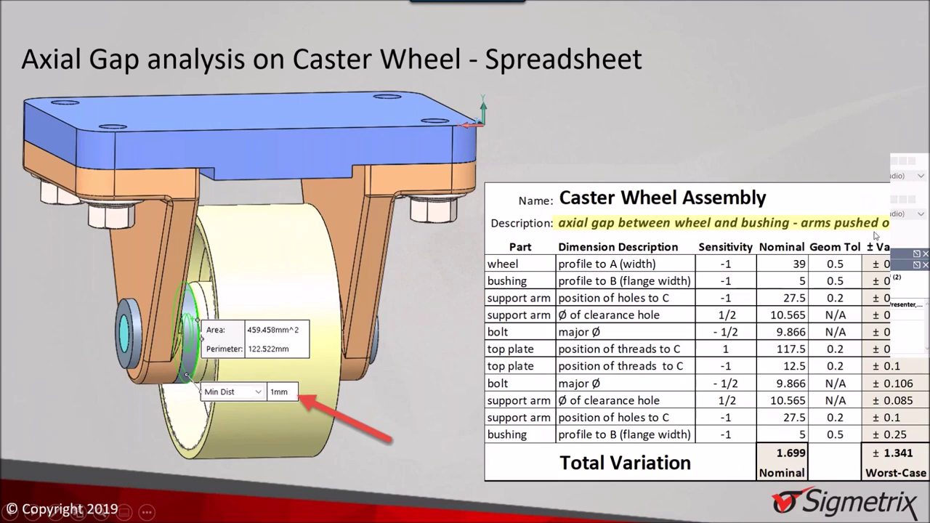
key("alt+Tab")
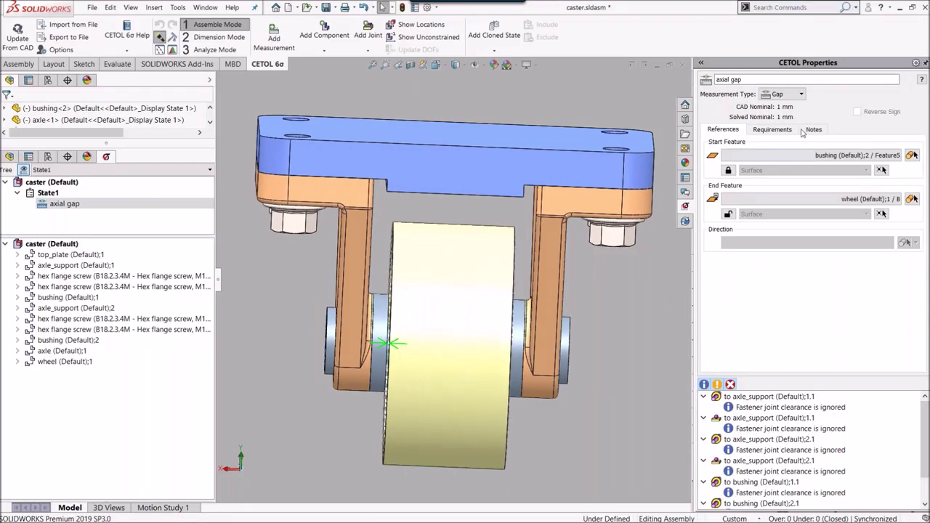
Step: Rename the assembly state State1 as "arms pushed out"
left_click(51, 192)
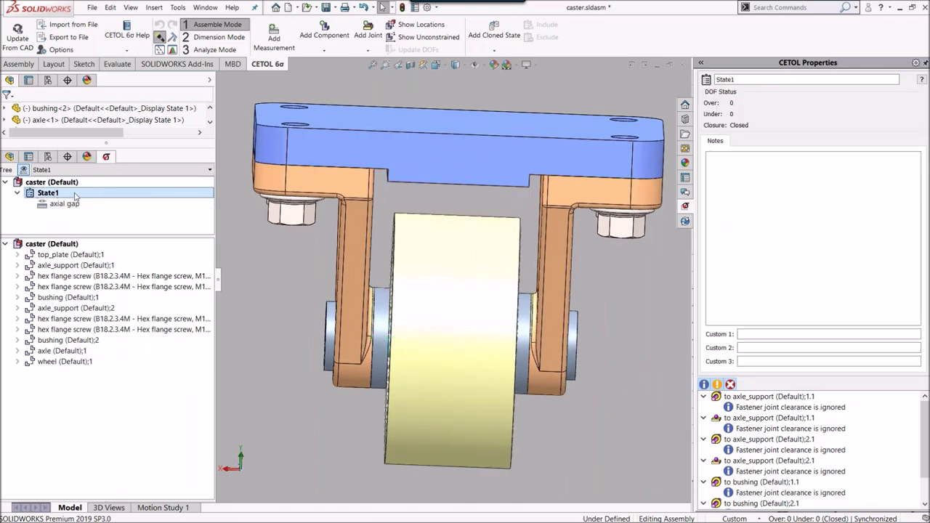
double_click(741, 81)
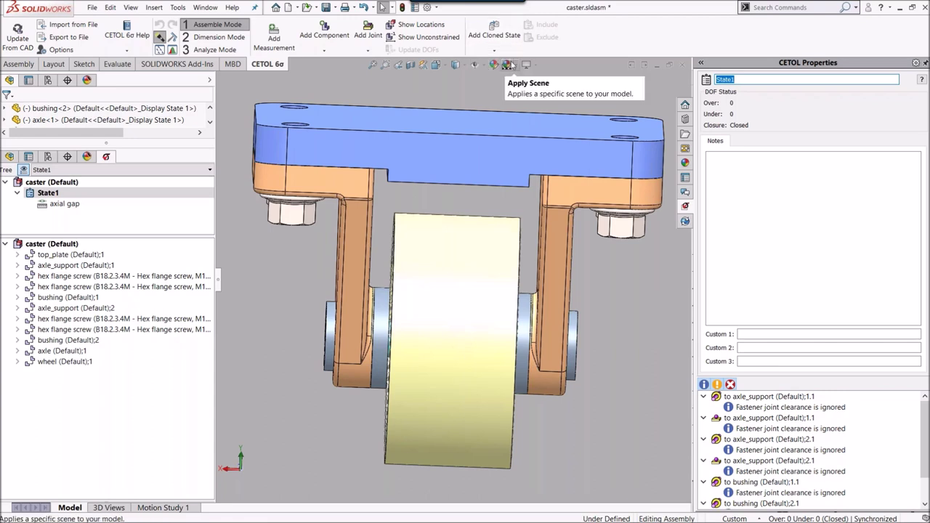
type("arms pushed out")
left_click(630, 405)
middle_click_drag(433, 279, 494, 240)
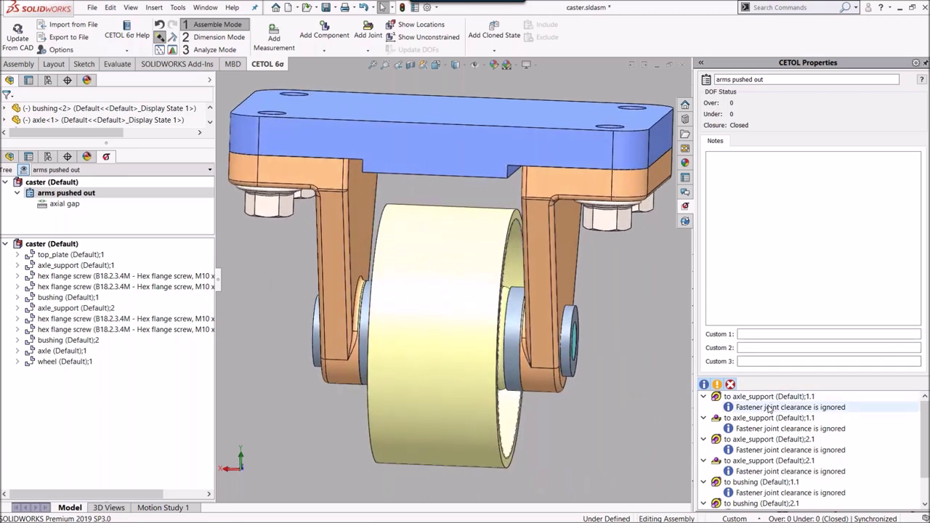
Step: Enlarge the message list and open the first hex flange screw's cylindrical joint to axle_support from its fastener clearance message
left_click(770, 409)
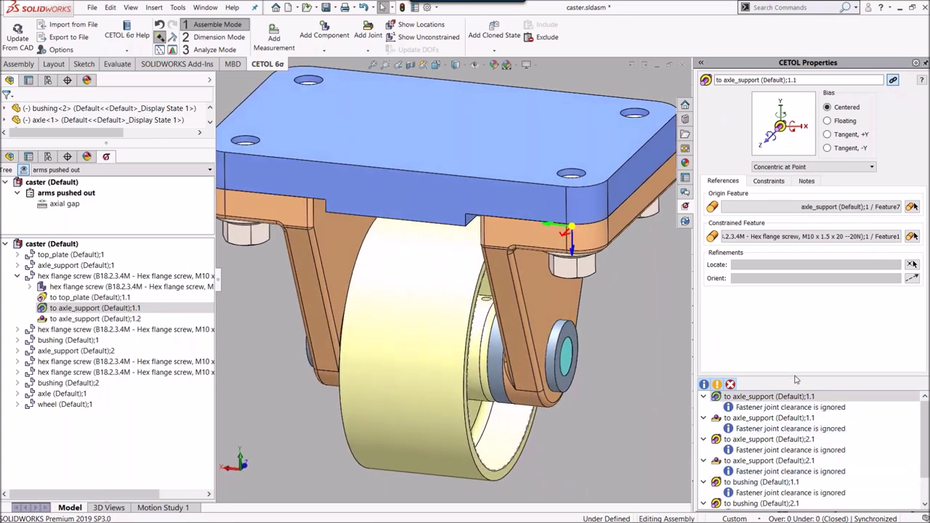
left_click_drag(795, 375, 797, 316)
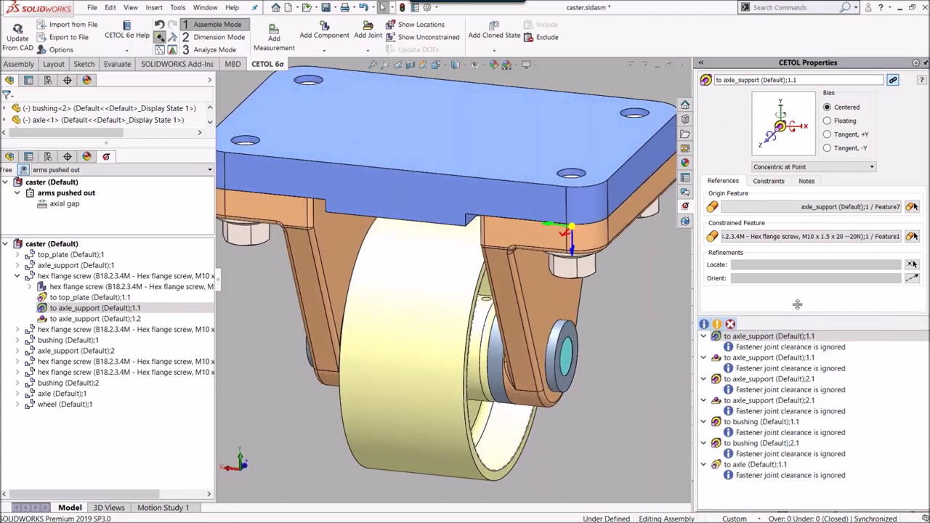
left_click(764, 338)
left_click(765, 357)
left_click(762, 339)
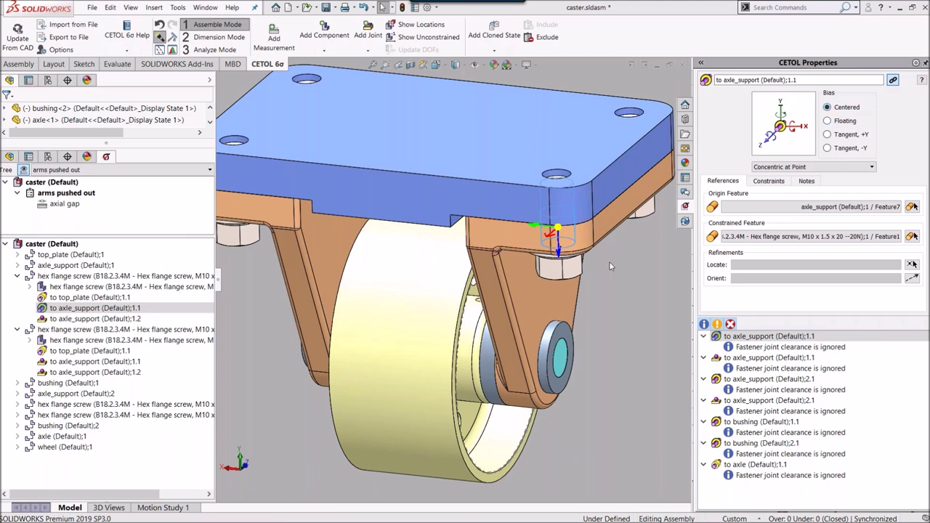
Step: Orient this screw joint normal to the axle support's outer side face and set its bias to Tangent, -Y
left_click(912, 279)
left_click(617, 219)
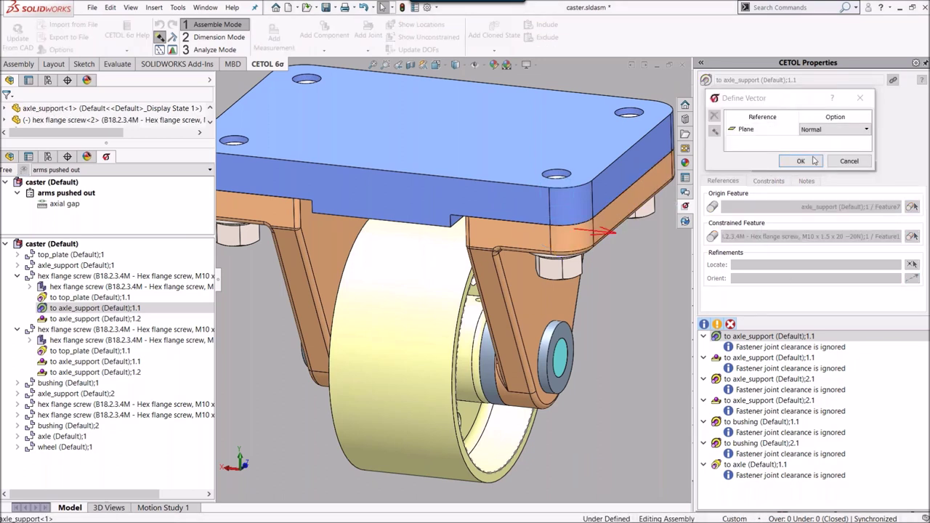
left_click(800, 160)
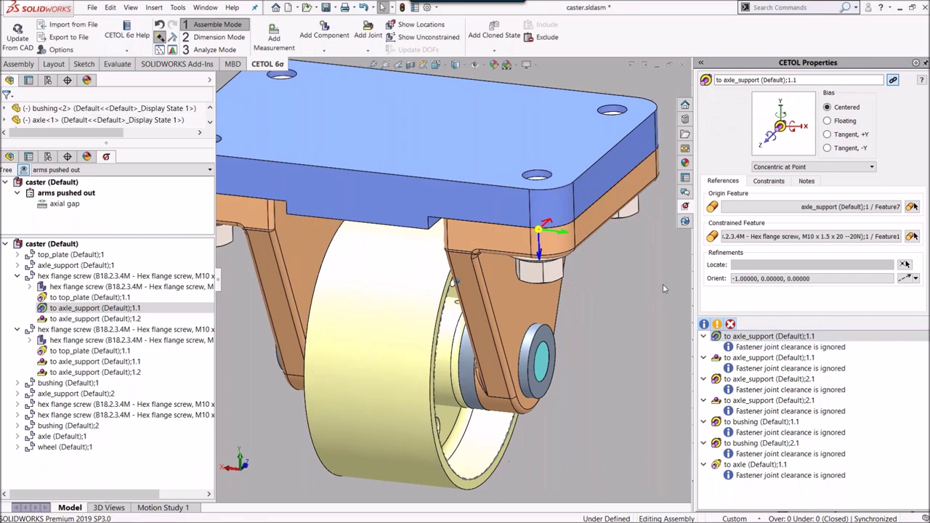
left_click(844, 149)
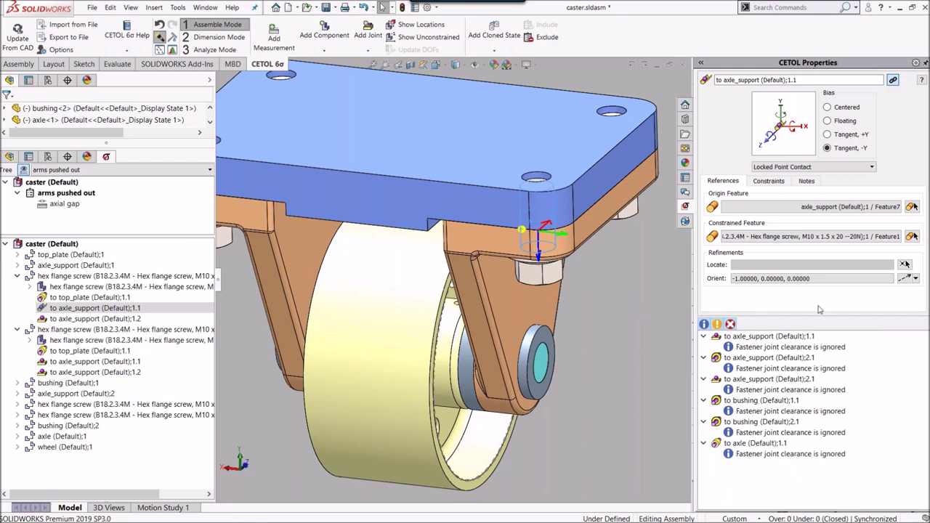
Step: Orient the second hex flange screw's joint to axle_support normal to the support's outer side face and set its bias to Tangent, -Y
left_click(768, 336)
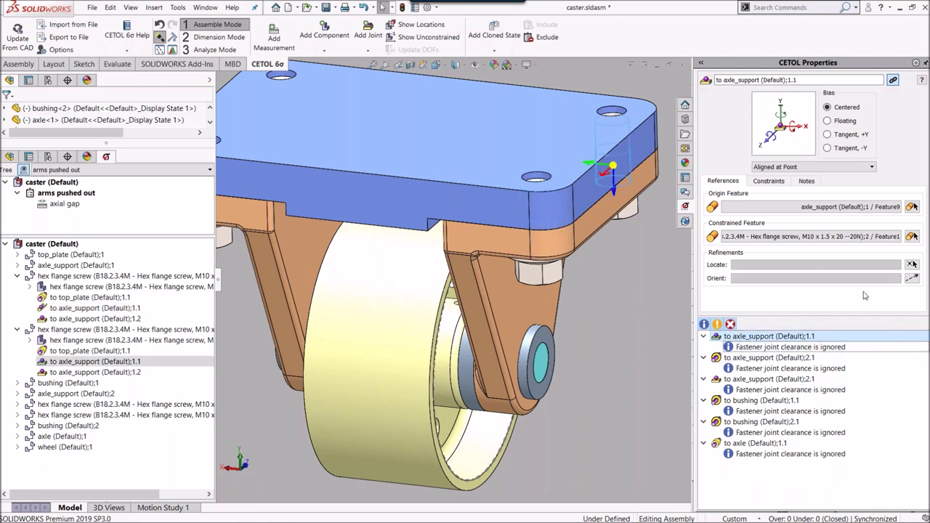
left_click(912, 278)
left_click(814, 160)
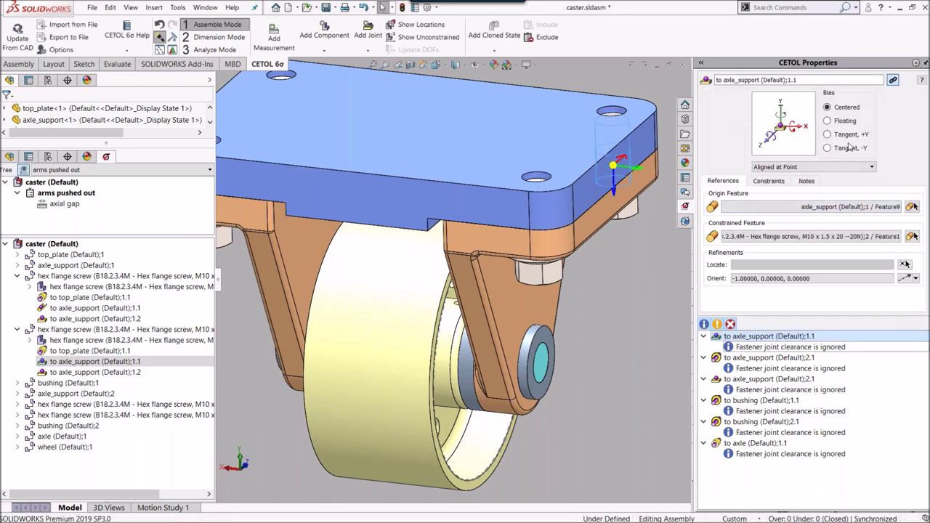
left_click(847, 148)
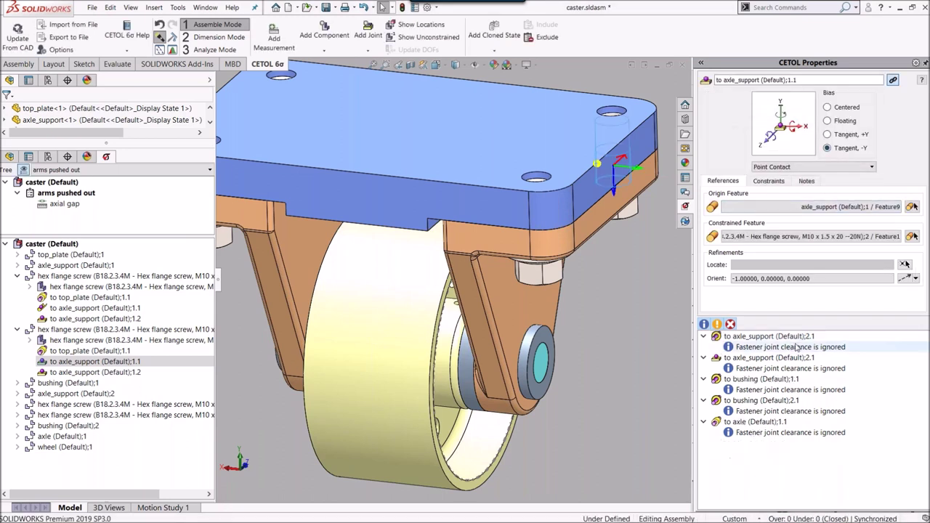
Step: Show the part locations resulting from the joint biases, inspect the shifted axle support, and return the parts to their original positions
middle_click_drag(612, 204, 621, 350, "ctrl")
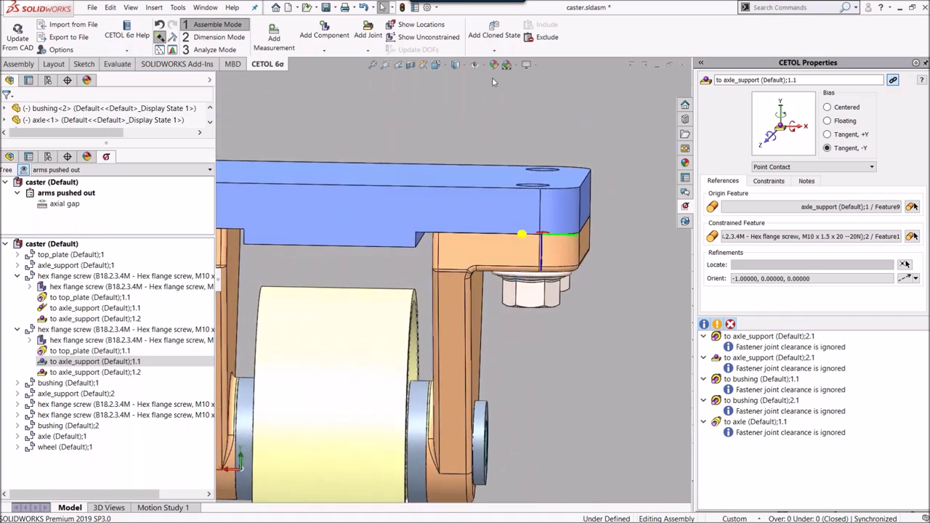
left_click(429, 25)
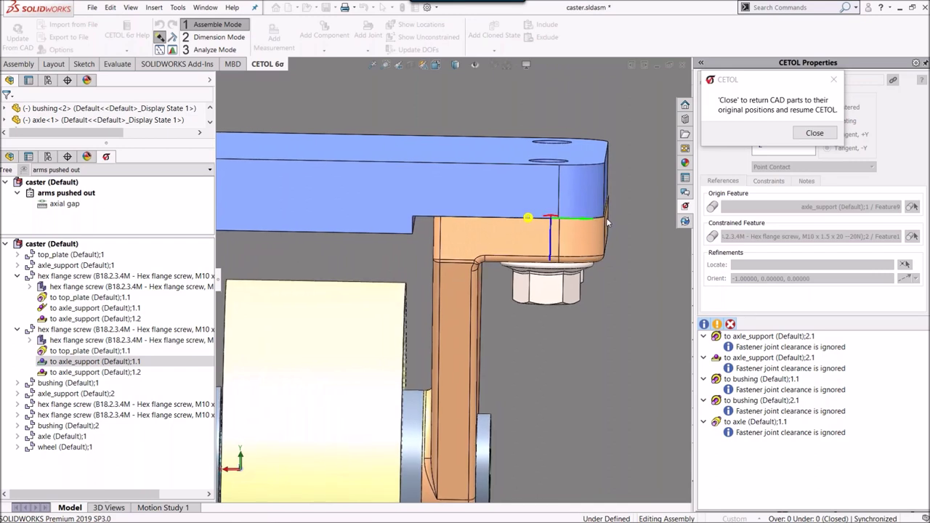
left_click(814, 133)
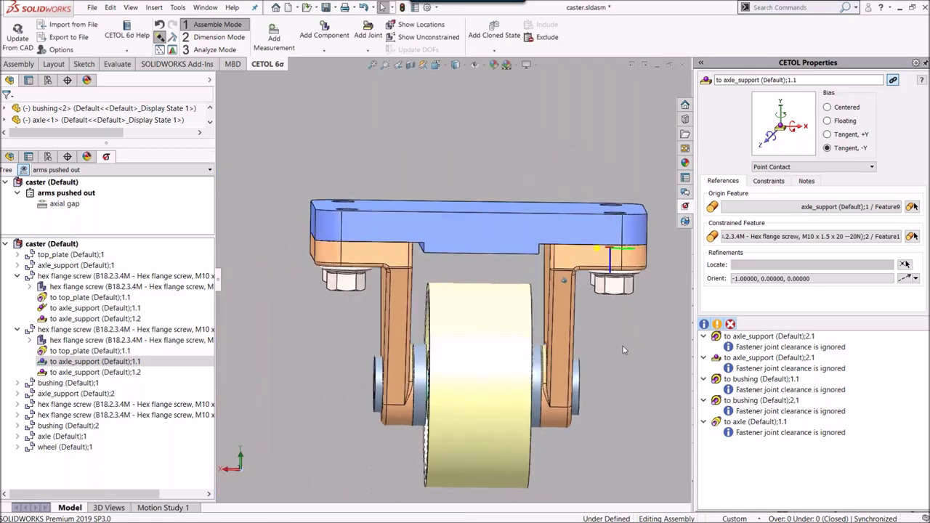
Step: Open the third hex flange screw's joint to axle_support, orient it normal to the support's outer side face and make its bias tangent
left_click(769, 336)
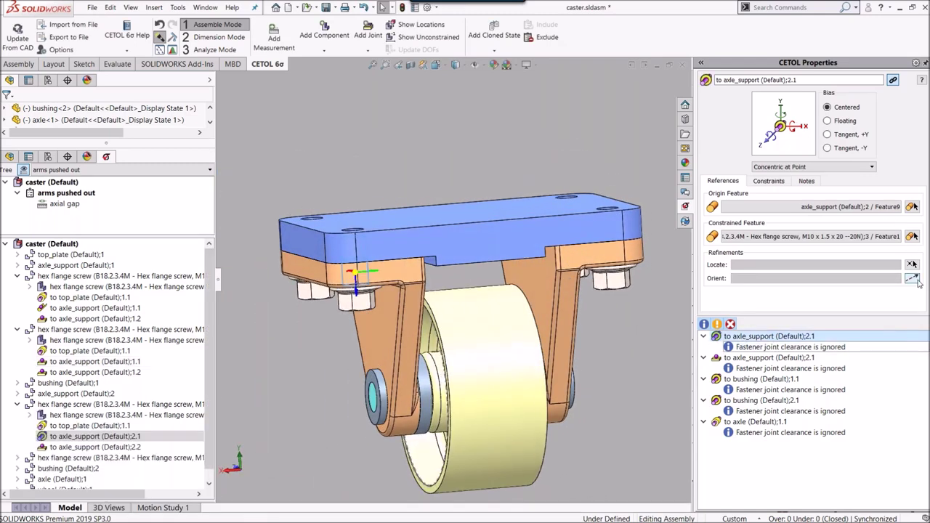
left_click(911, 278)
left_click(318, 263)
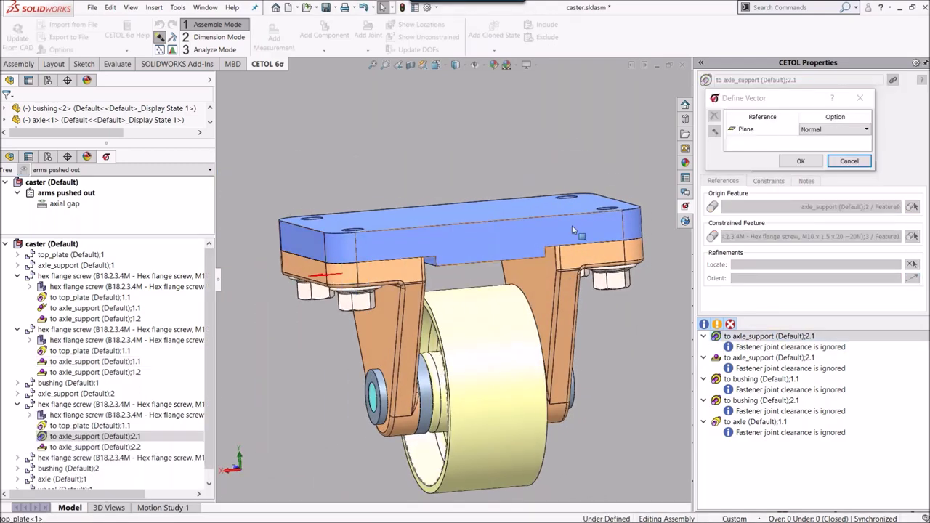
left_click(801, 161)
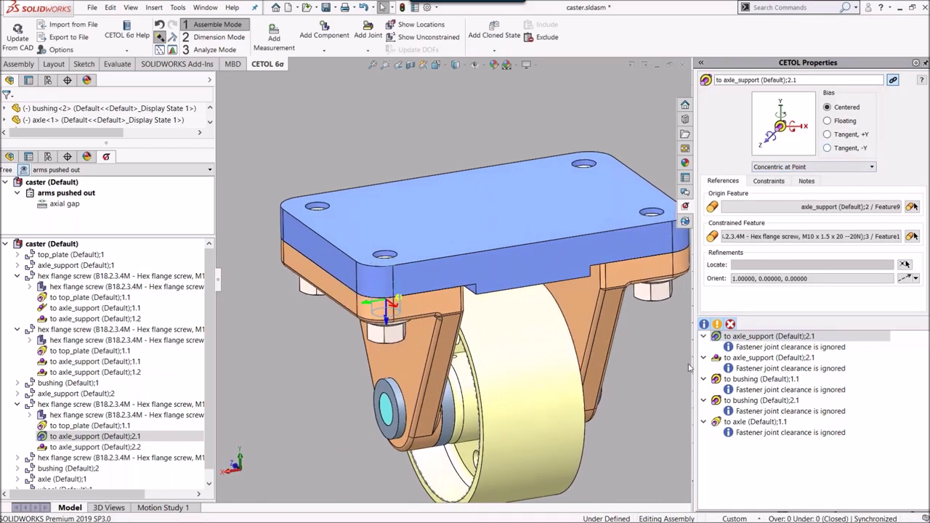
Step: Orient the fourth hex flange screw's joint to axle_support normal to its outer side face, set Tangent, -Y bias and preview the part locations
left_click(769, 336)
left_click(907, 279)
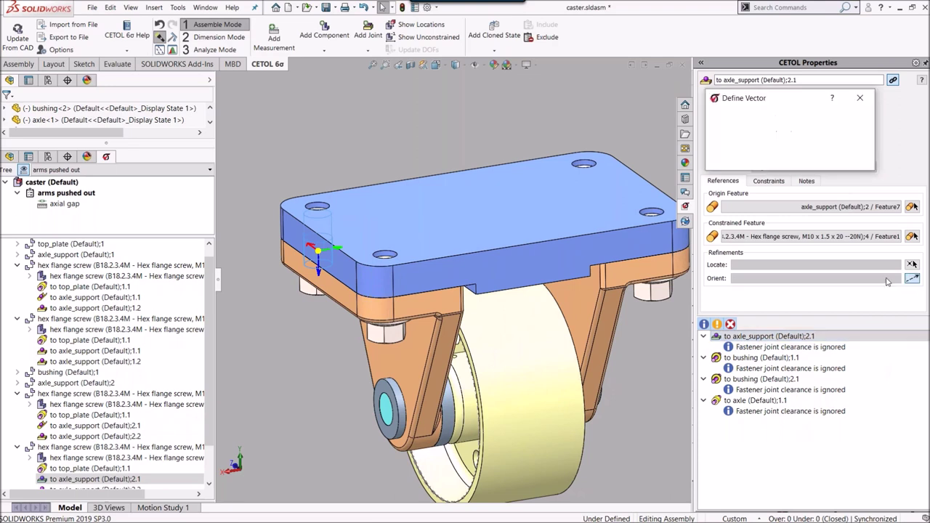
left_click(375, 263)
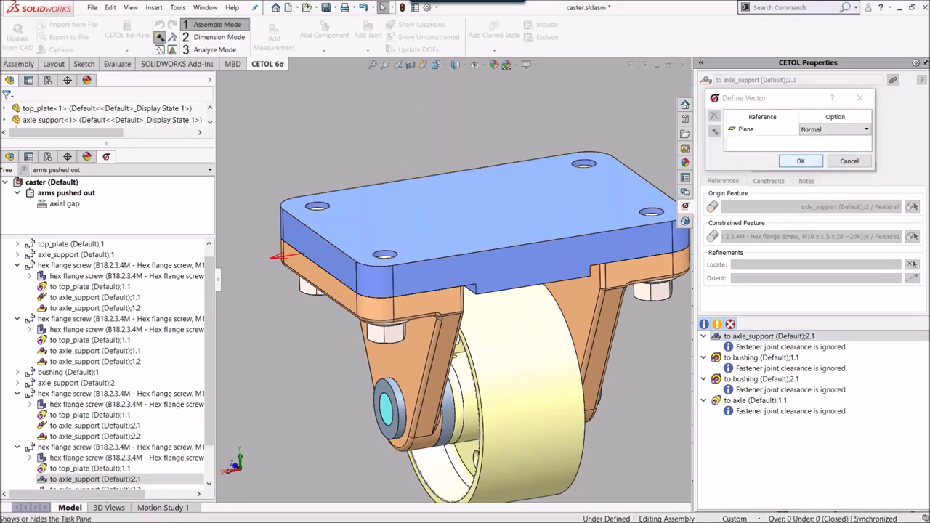
key("Return")
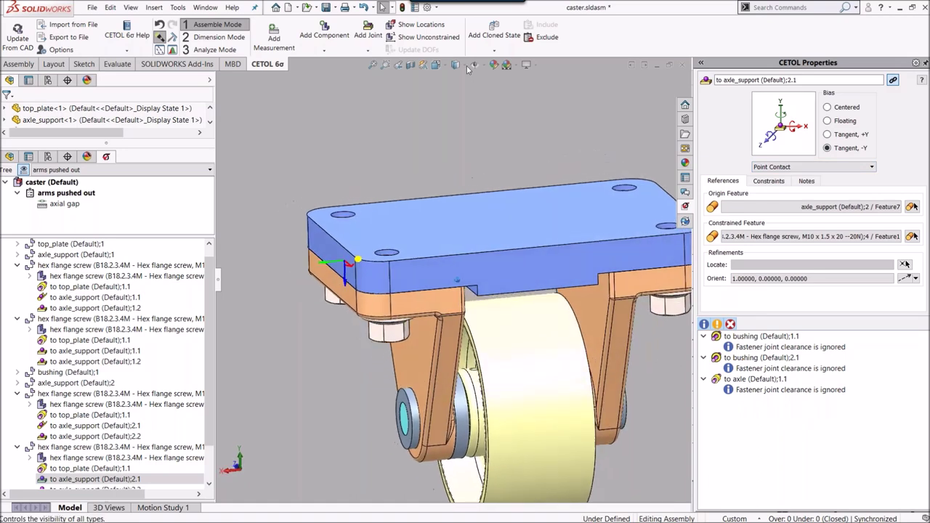
left_click(425, 37)
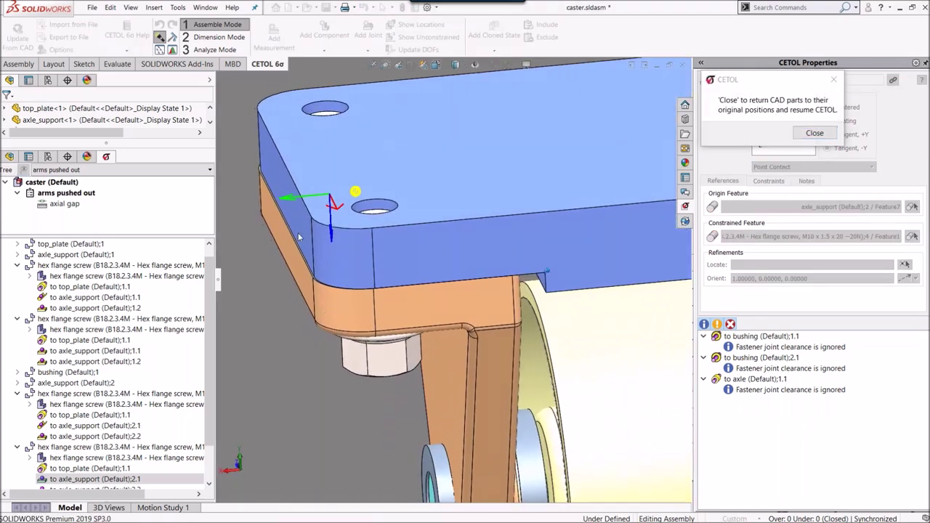
left_click(813, 133)
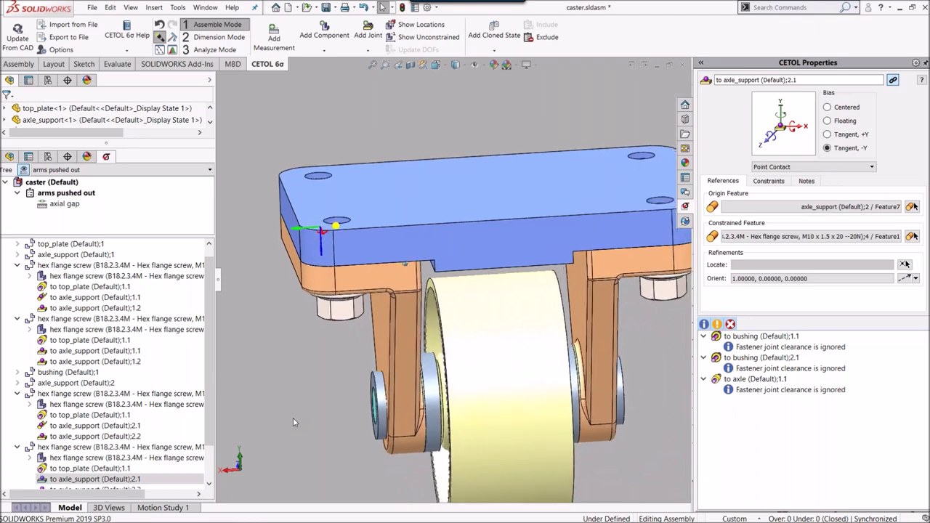
Step: Review the remaining fastener clearance messages for the axle's two bushing joints and the wheel's axle joint, briefly hiding the information messages
left_click(760, 337)
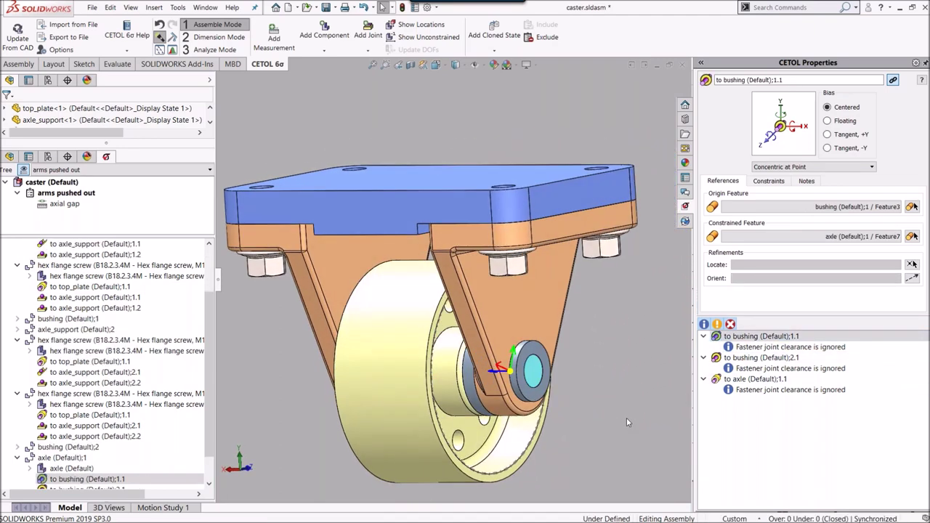
left_click(767, 369)
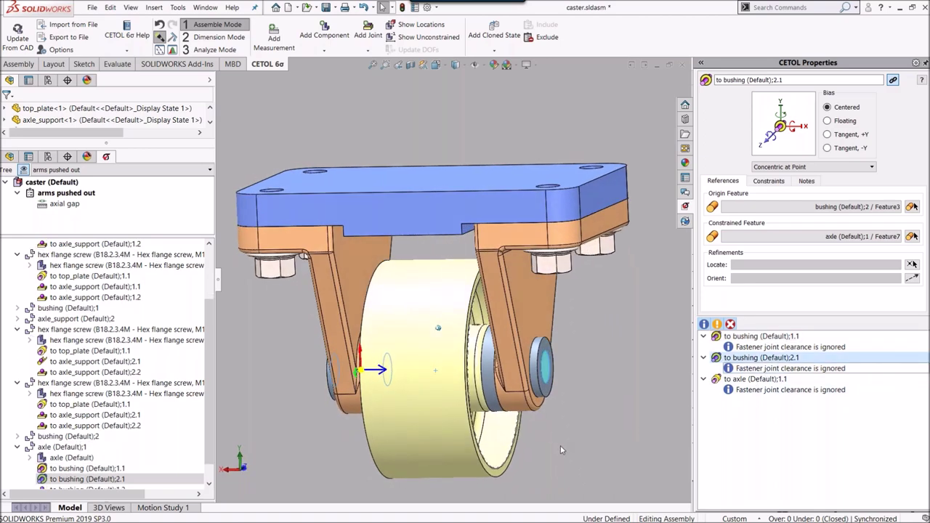
left_click(749, 380)
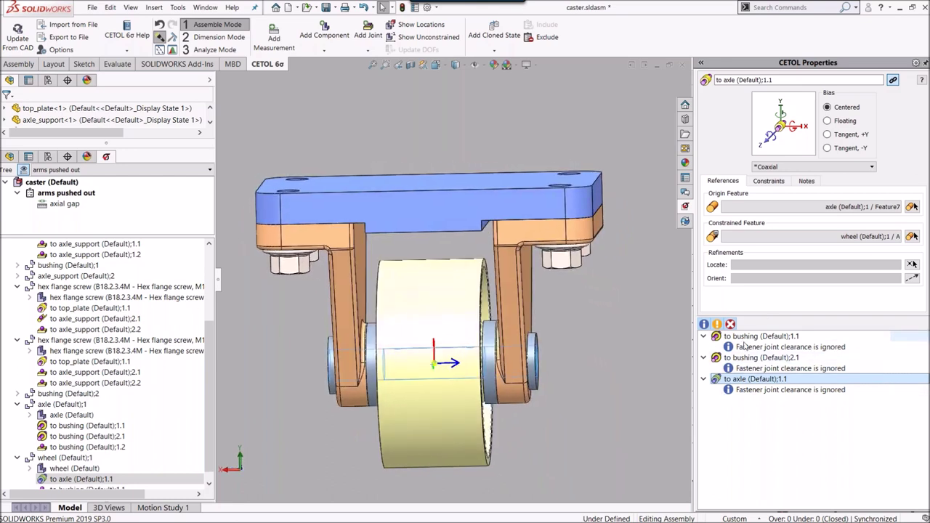
left_click(704, 324)
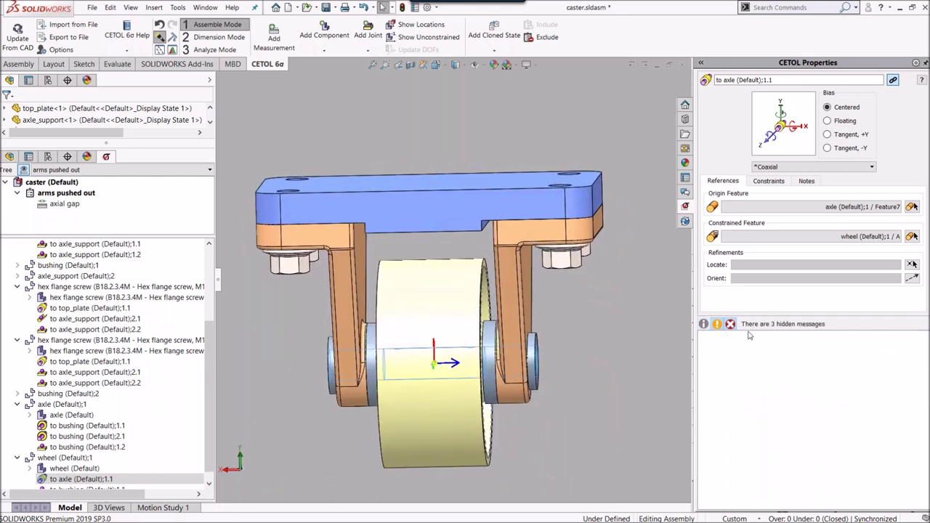
left_click(704, 324)
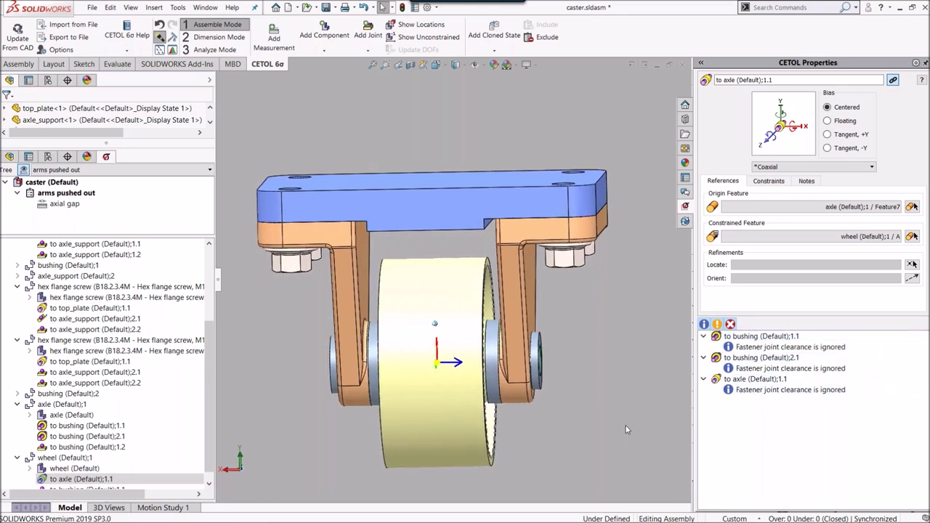
right_click(94, 208)
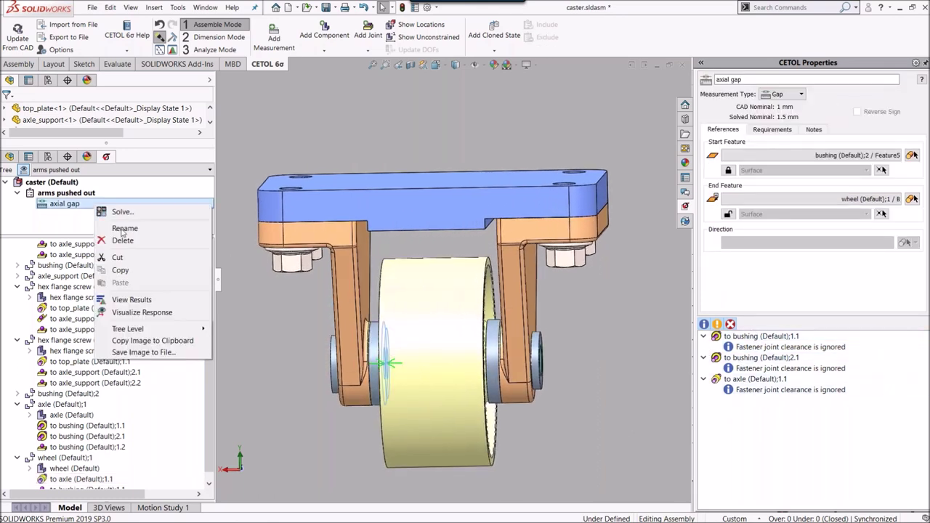
left_click(77, 207)
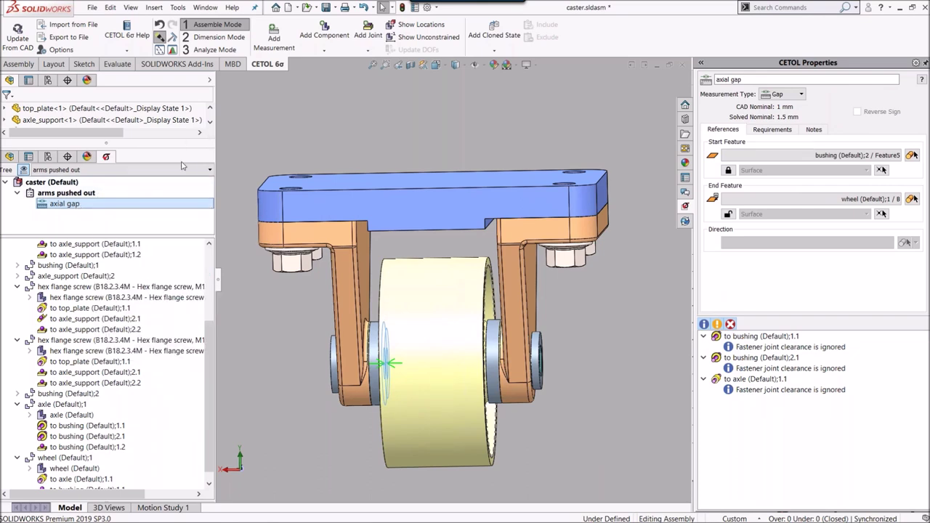
right_click(90, 208)
key("Escape")
Step: Solve the axial gap measurement in Analyze Mode using the 1st-Order Approximation and the Tolerance Midpoint expansion point
left_click(211, 49)
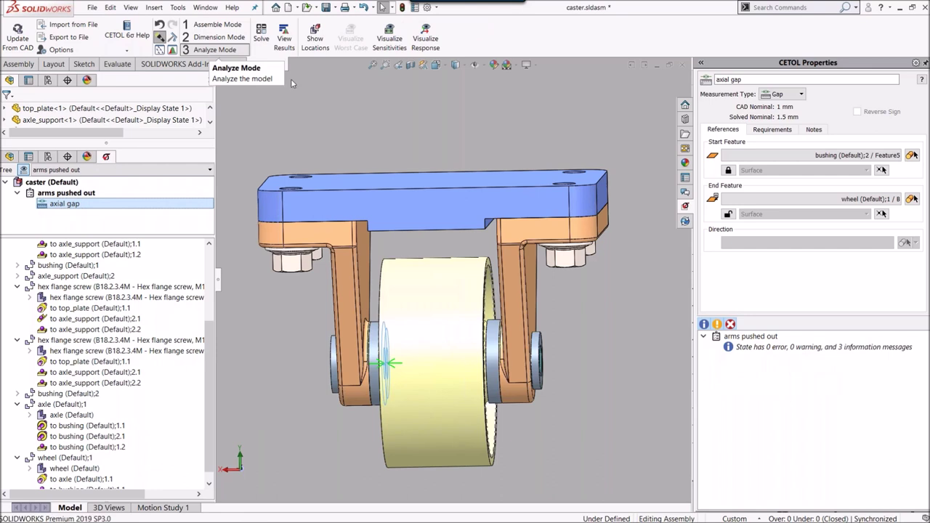
left_click(261, 35)
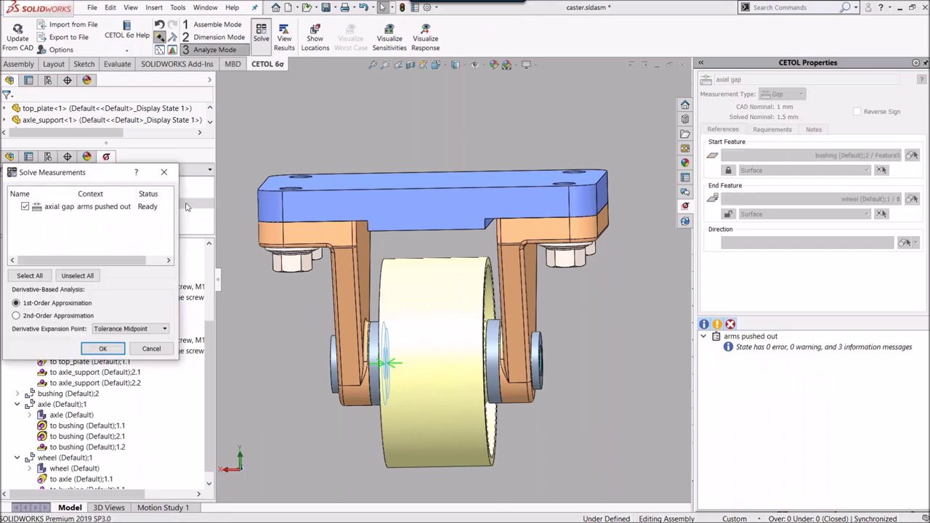
left_click_drag(105, 173, 335, 92)
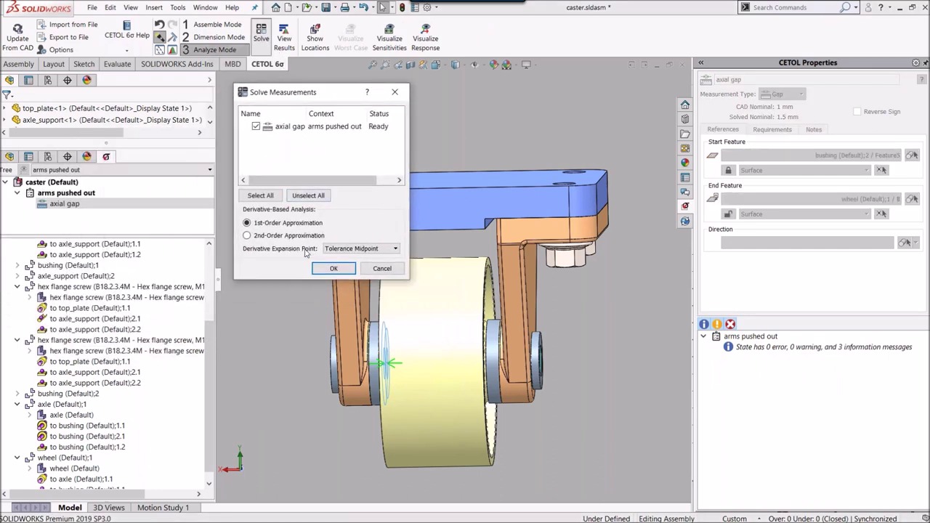
left_click(333, 268)
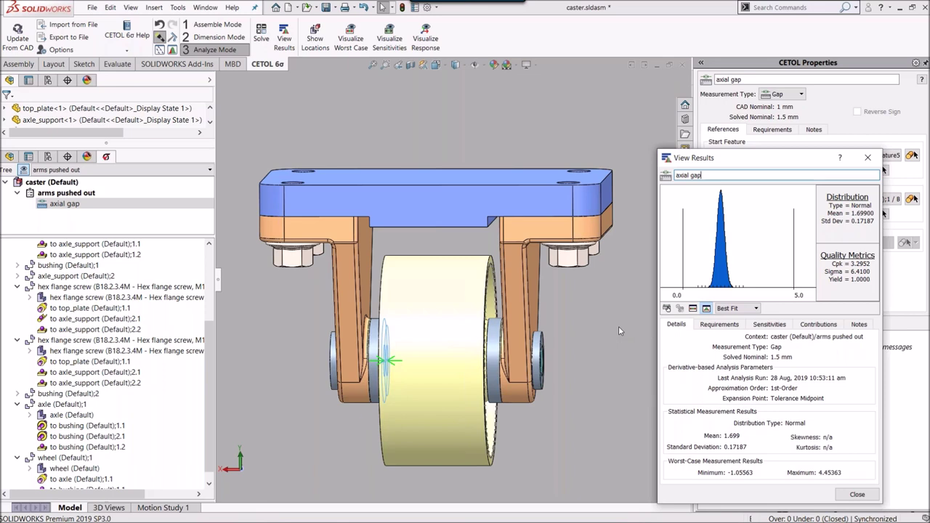
Step: View the caster from the front, show the axial gap's worst-case result plot, and compare it with the axial gap spreadsheet slide in PowerPoint
left_click(619, 328)
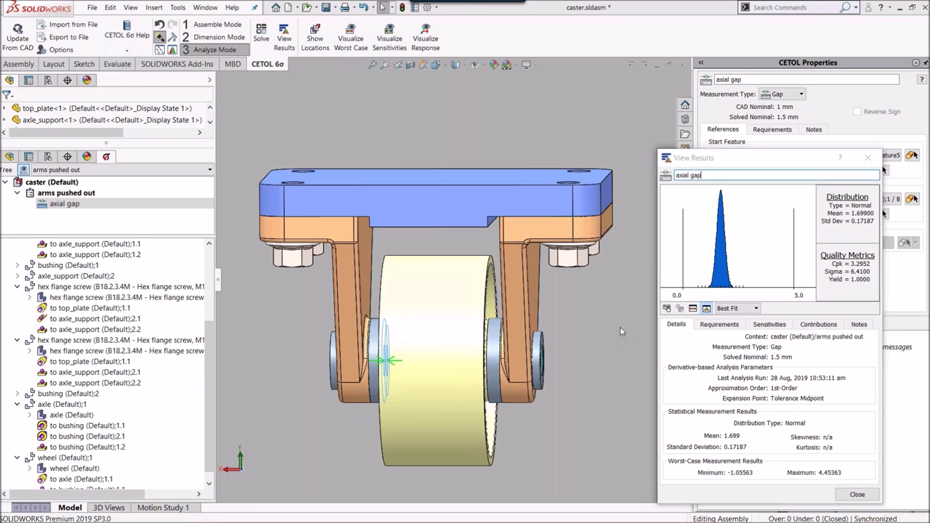
key("ctrl+1")
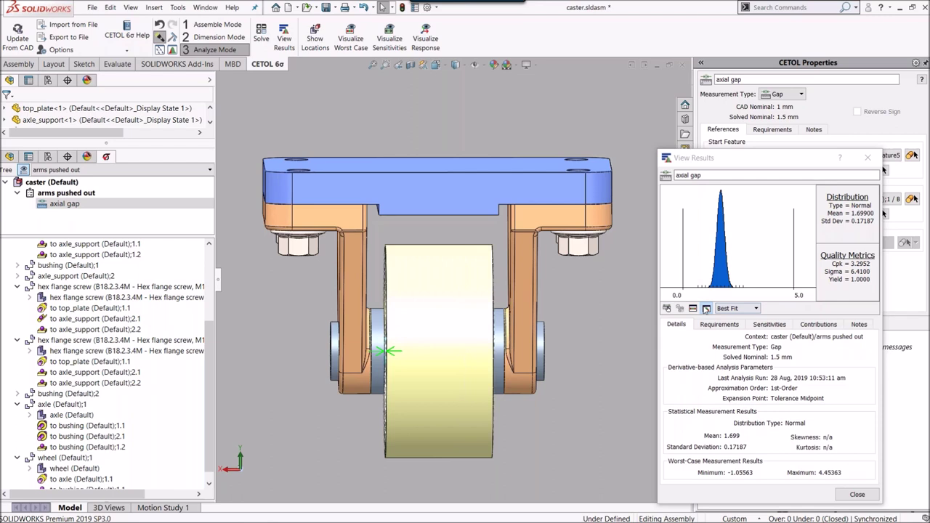
left_click(706, 308)
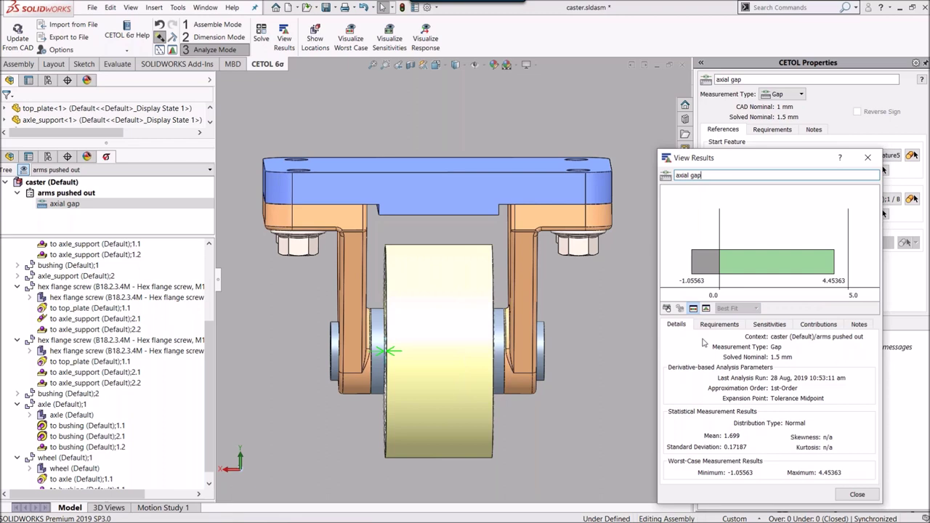
key("alt+Tab")
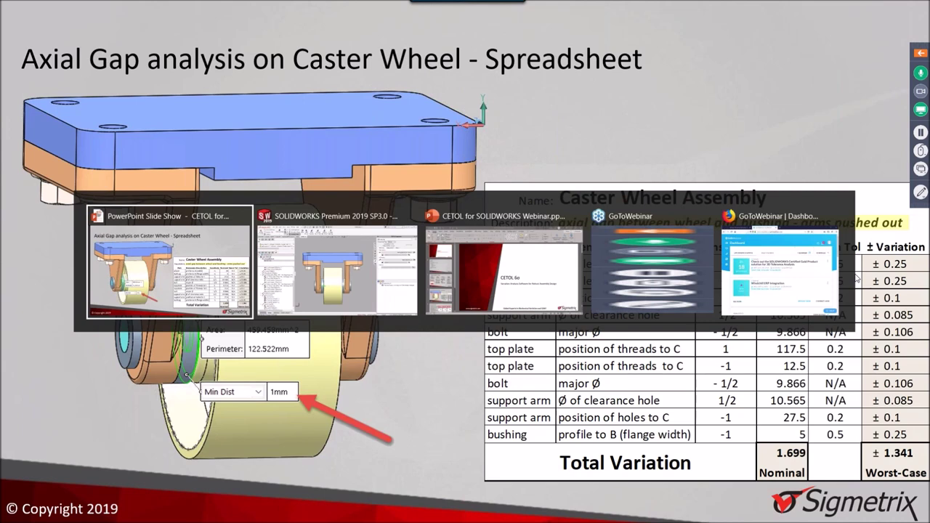
key("alt+Tab")
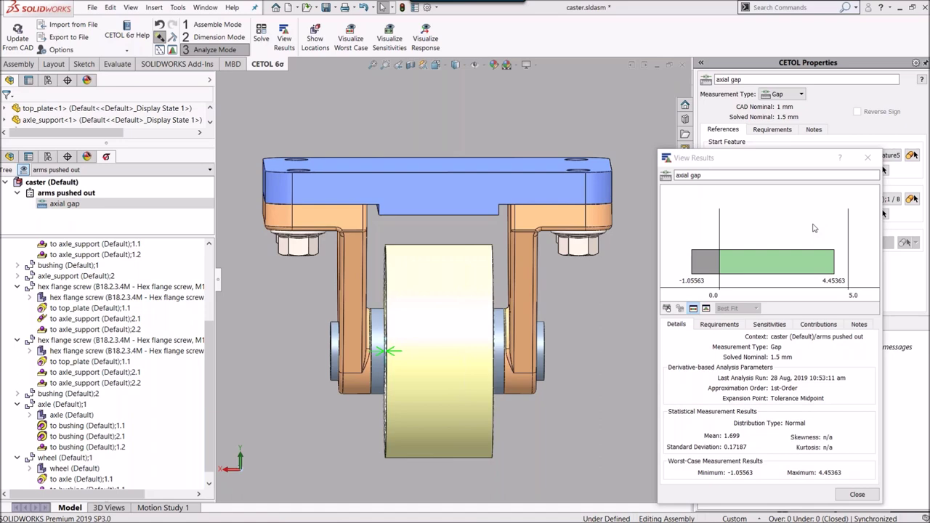
Step: Examine the axial gap's linear sensitivities for Feature5 of both bushings and Feature8 of the top plate
left_click(768, 325)
left_click(763, 383)
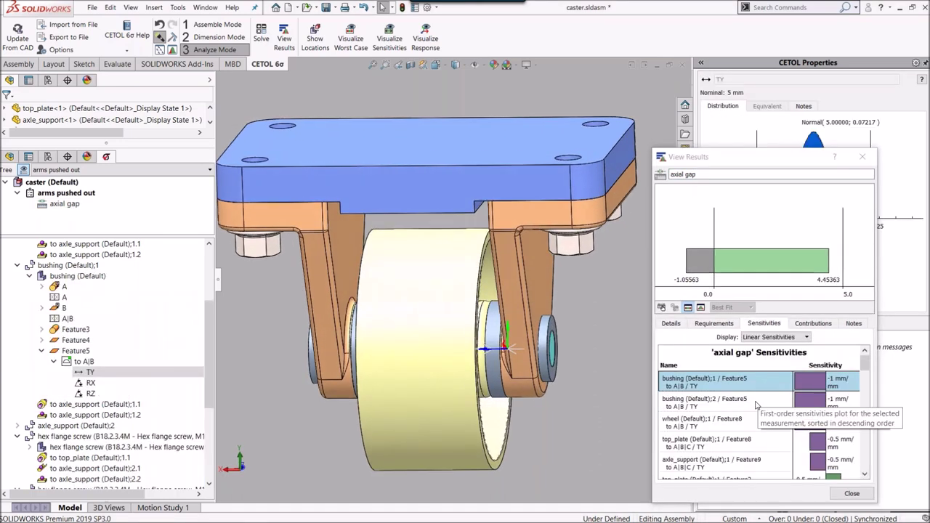
left_click(756, 401)
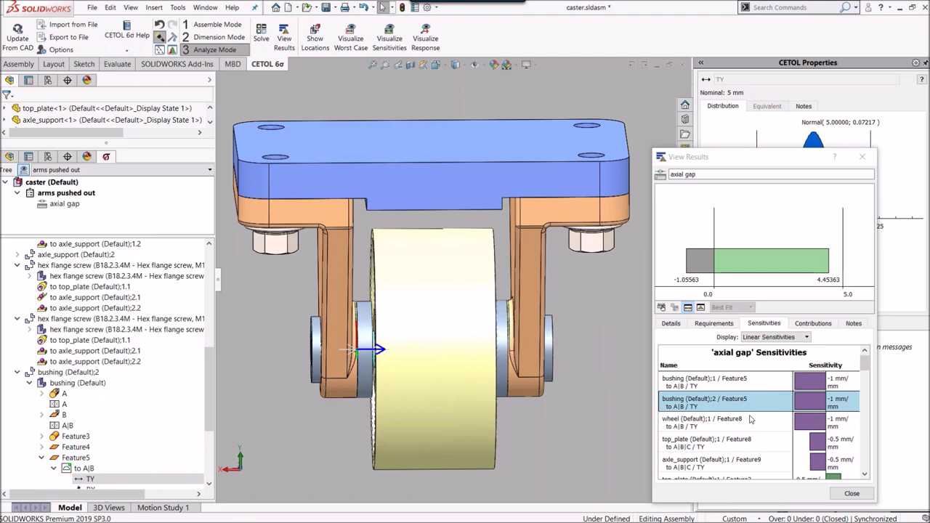
left_click(728, 445)
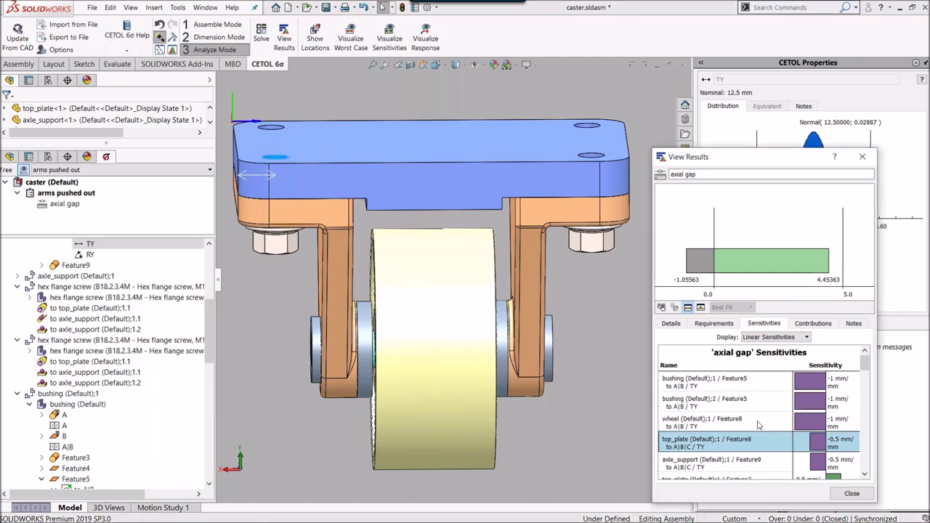
Step: Display the axial gap's angular sensitivities and return to the linear sensitivities
left_click(806, 337)
left_click(801, 356)
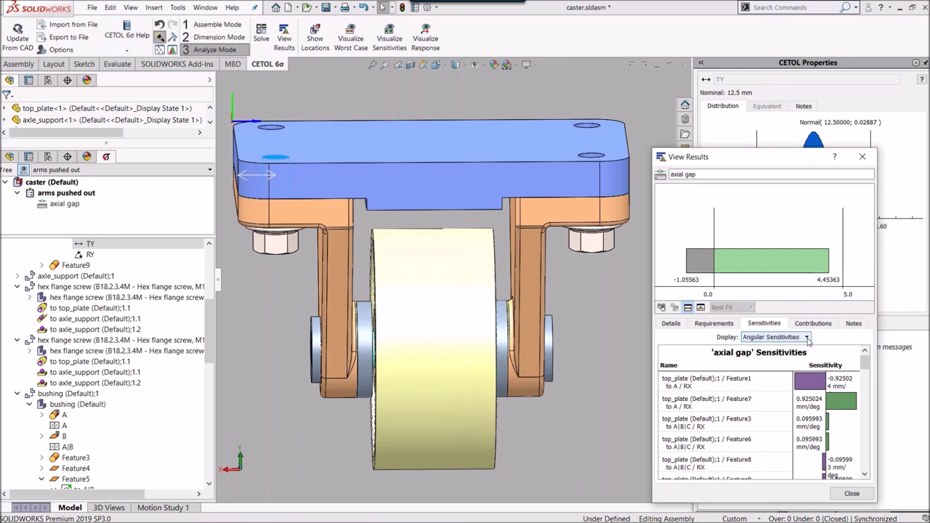
left_click(807, 339)
left_click(801, 346)
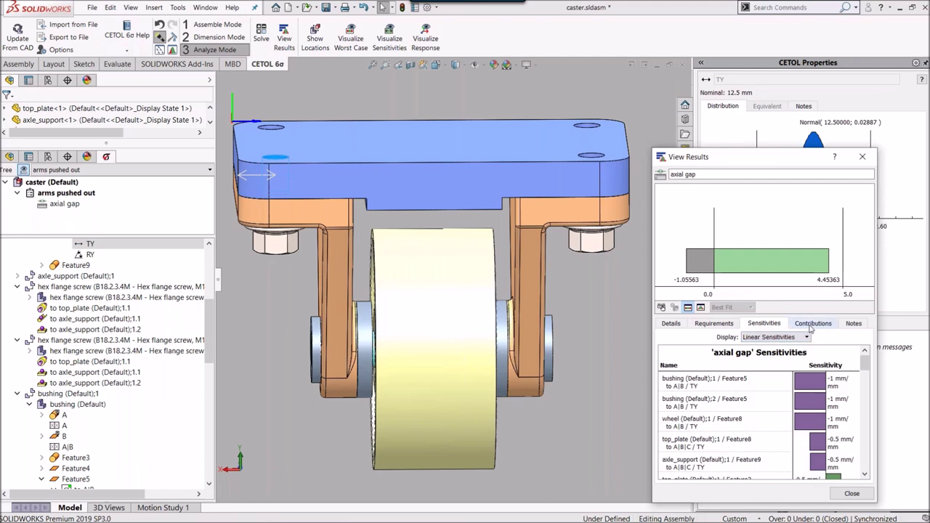
Step: Examine the axial gap's worst-case contributions and locate the top plate's Feature1 tolerance to datum A in the model tree
left_click(810, 327)
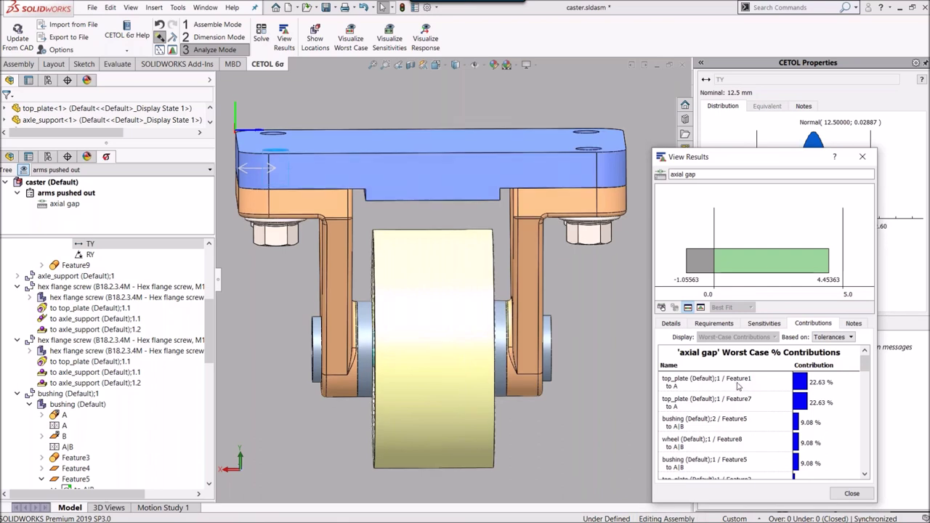
left_click(739, 386)
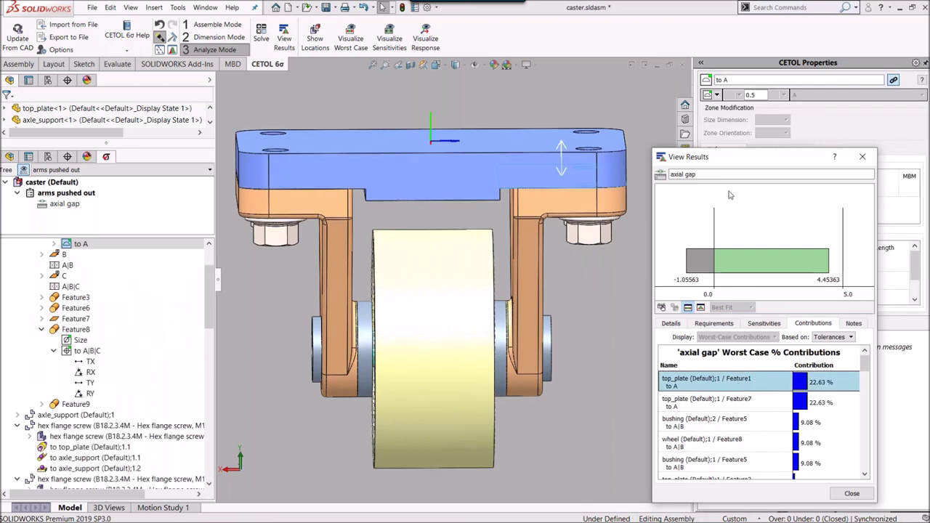
left_click_drag(207, 276, 207, 258)
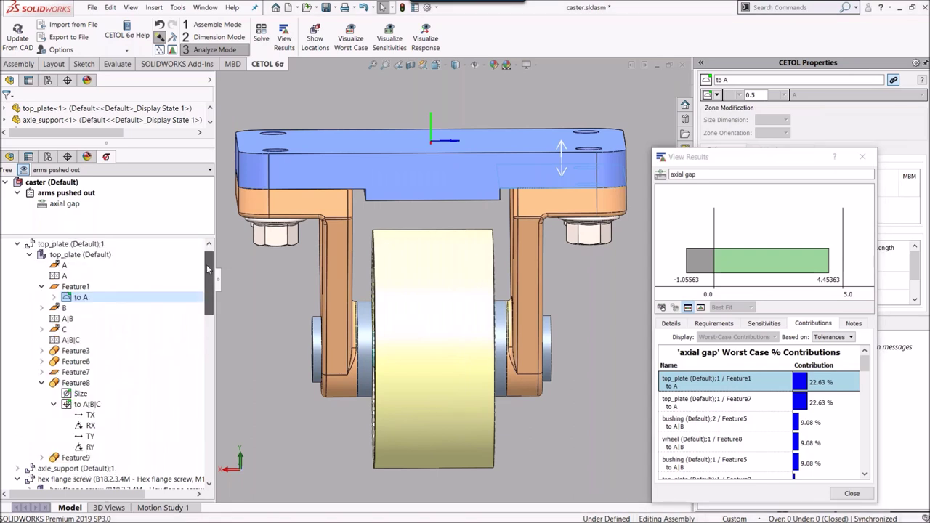
left_click(76, 287)
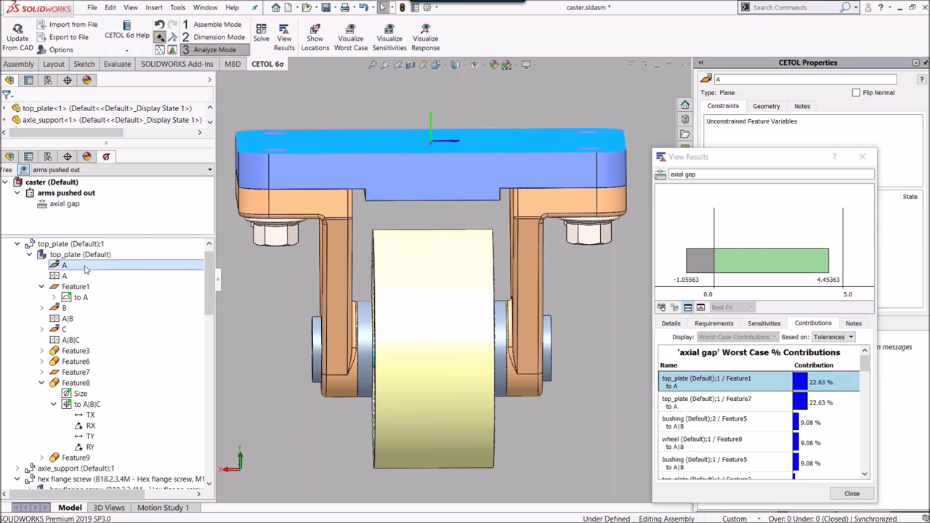
left_click(80, 297)
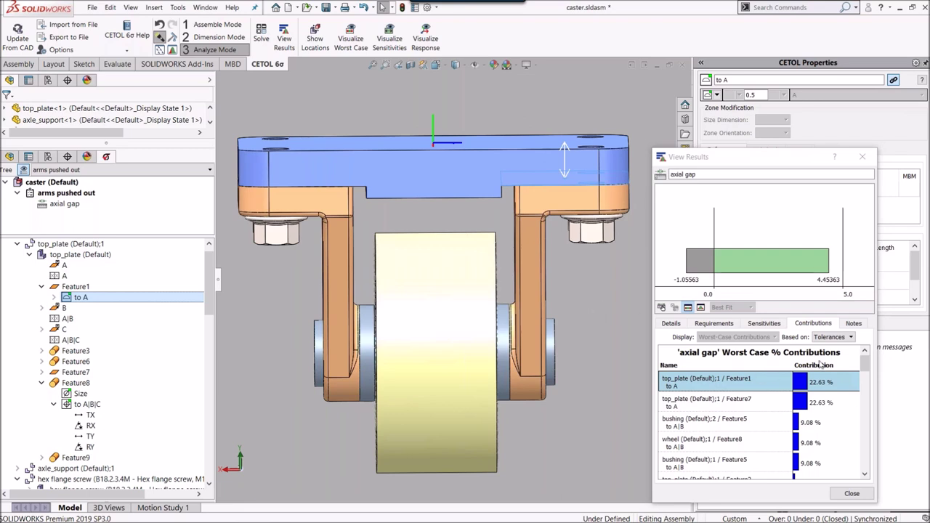
Step: Base the axial gap contributions on Variables and examine the top plate's Feature1 to A / RX entry
left_click(850, 337)
left_click(849, 353)
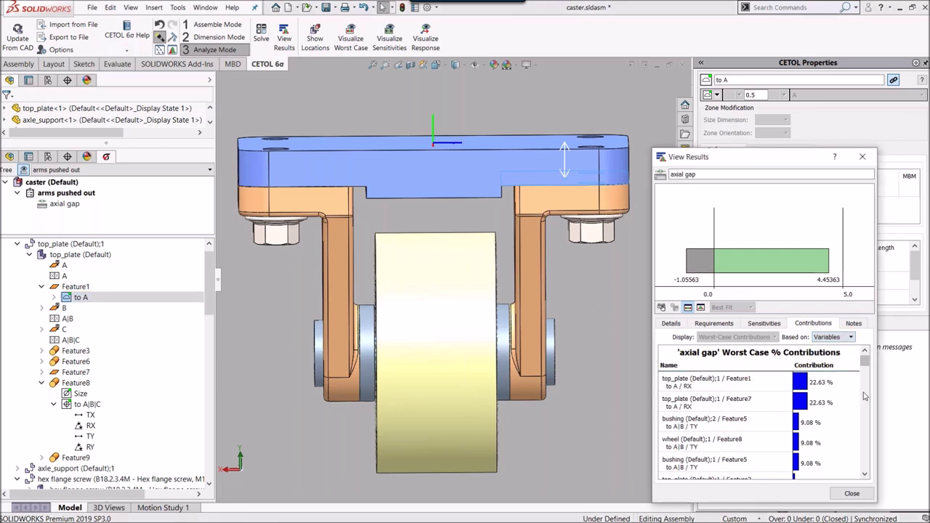
left_click(751, 391)
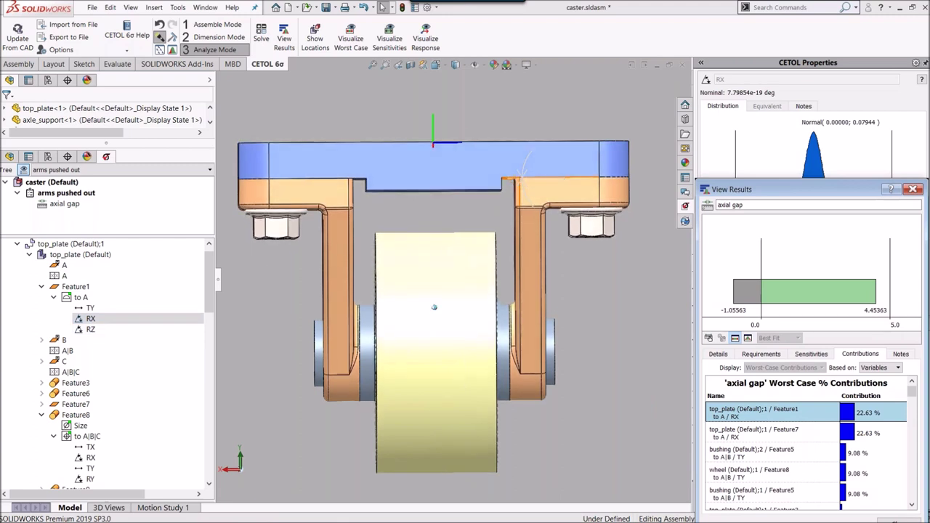
Step: Visualize the axial gap's sensitivity to the top plate's Feature1 RX variable, recalculating and animating it before closing the visualization
scroll(517, 183, "down", 2)
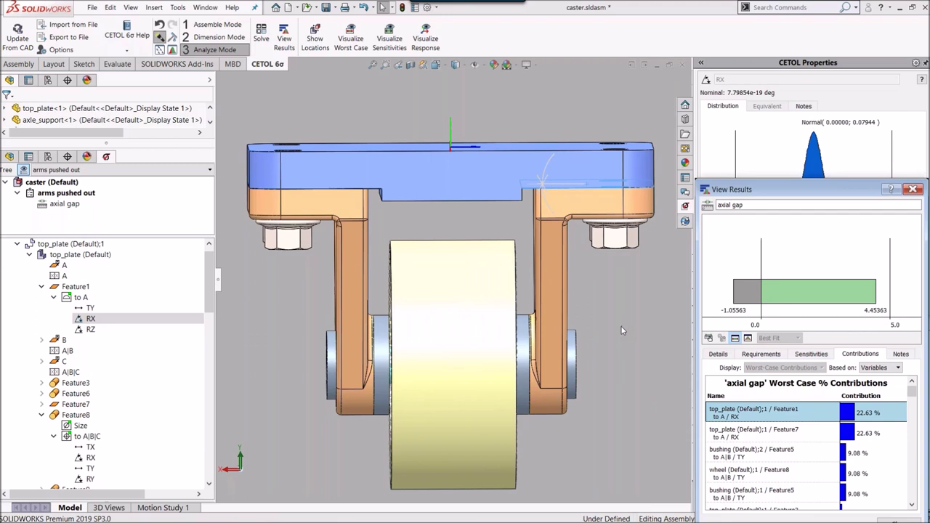
left_click(393, 40)
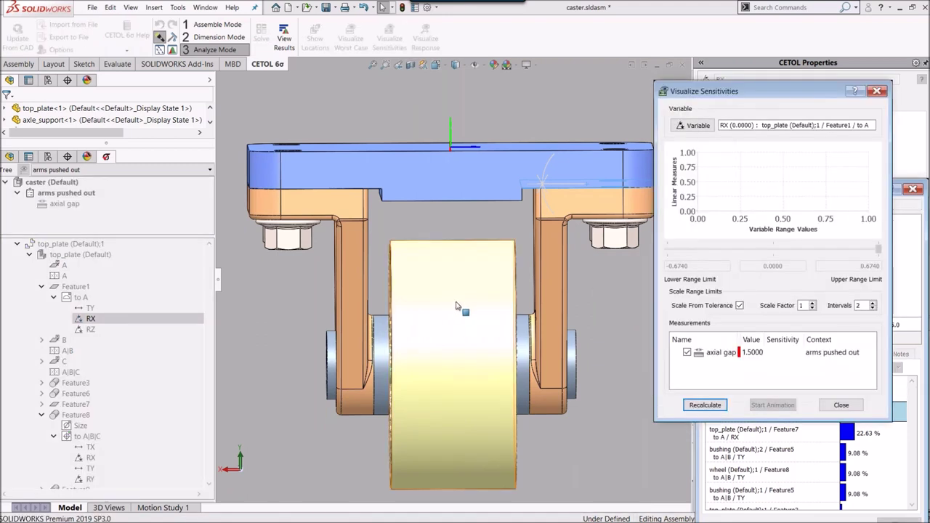
left_click(718, 405)
left_click(789, 405)
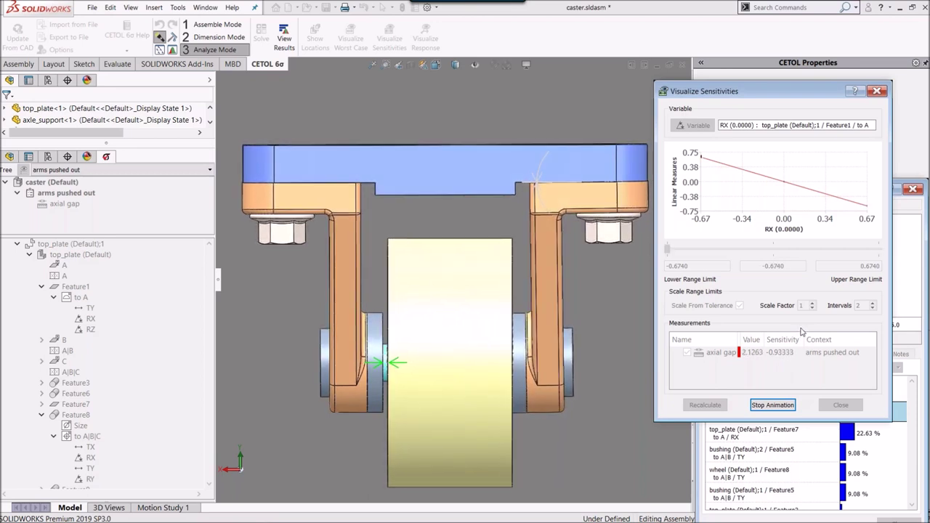
left_click(789, 405)
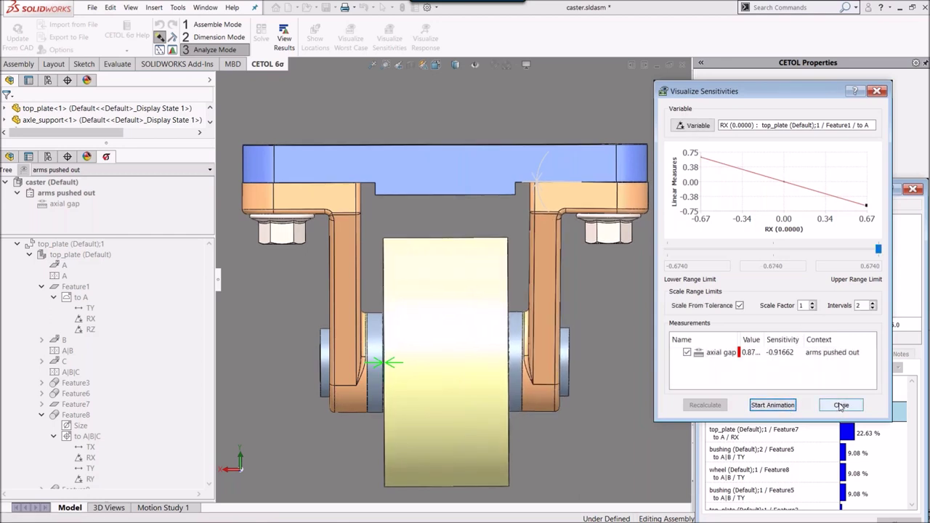
left_click(841, 405)
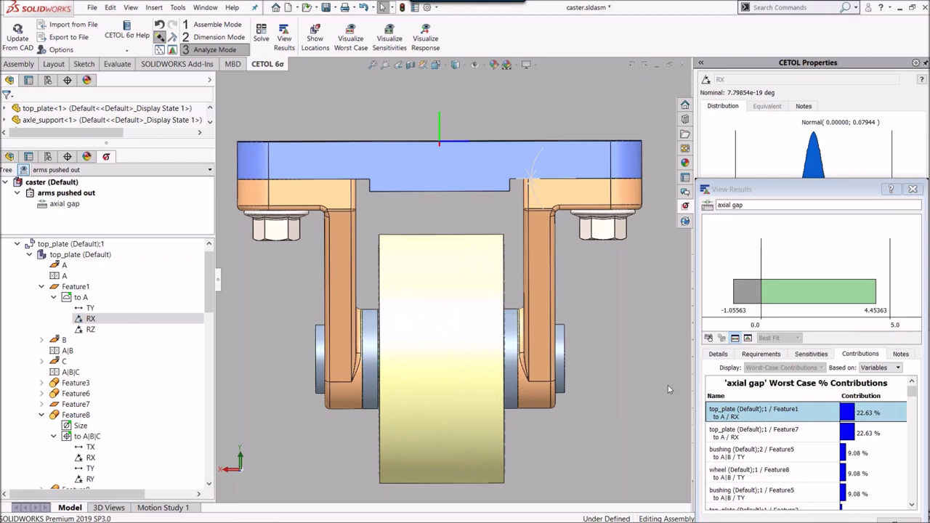
Step: Base the contributions on Tolerances and set the top plate's Feature1 profile tolerance to datum A to 0.2
left_click_drag(798, 193, 764, 242)
left_click(857, 417)
left_click(856, 429)
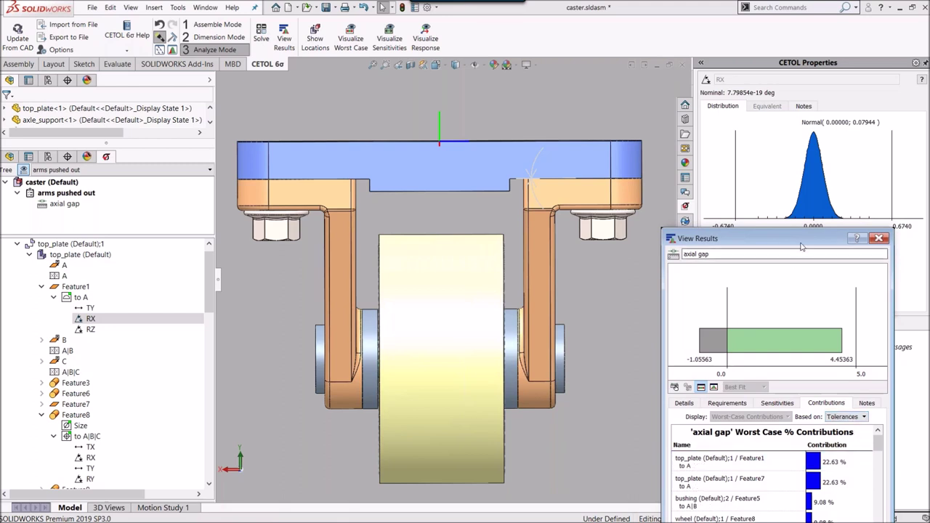
left_click_drag(805, 243, 808, 240)
left_click(723, 458)
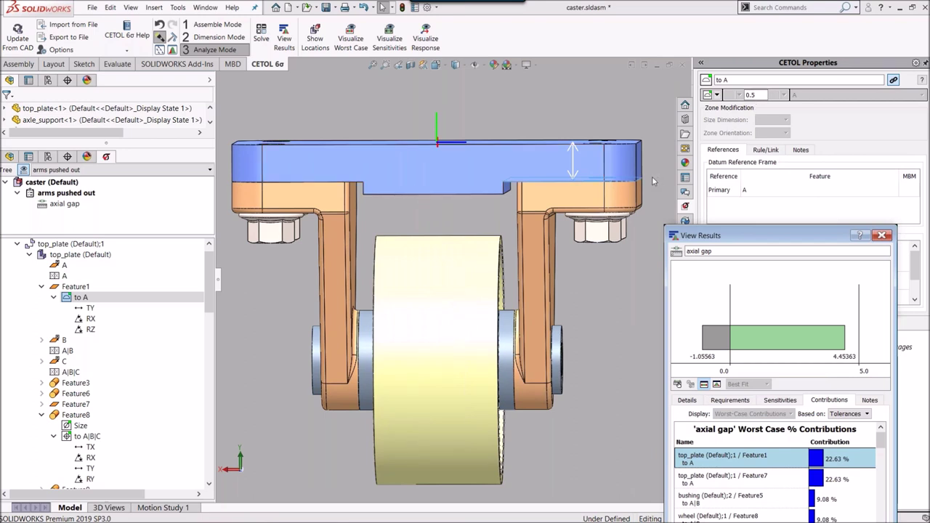
double_click(750, 95)
type(".2")
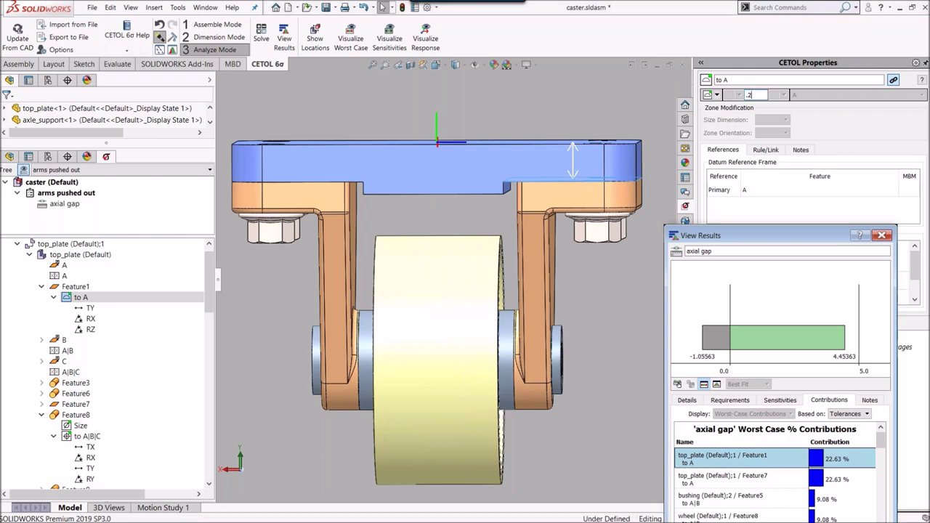
key("Return")
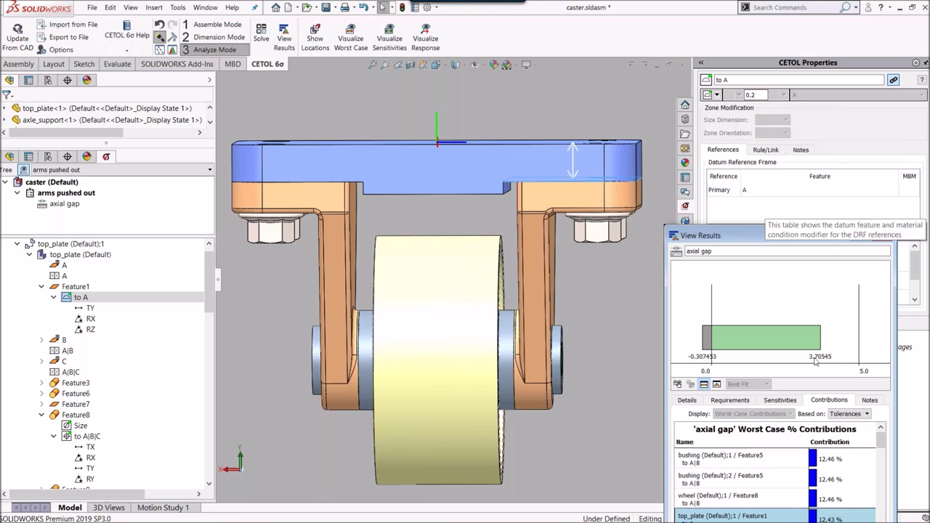
Step: Set the bushing's Feature5 profile tolerance to A|B to 0.3 from the axial gap contributions
left_click_drag(798, 237, 803, 223)
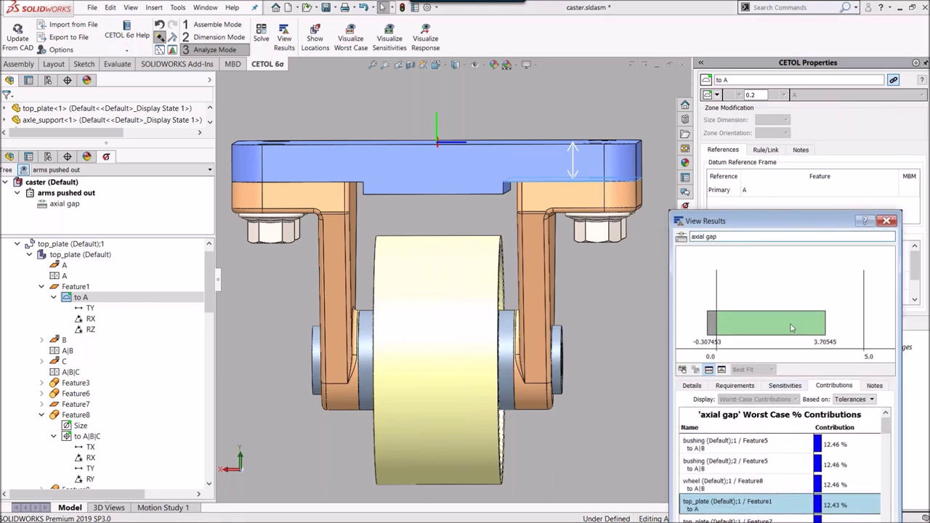
left_click(758, 448)
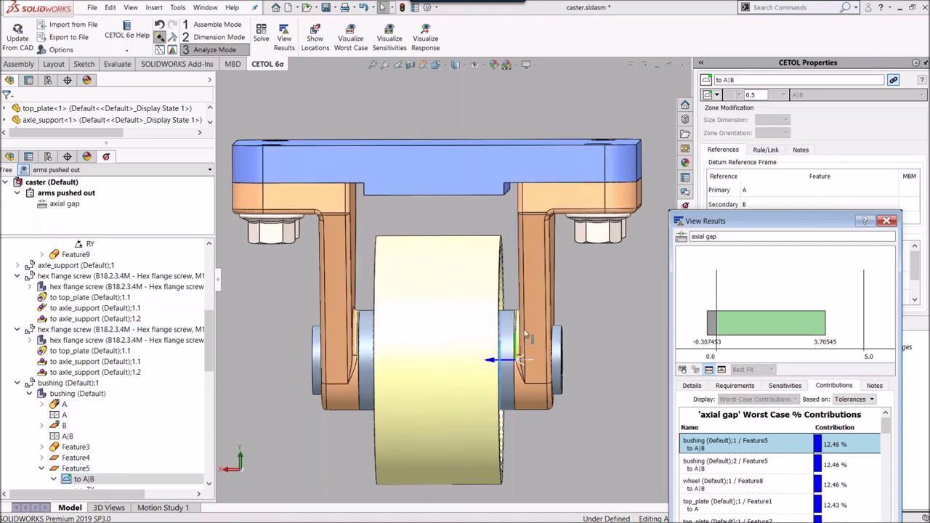
double_click(763, 95)
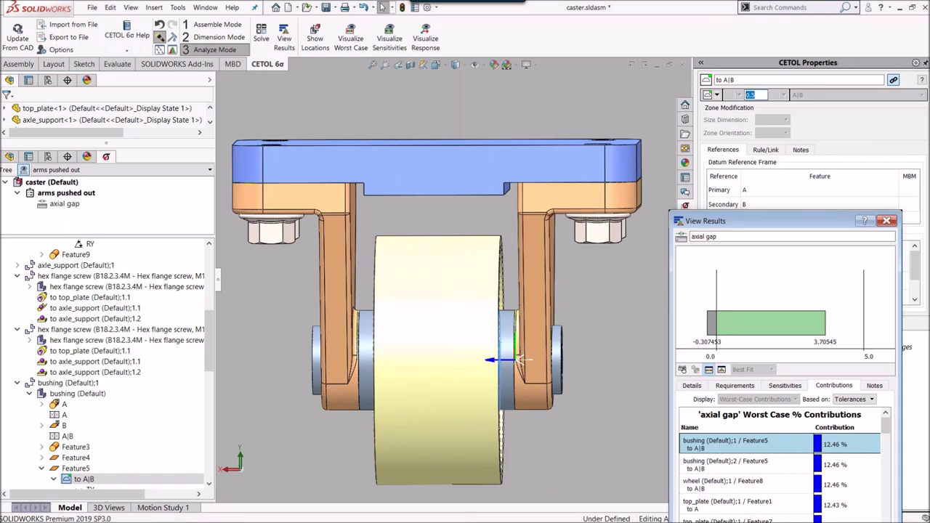
type(".3")
key("Return")
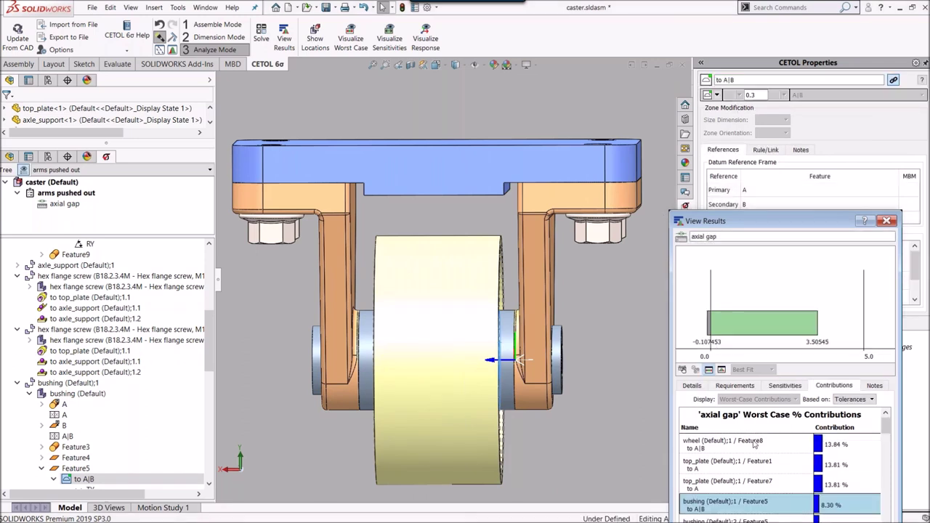
Step: Set the wheel's Feature8 profile tolerance to A|B to 0.3 and return to the front view
left_click(726, 444)
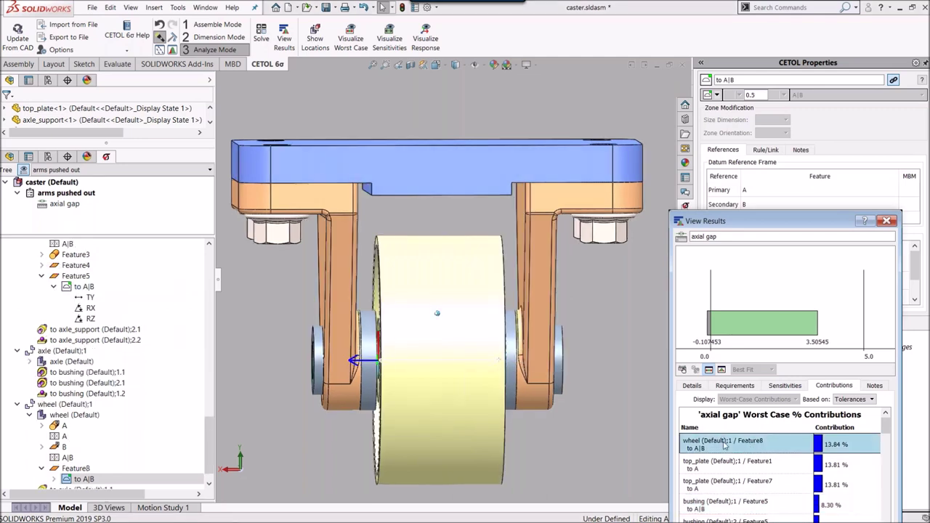
double_click(760, 95)
type(".3")
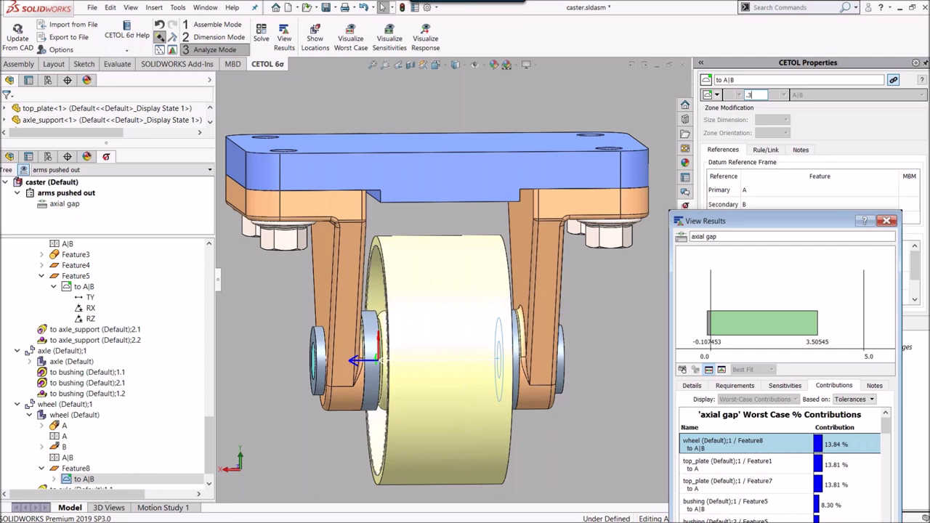
key("Return")
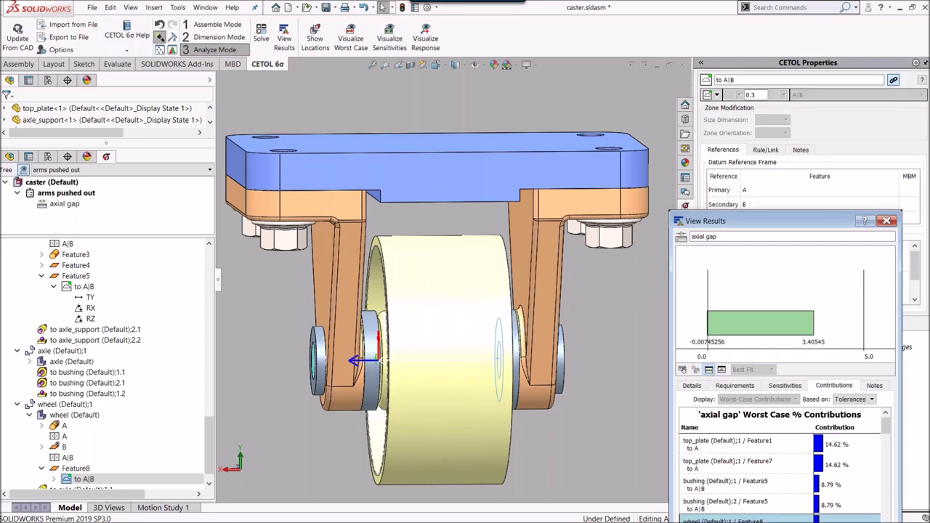
key("ctrl+1")
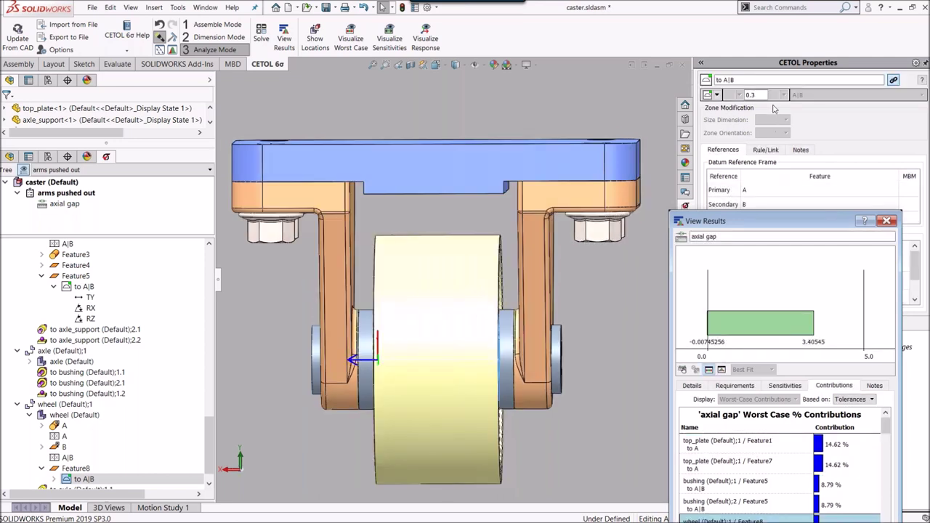
Step: Review the top plate's Feature1 contribution, close the axial gap results, and collapse the top_plate and bushing part branches
left_click(766, 443)
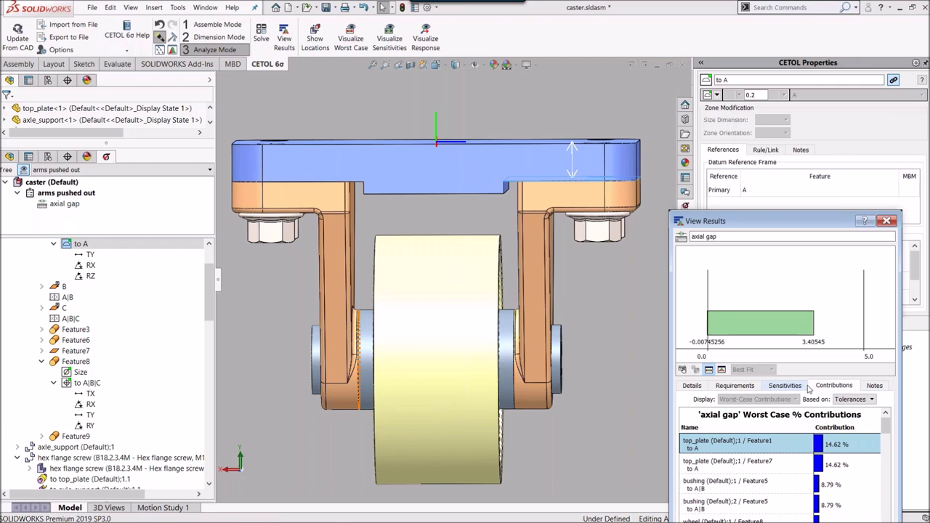
left_click_drag(802, 222, 792, 166)
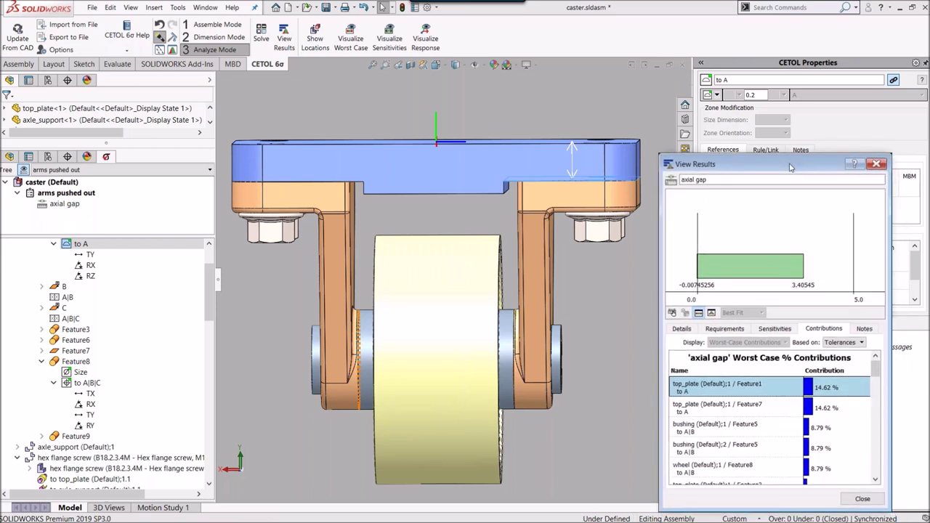
left_click(877, 164)
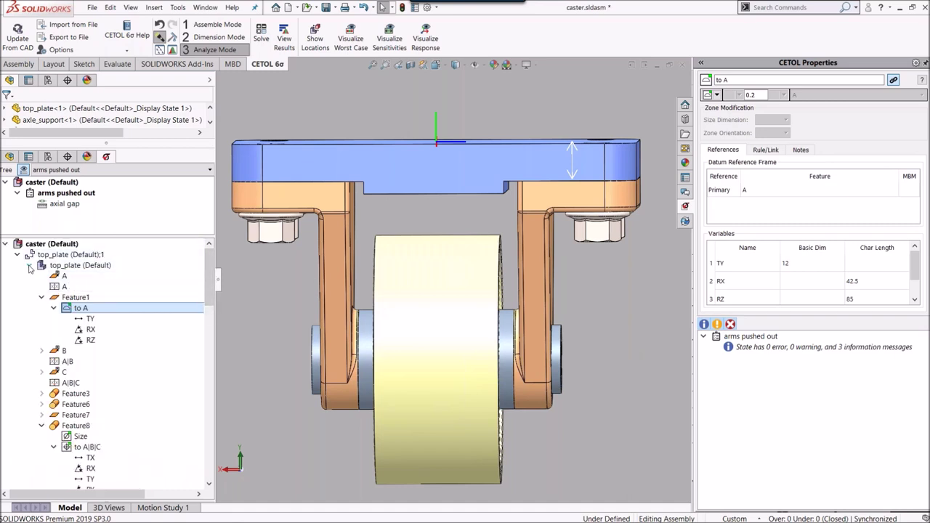
left_click(29, 266)
left_click(29, 405)
left_click(29, 405)
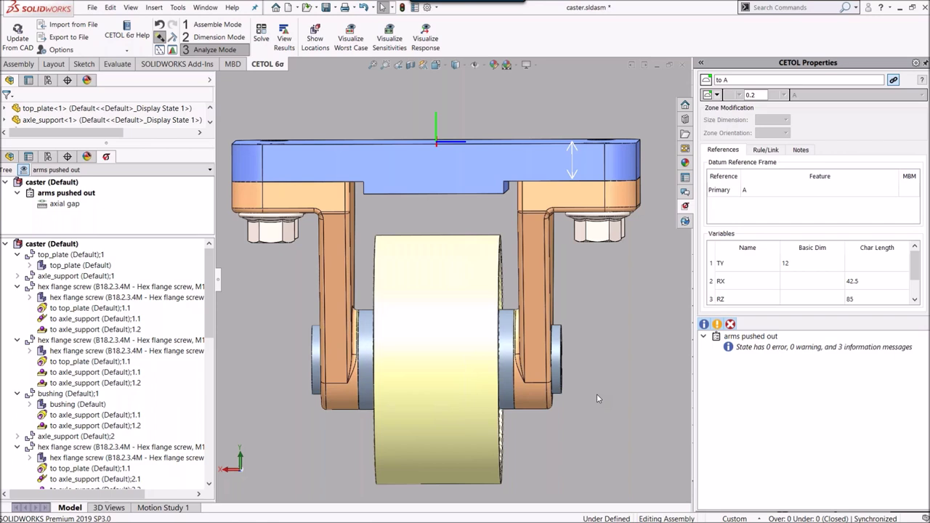
Step: In Assemble Mode, add a linear measurement named height from the top plate's upper face to the wheel's outer cylinder
mouse_move(596, 520)
middle_click_drag(600, 428, 639, 299)
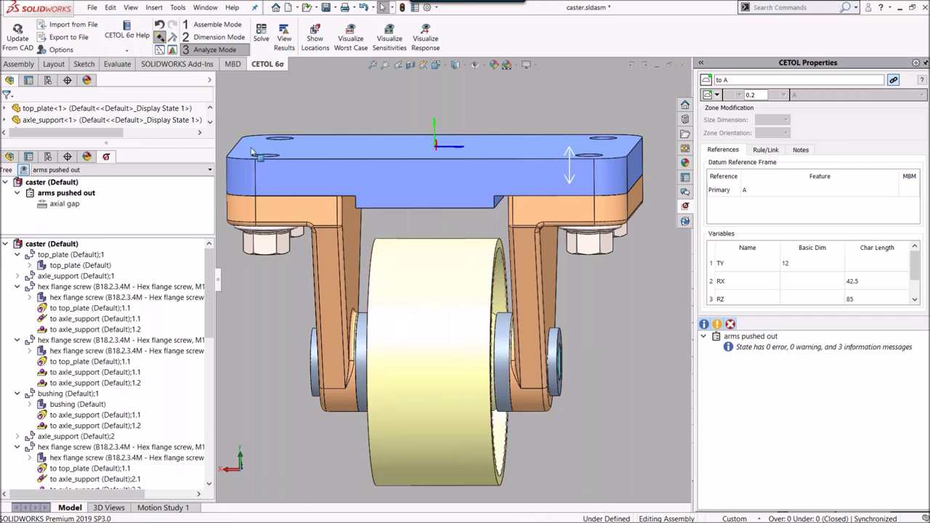
left_click(230, 27)
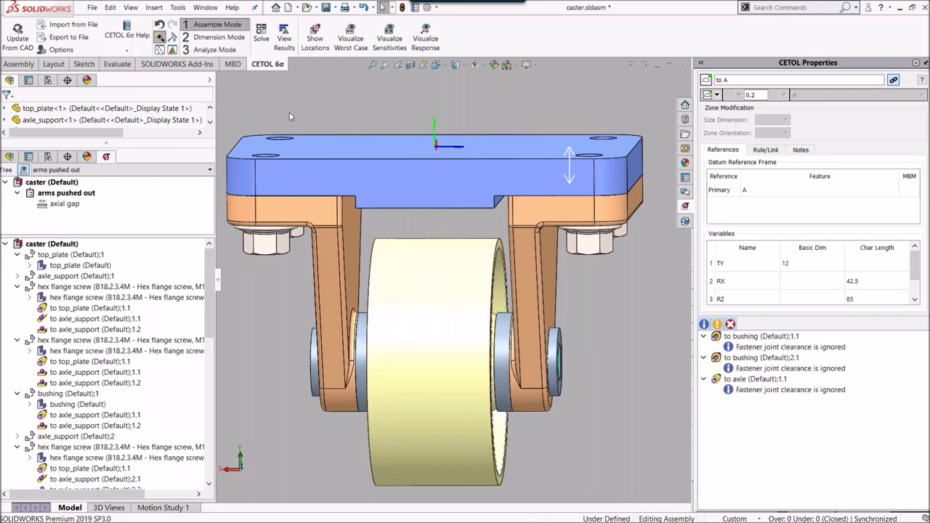
left_click(294, 37)
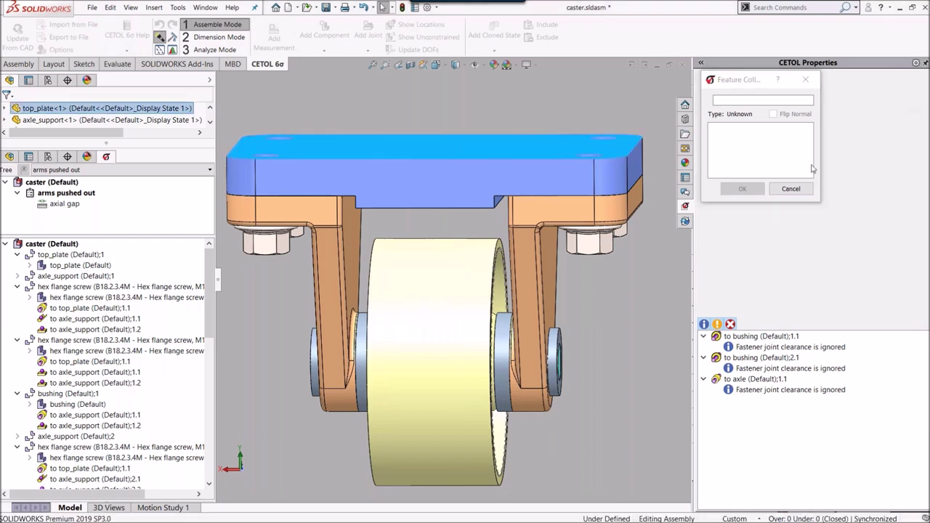
left_click(590, 129)
left_click(742, 188)
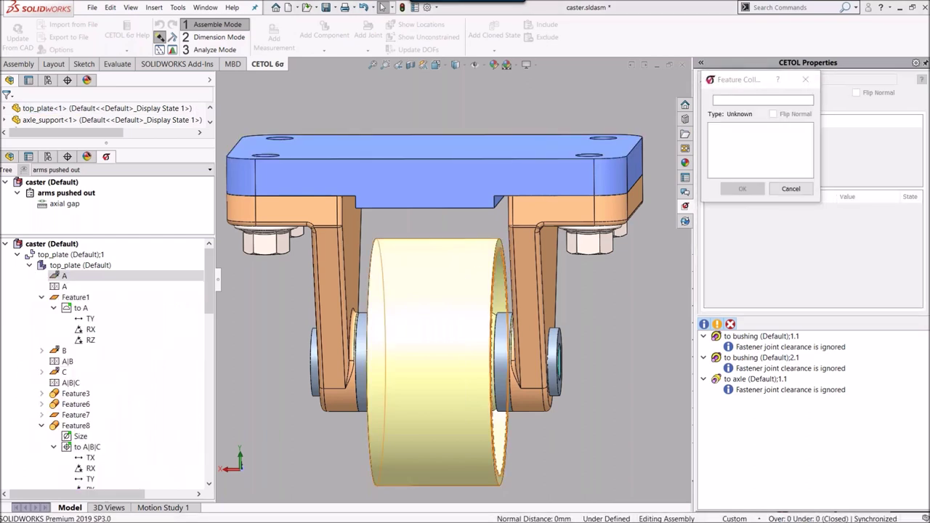
left_click(461, 282)
left_click(741, 188)
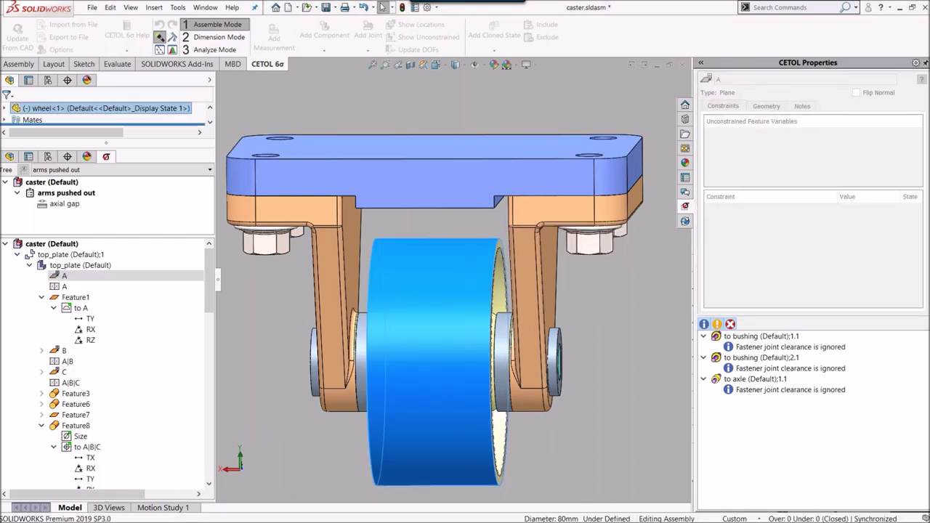
double_click(756, 96)
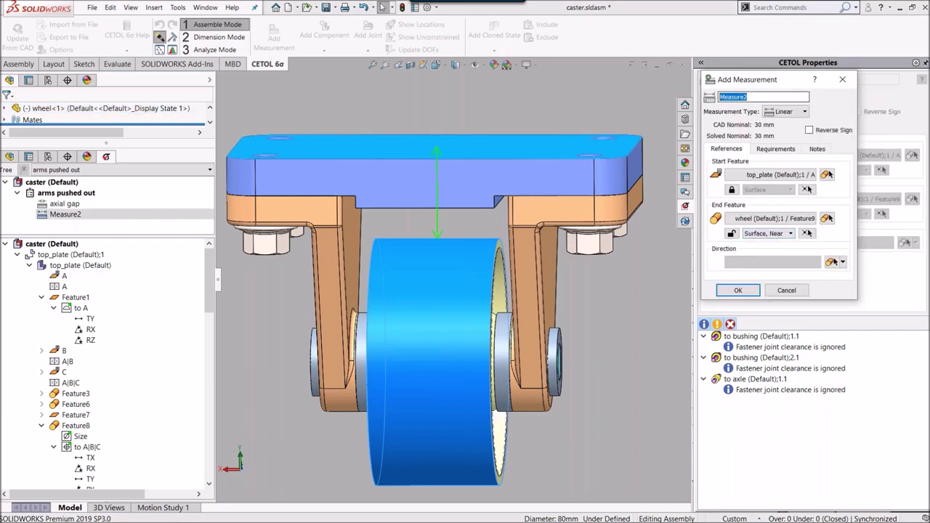
type("height")
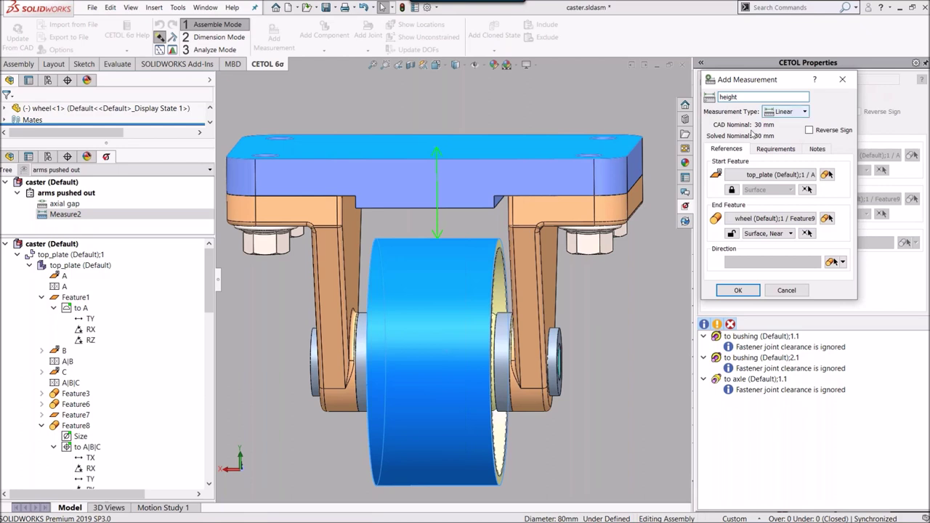
Step: Set the height measurement's end feature reference to Surface, Far on the wheel
left_click(652, 319)
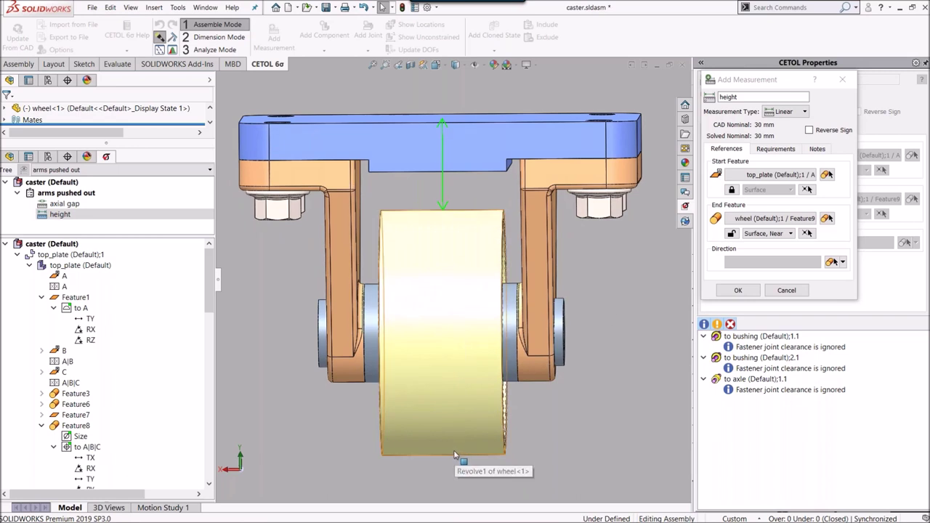
left_click(793, 237)
left_click(788, 257)
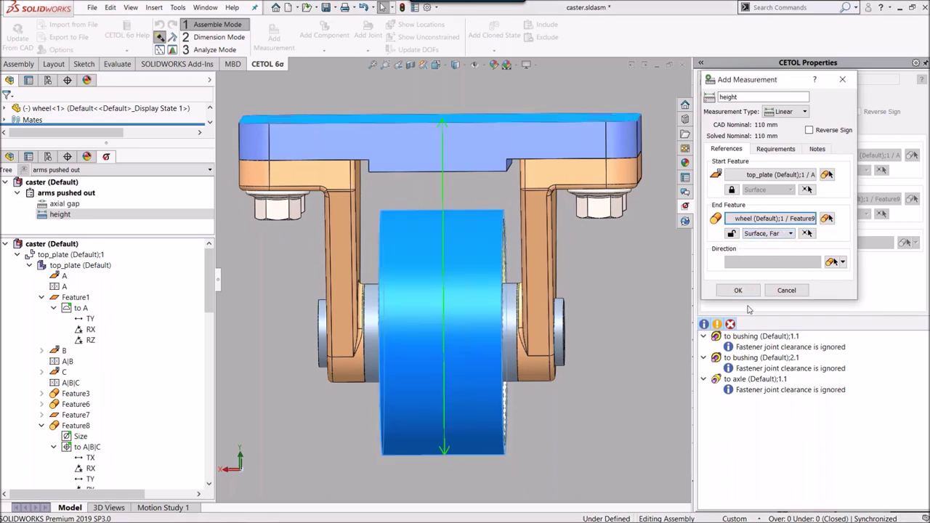
Step: Give the height measurement a symmetric requirement of 110 ± 0.5 with precision 2 and accept it
left_click(774, 149)
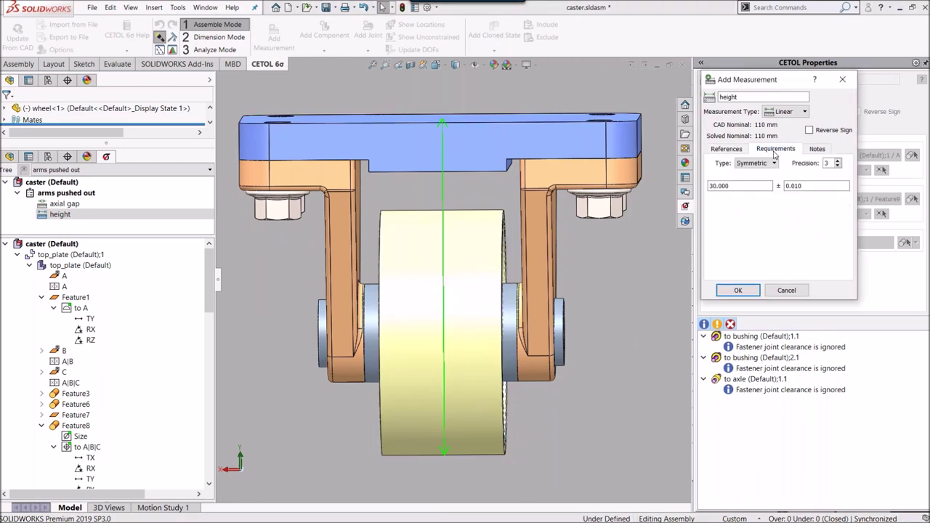
double_click(746, 186)
type("110")
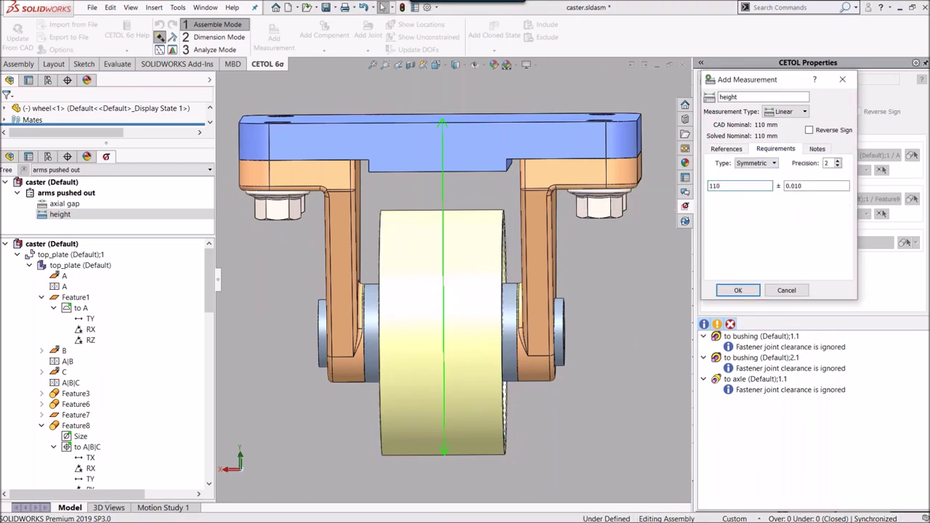
key("Tab")
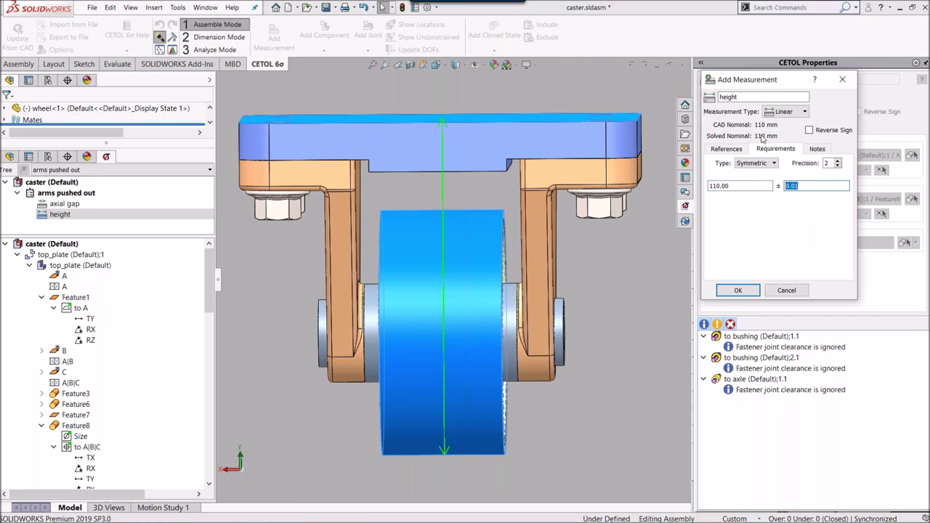
type(".5")
left_click(738, 290)
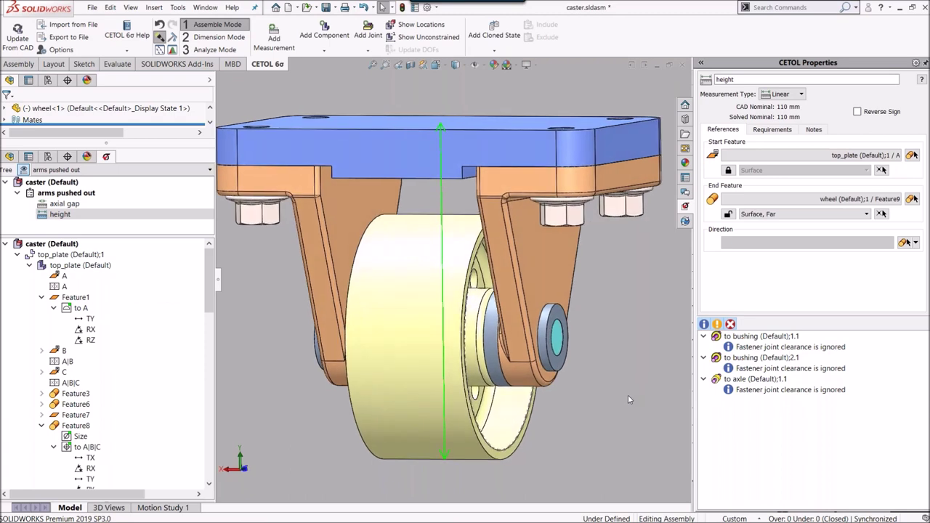
Step: Inspect the constraints of the top plate's Feature1 in Dimension Mode and collapse the top_plate branch
left_click(30, 265)
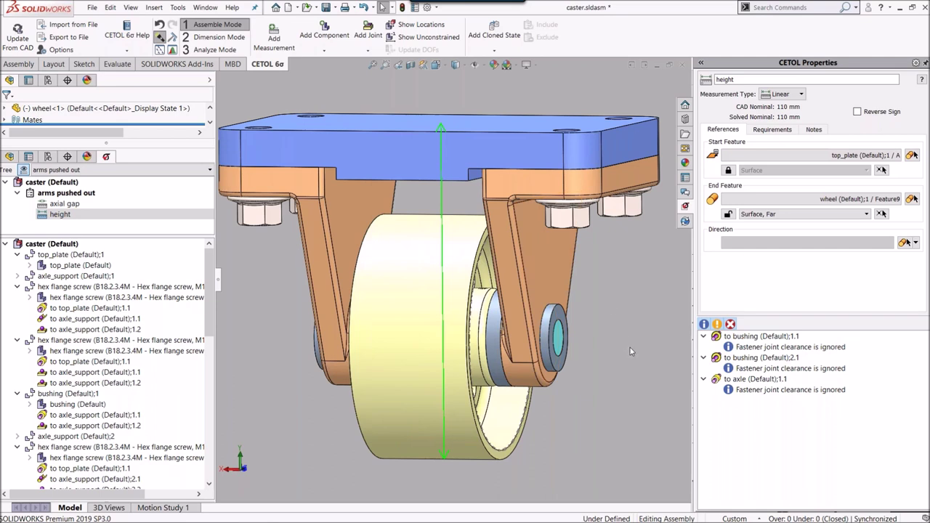
left_click(234, 38)
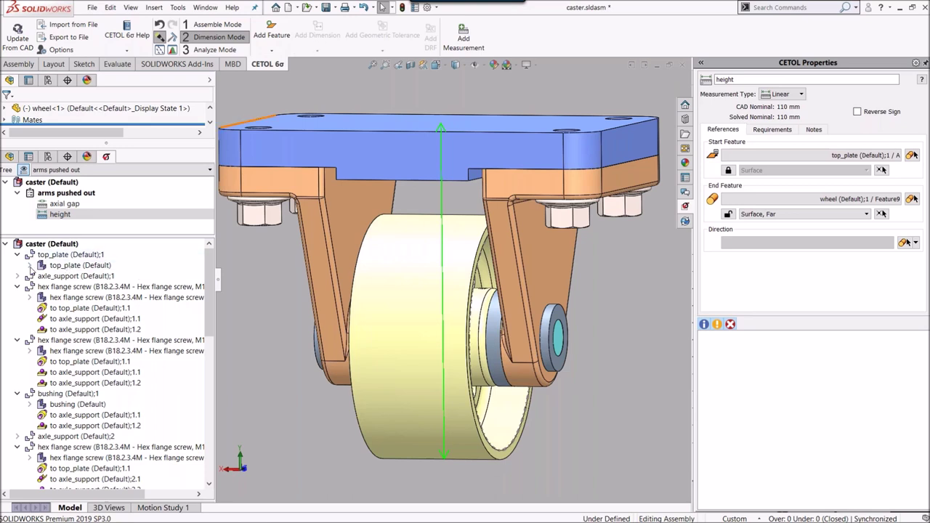
left_click(30, 266)
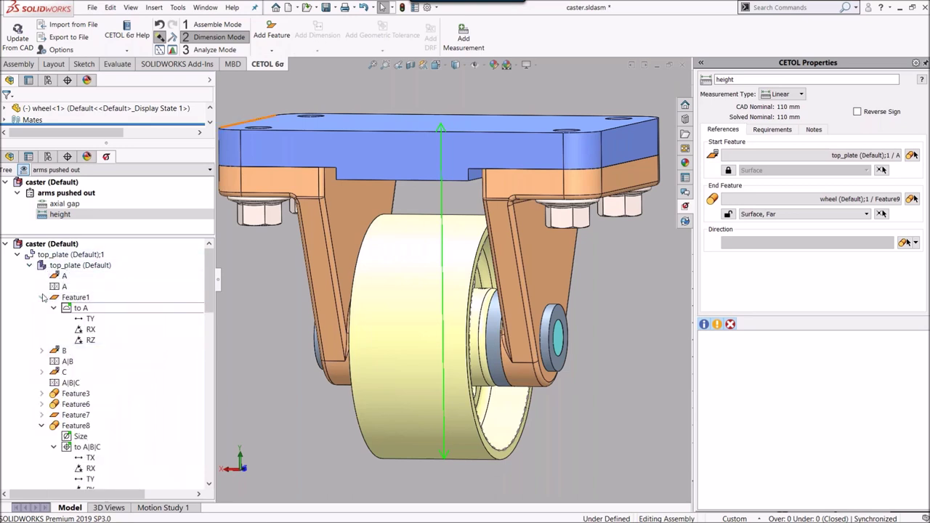
left_click(73, 298)
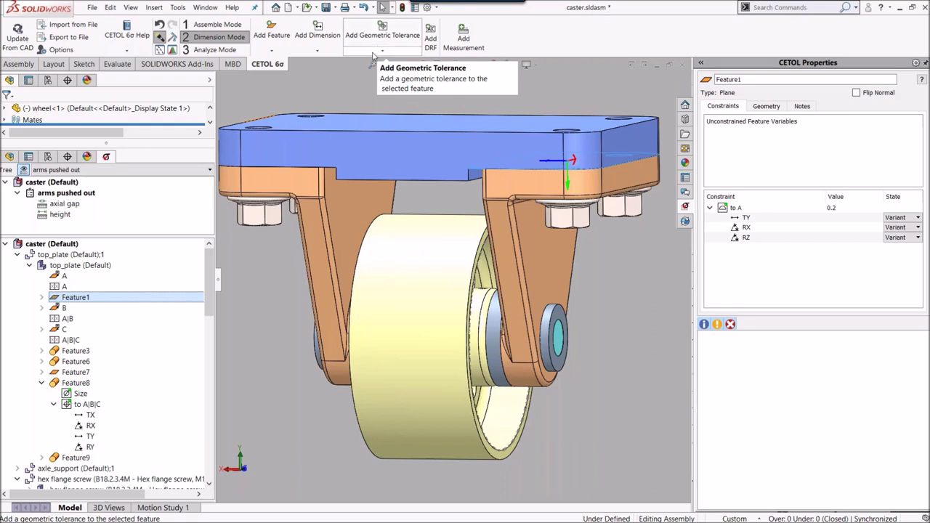
left_click(29, 266)
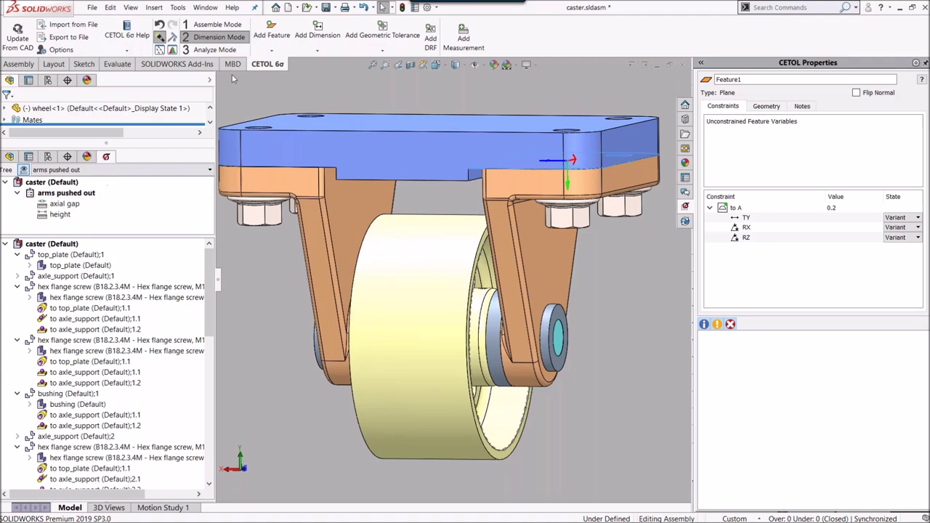
Step: In Assemble Mode, orient the axle's to bushing;1.1 joint normal to the top plate's upper face and set its bias to Tangent, +Y
left_click(212, 24)
left_click(771, 337)
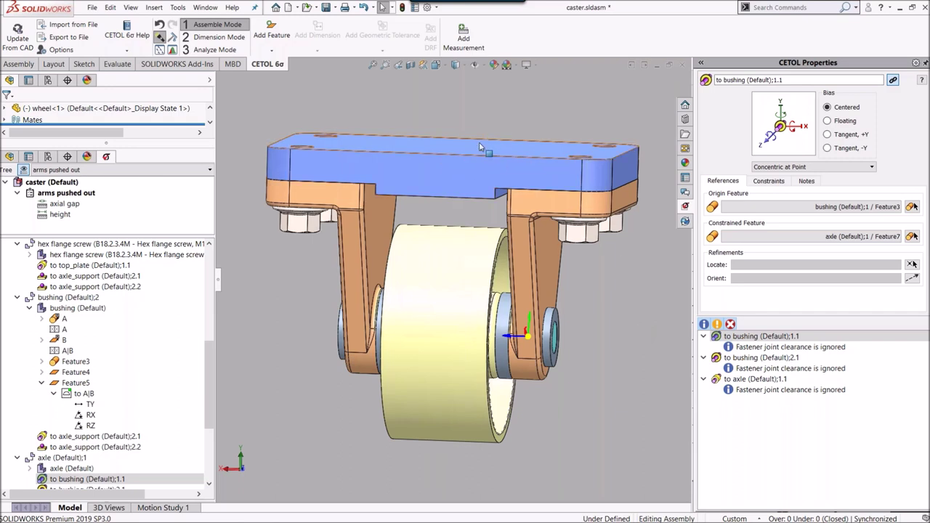
middle_click_drag(585, 279, 575, 311)
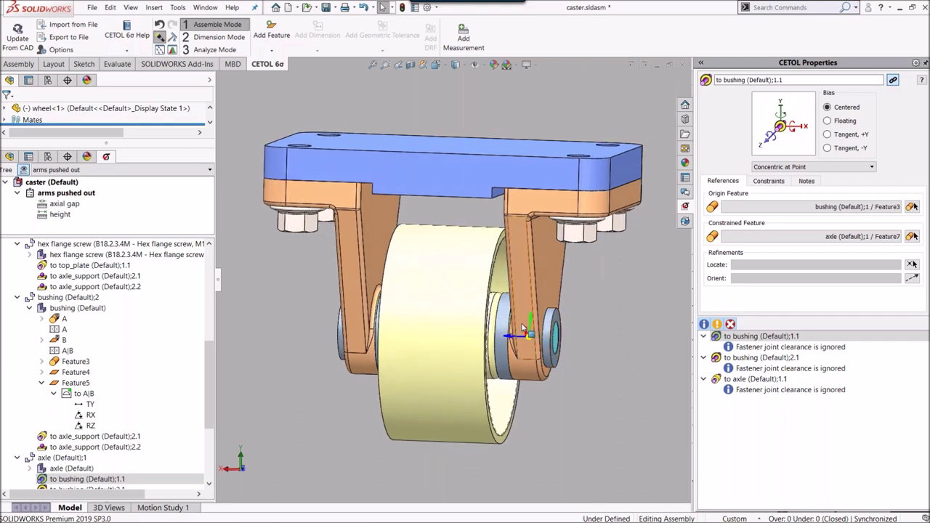
middle_click_drag(620, 393, 635, 342)
scroll(551, 340, "down", 2)
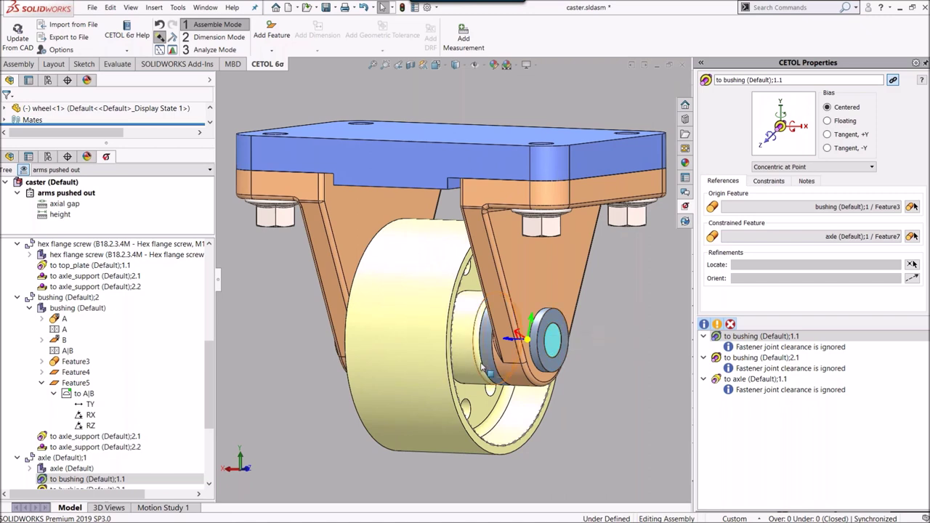
middle_click_drag(487, 374, 502, 360)
scroll(501, 360, "up", 2)
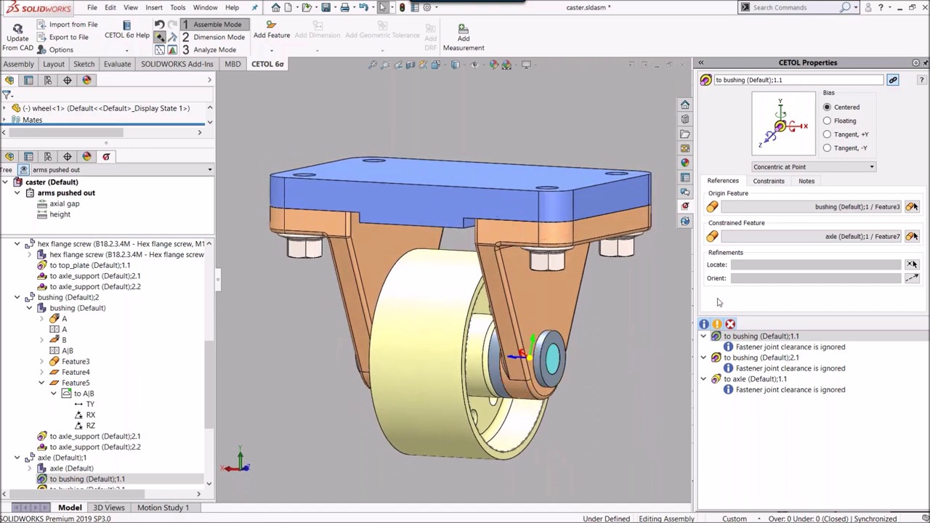
left_click(912, 278)
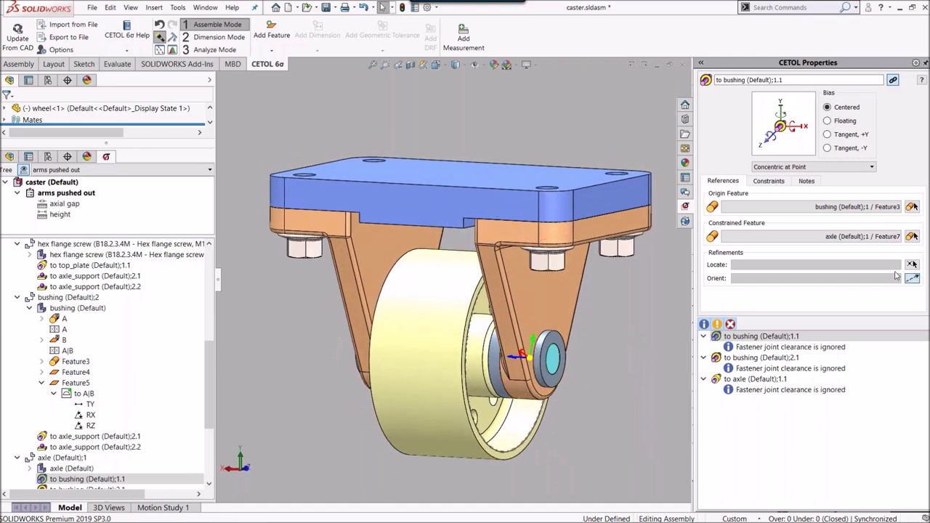
left_click(580, 183)
left_click(800, 161)
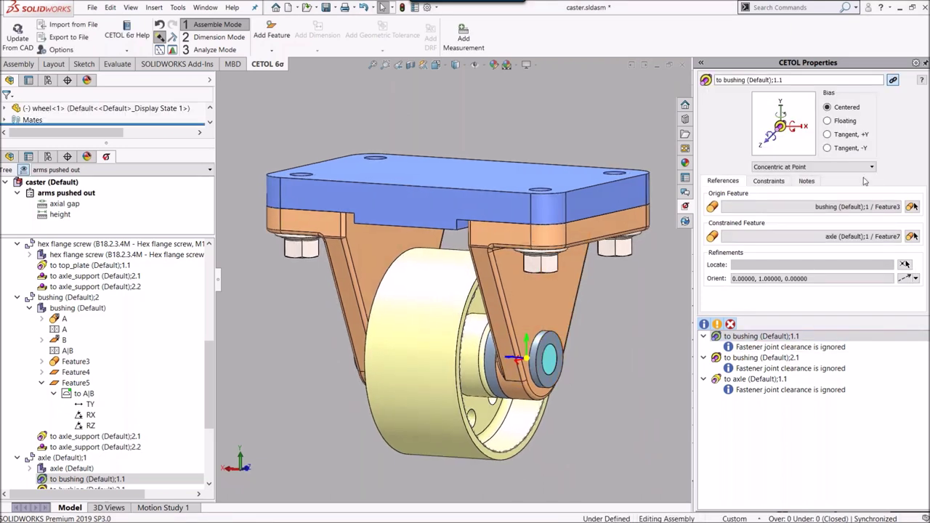
left_click(840, 136)
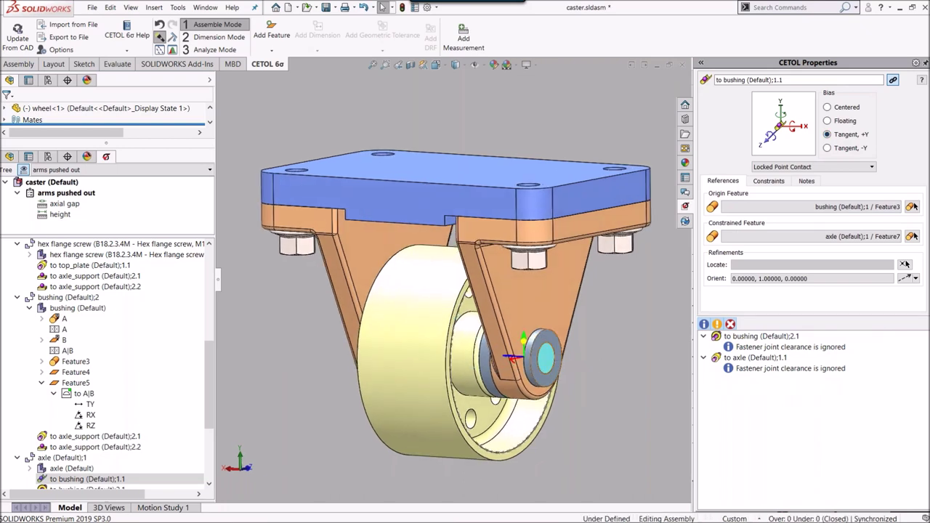
Step: Orient the axle's to bushing;2.1 joint normal to the top plate's upper face and set its bias to Tangent, +Y
middle_click_drag(547, 349, 745, 298)
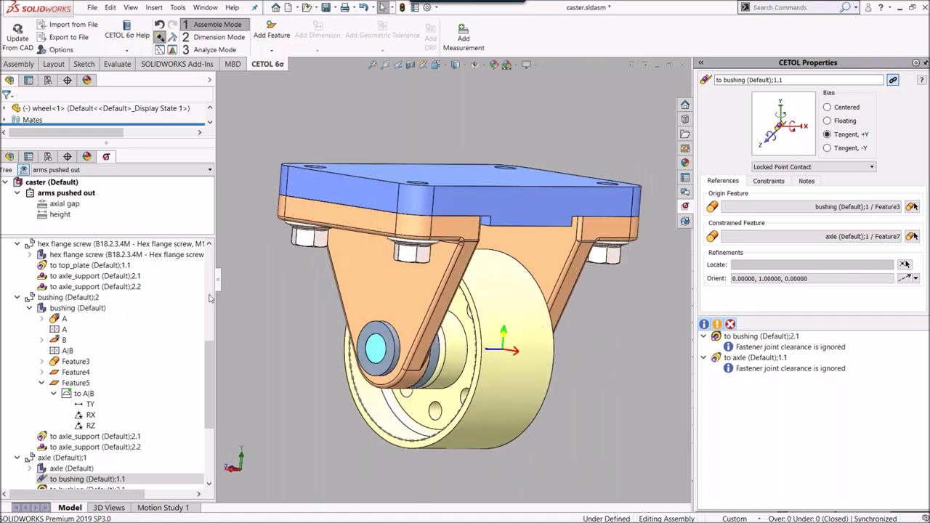
left_click(763, 336)
left_click(911, 279)
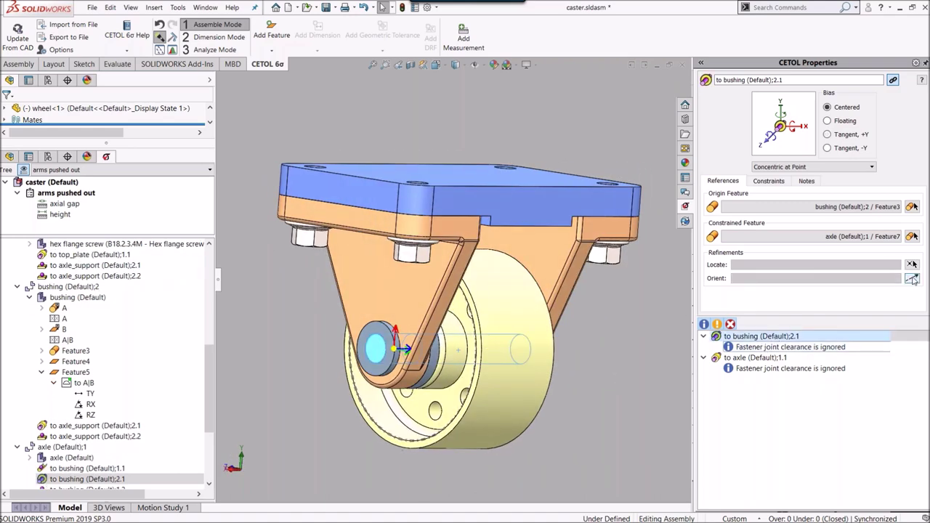
left_click(499, 170)
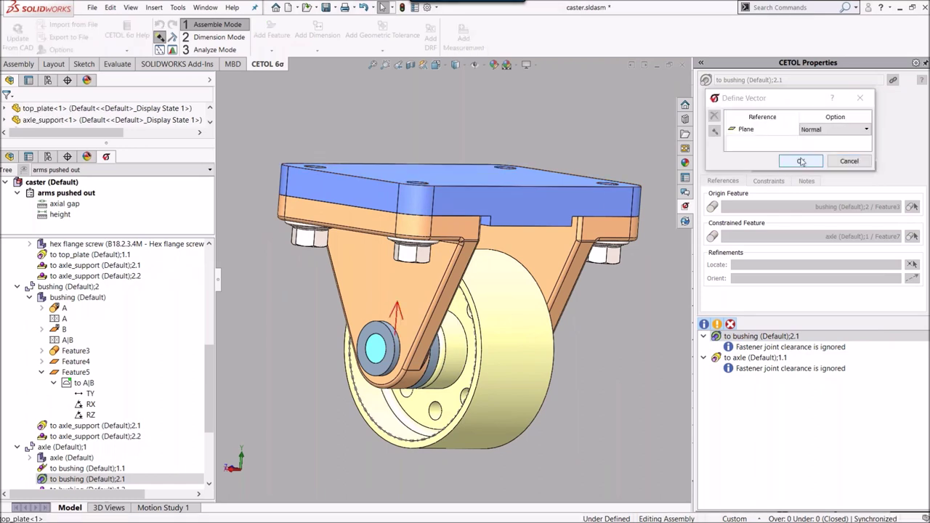
left_click(801, 161)
left_click(827, 134)
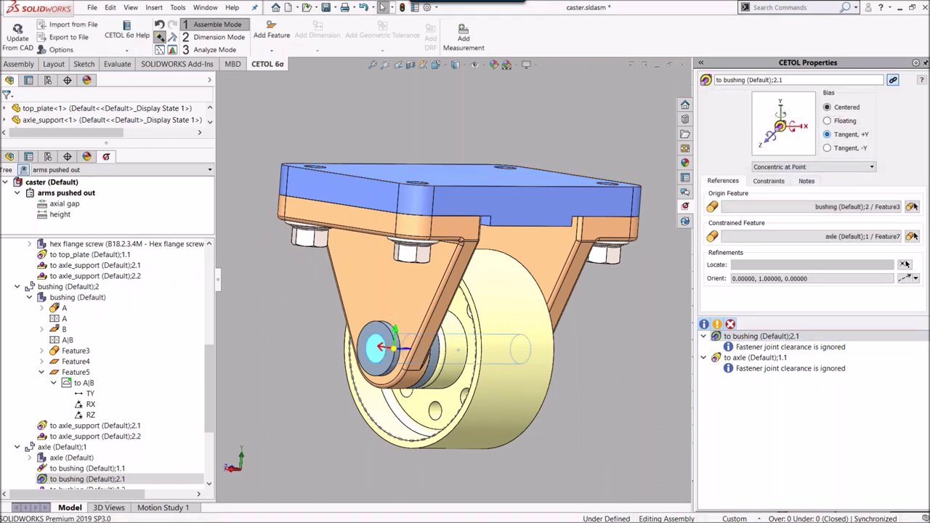
Step: Orient the wheel's to axle;1.1 joint normal to the top plate face, set its bias to Tangent, -Y, and select the height measurement
left_click(755, 336)
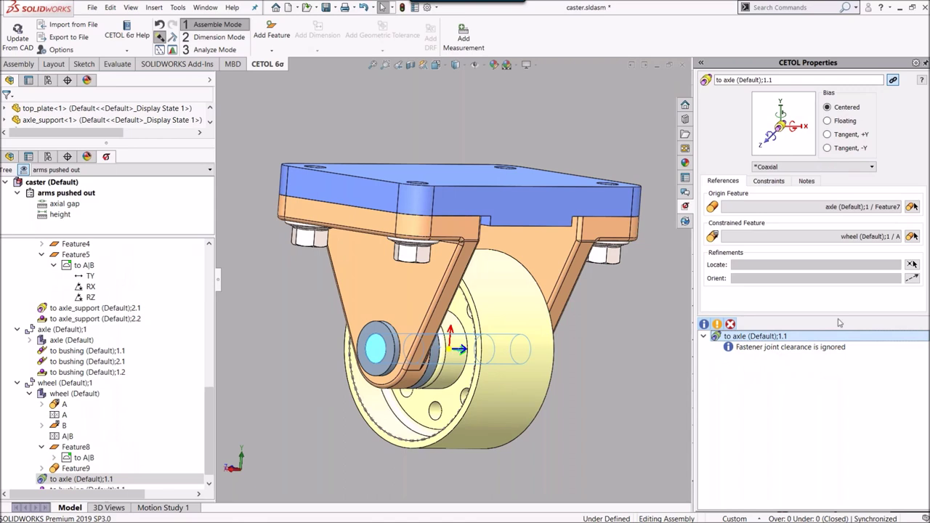
left_click(912, 279)
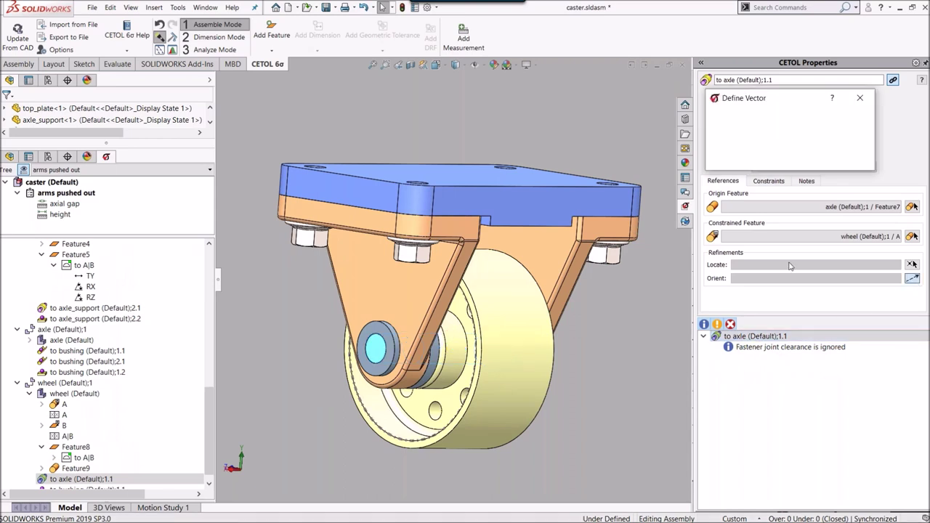
left_click(494, 181)
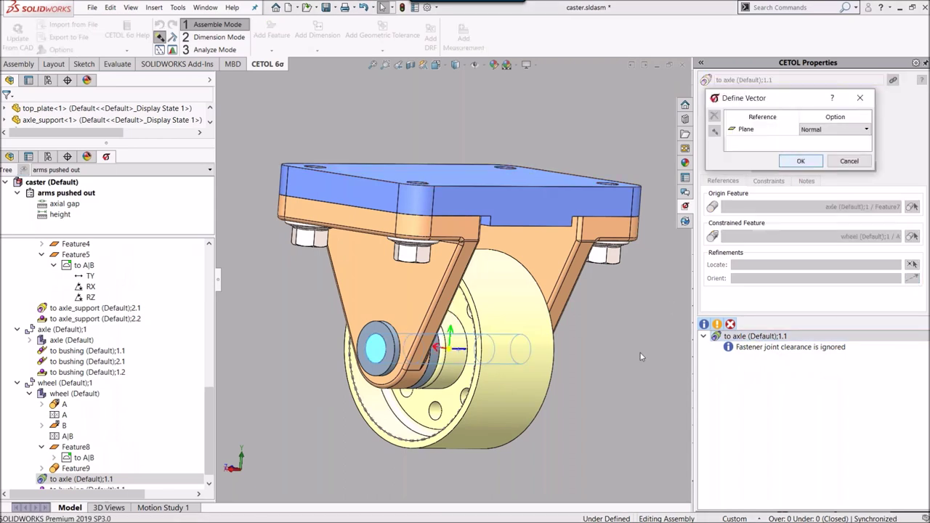
left_click(800, 162)
middle_click_drag(619, 383, 508, 378)
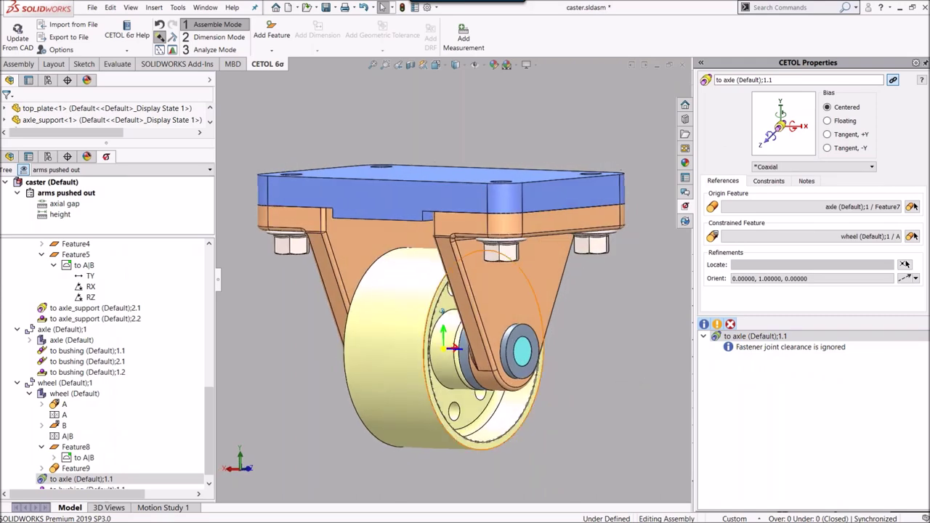
scroll(450, 374, "down", 3)
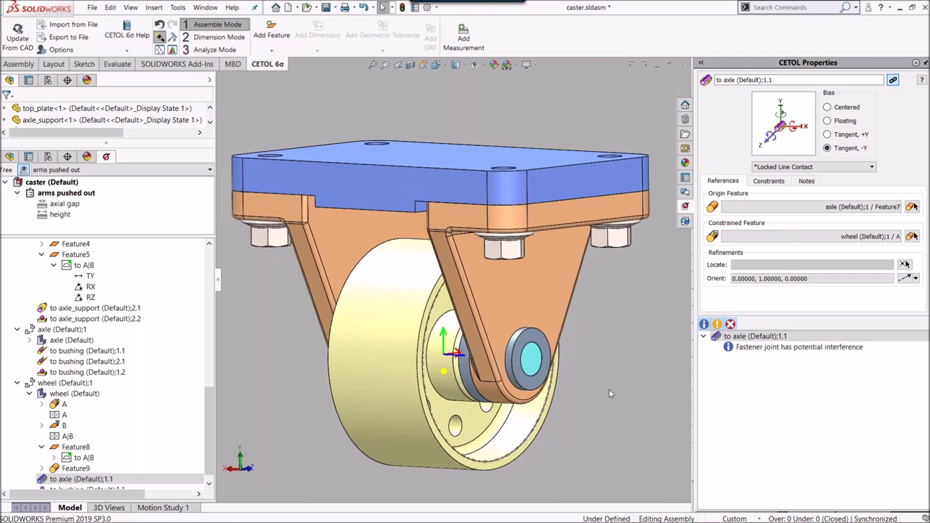
left_click(76, 213)
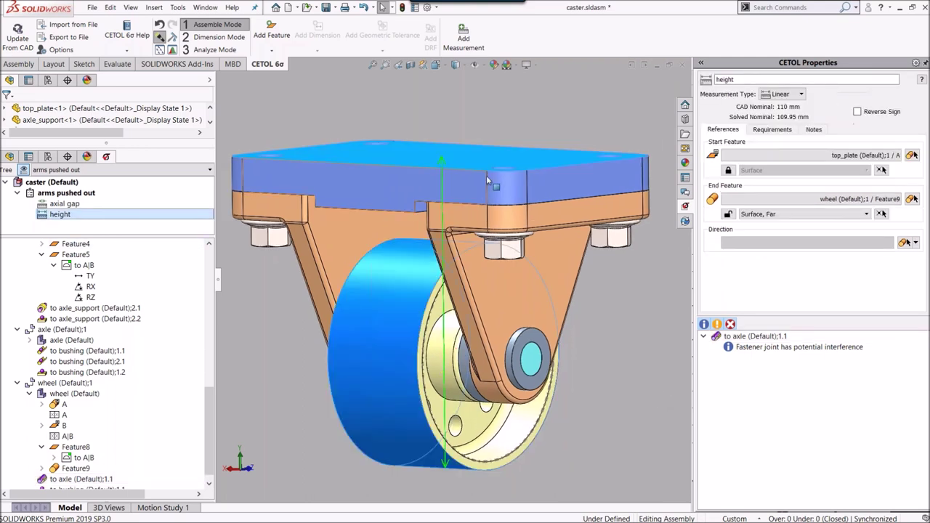
Step: Show the part locations defined by the tolerance model, and examine the height measurement and the wheel's to axle;1.1 interference message
middle_click_drag(544, 128, 489, 352)
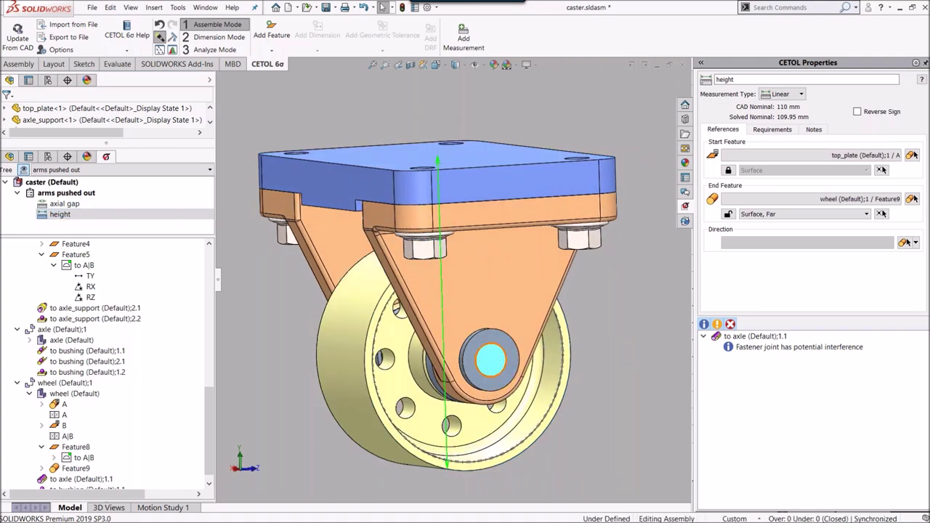
left_click(360, 112)
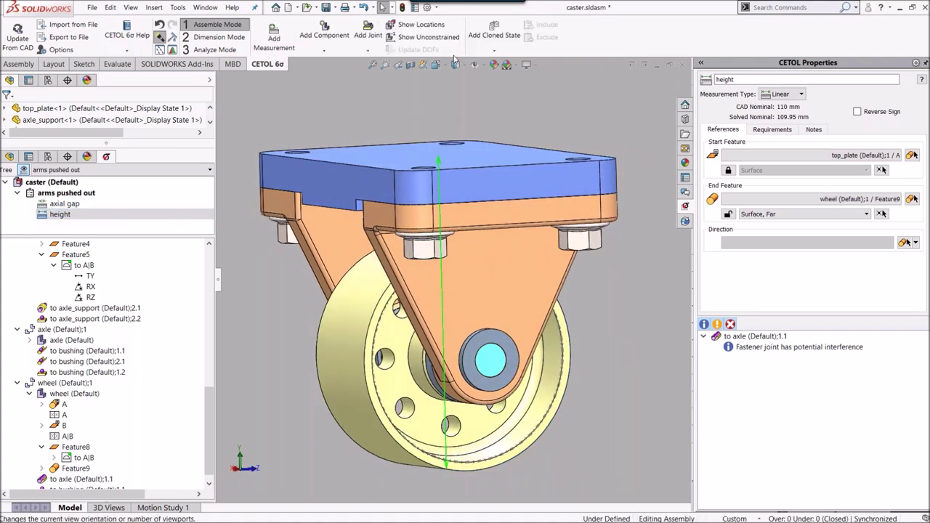
left_click(431, 29)
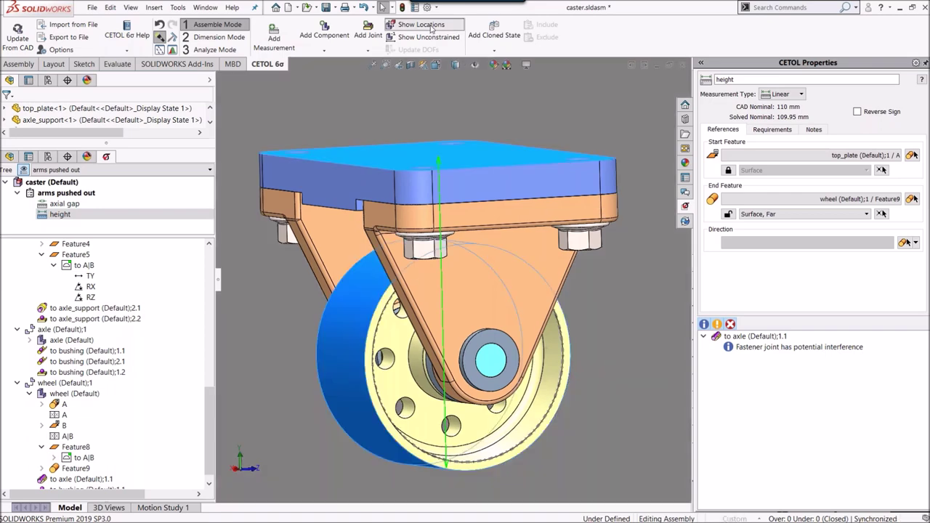
left_click(814, 133)
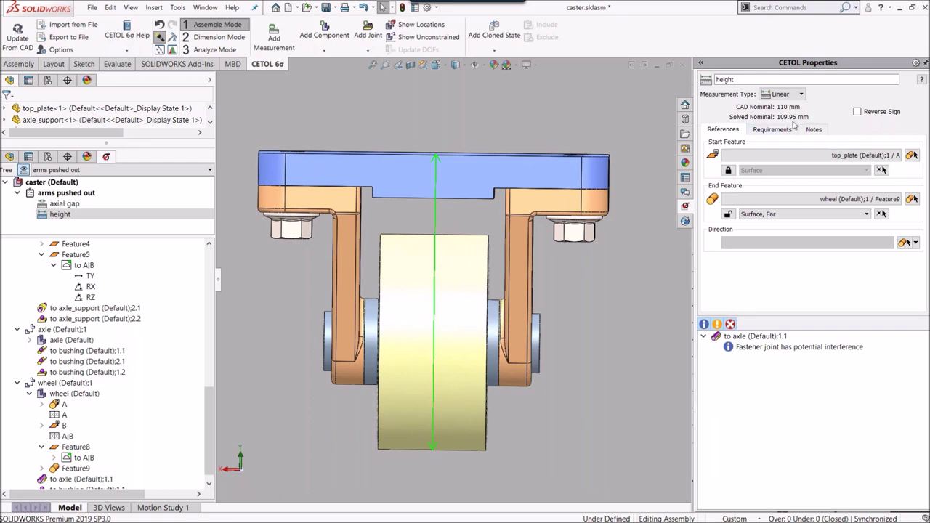
middle_click_drag(550, 341, 563, 343)
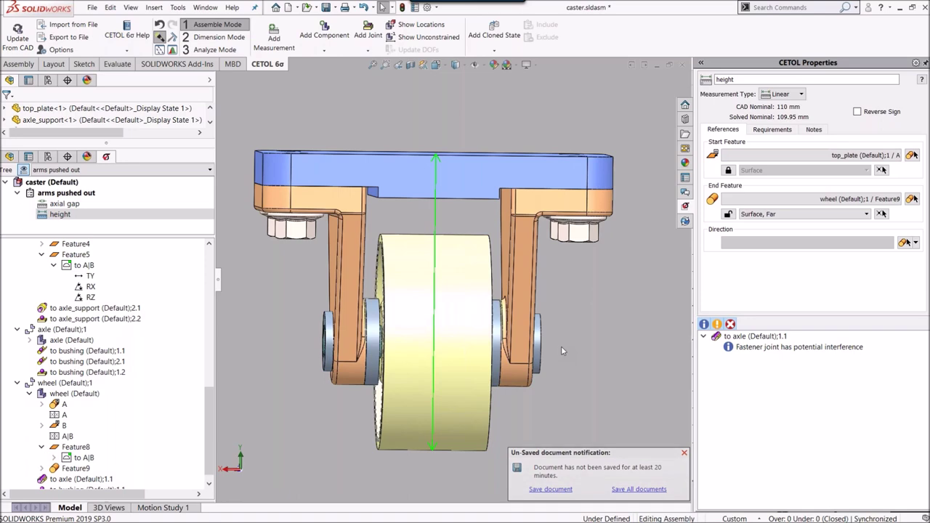
left_click(755, 335)
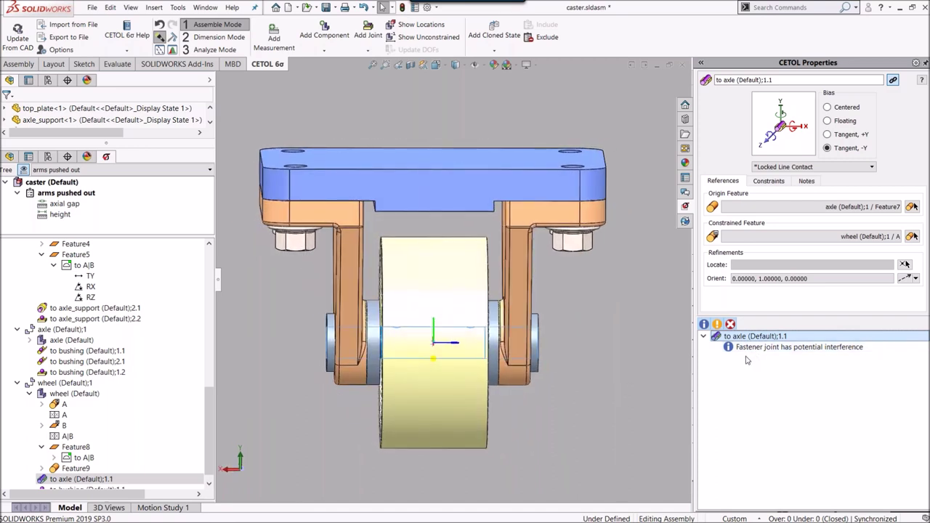
Step: Solve the height measurement with the 1st-Order Approximation and a Tolerance Midpoint expansion point
left_click(113, 213)
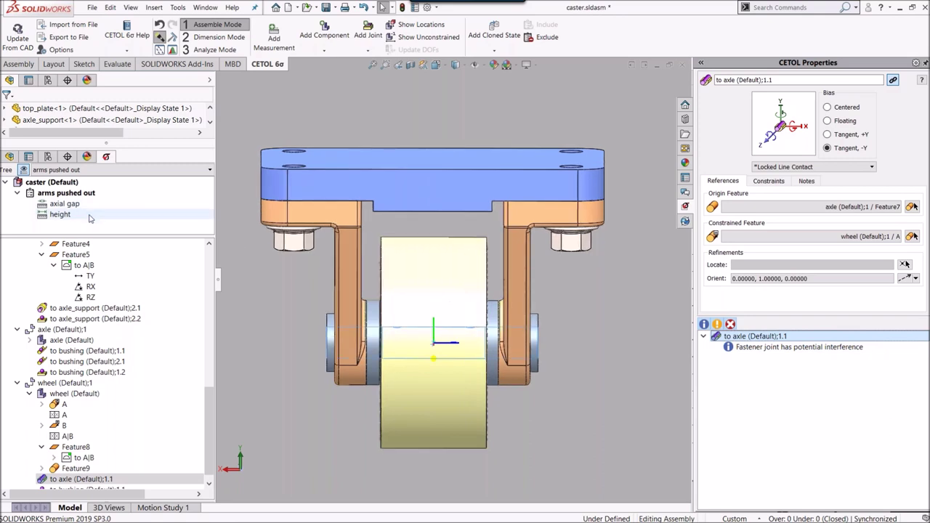
right_click(129, 215)
left_click(153, 222)
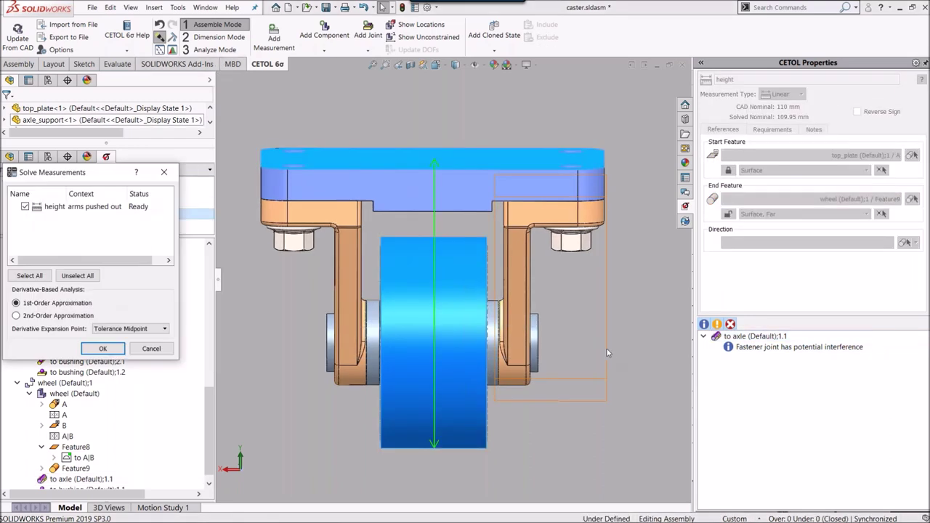
left_click(104, 349)
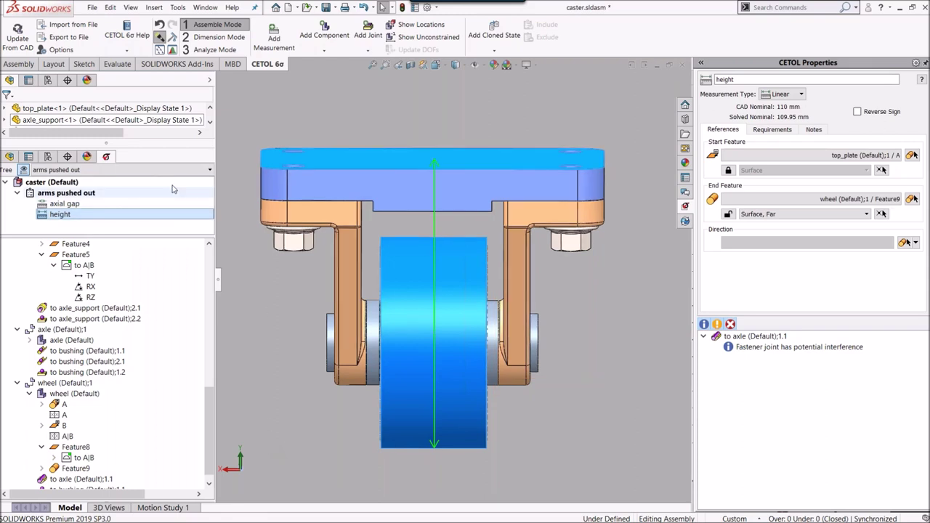
Step: In Analyze Mode, view the height measurement's results and display its statistical distribution and quality metrics
left_click(244, 51)
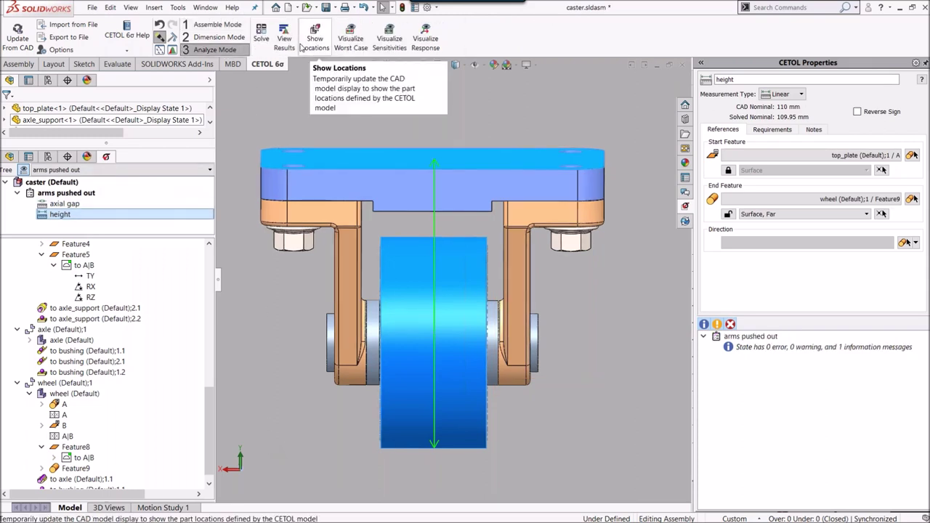
left_click(285, 40)
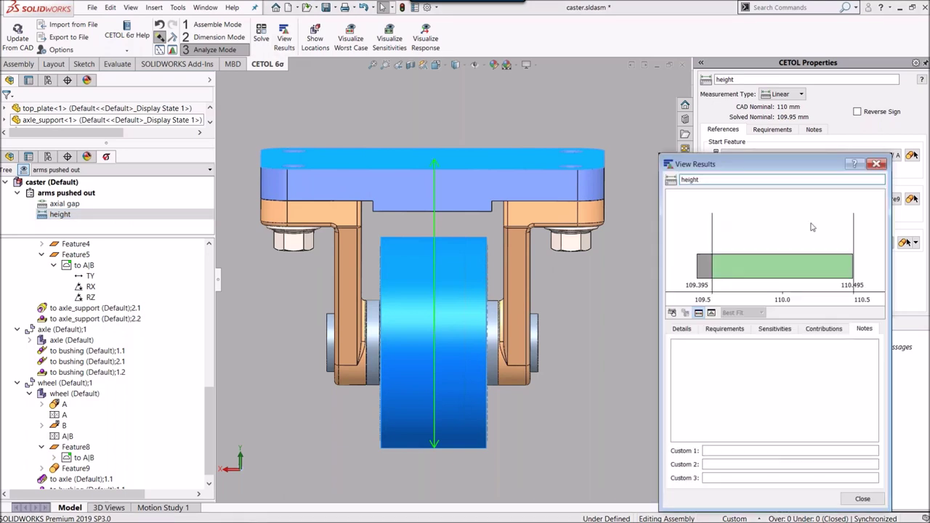
left_click(712, 313)
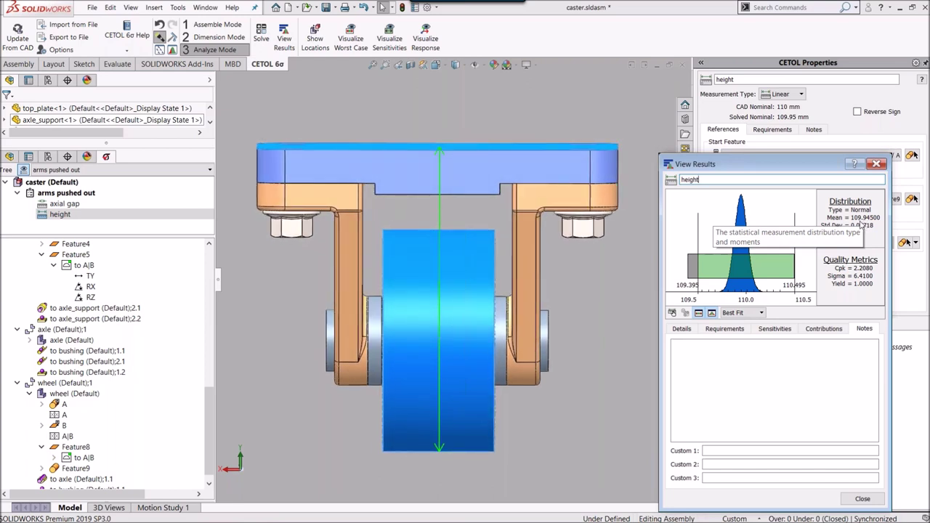
Step: Examine the height measurement's linear sensitivities for wheel Feature9 and axle Feature7, and close the results
left_click(776, 336)
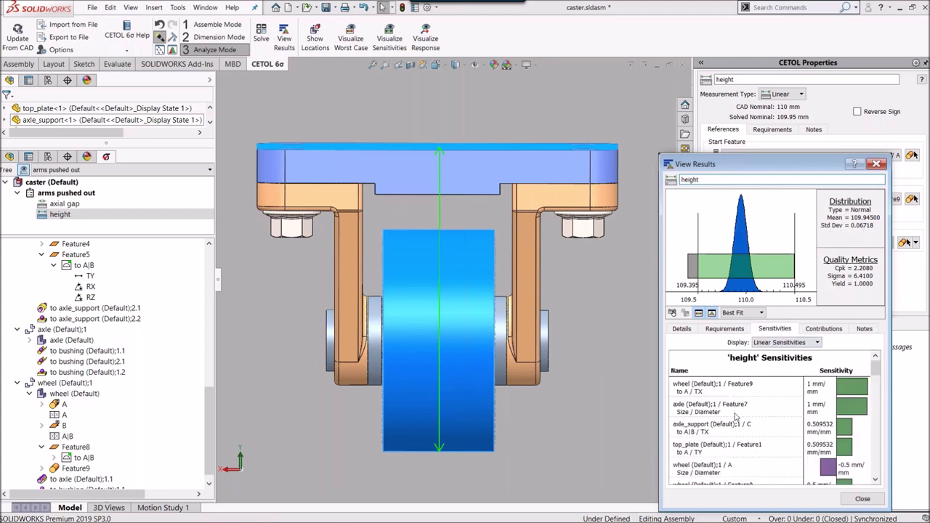
left_click(736, 391)
left_click(736, 407)
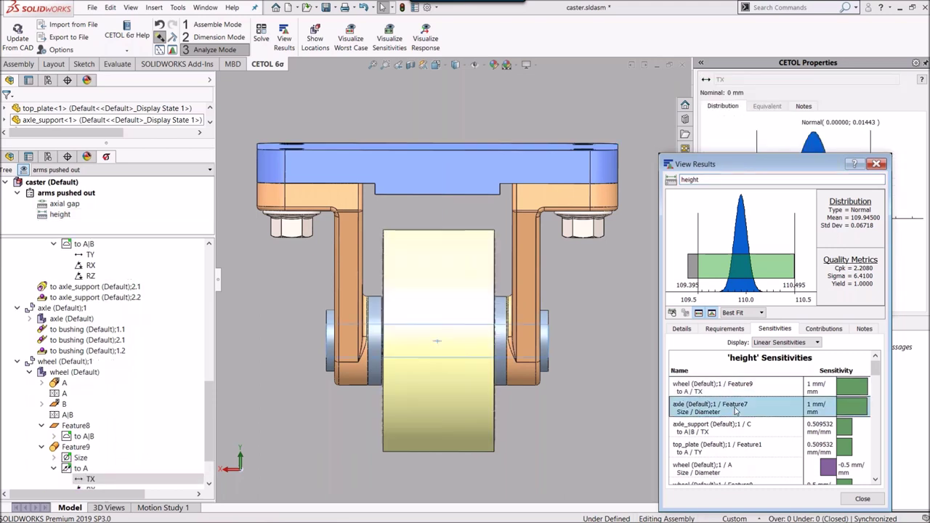
key("Down")
key("Up")
key("Up")
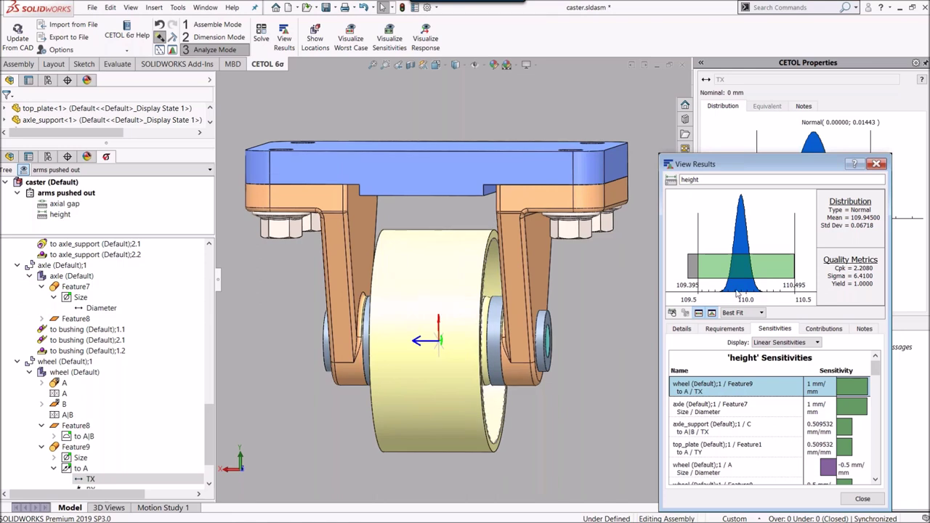
left_click_drag(157, 236, 156, 250)
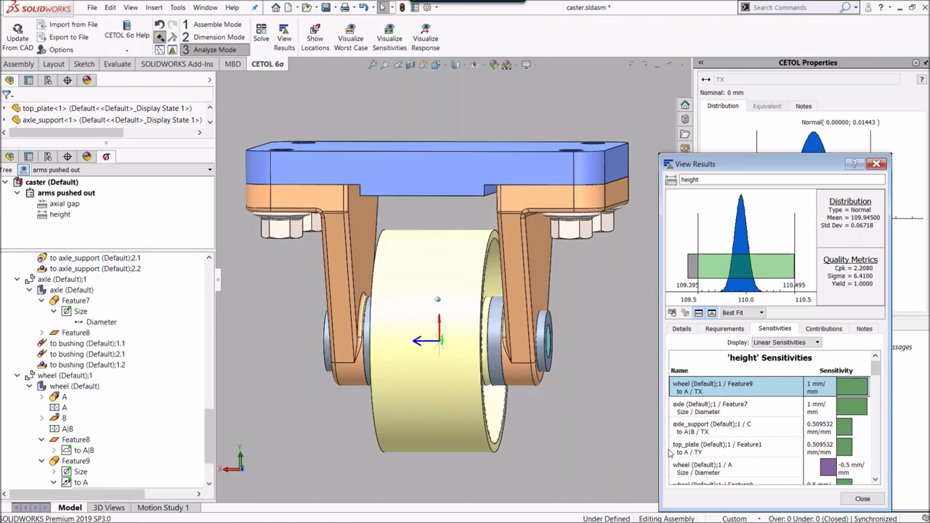
left_click(863, 500)
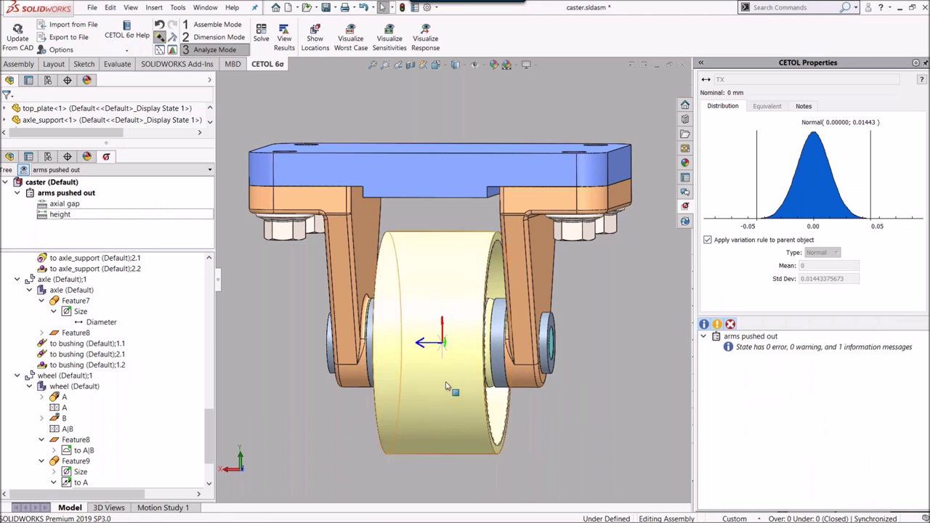
key("ctrl+7")
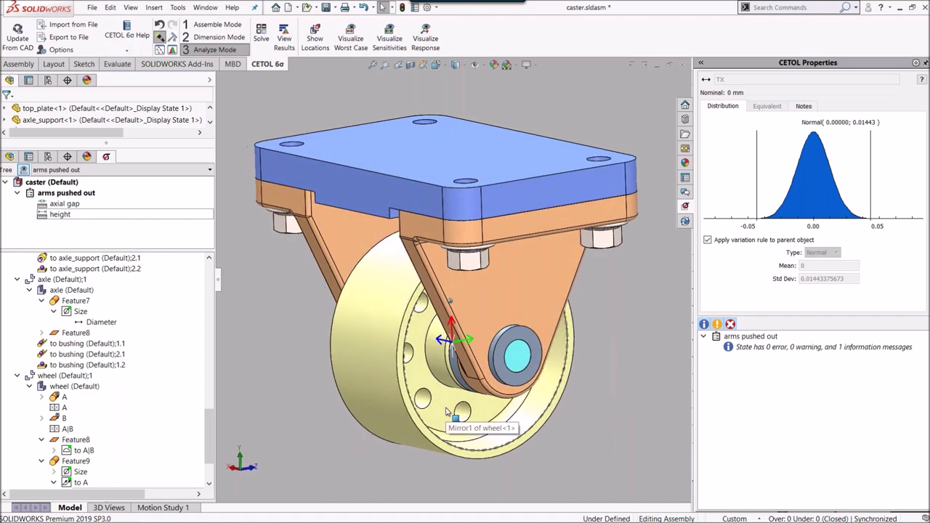
key("Down")
key("shift+Left")
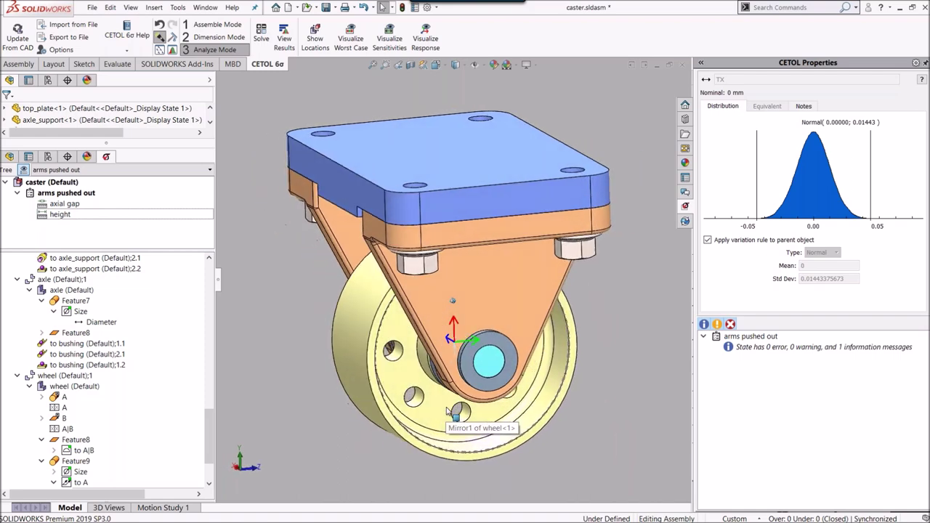
key("Up")
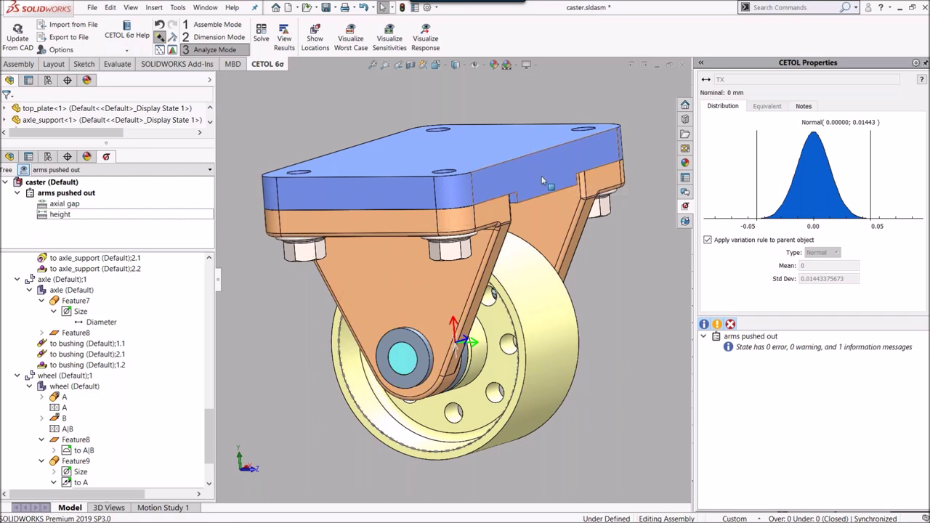
key("shift+Right")
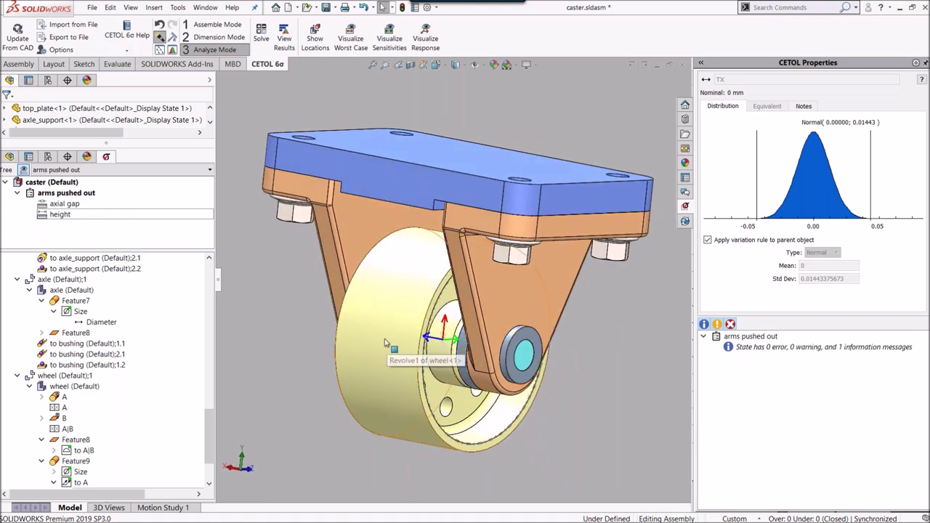
key("shift+Right")
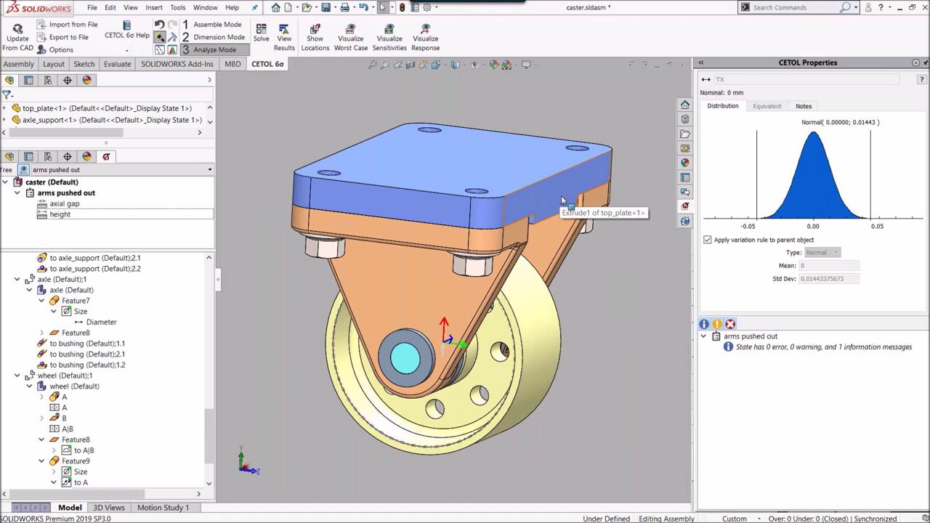
key("shift+Left")
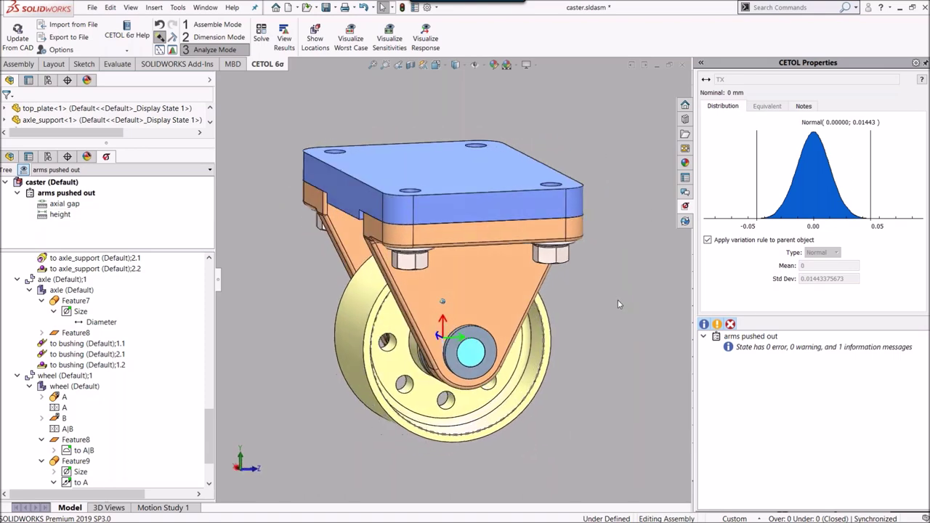
Step: Select the arms pushed out state and collapse the axle_support;1 branch of the caster model
left_click(76, 193)
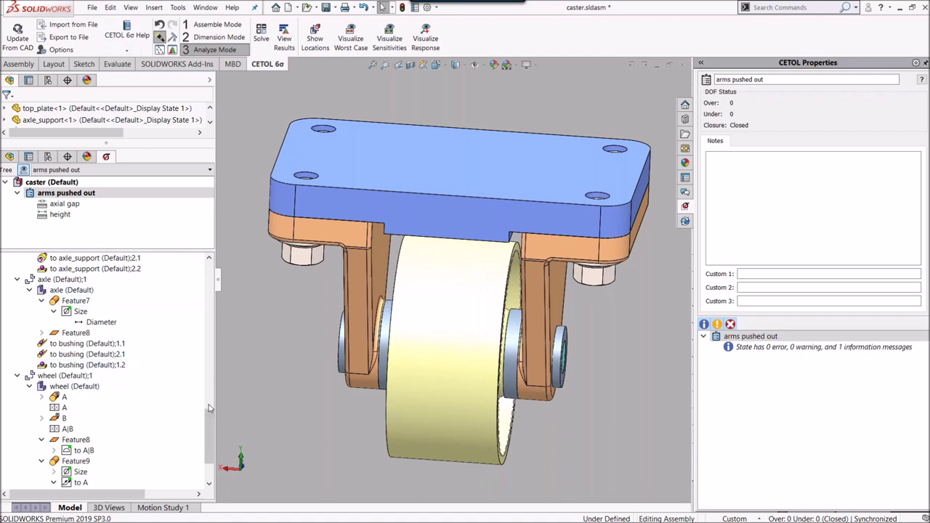
left_click_drag(209, 436, 201, 279)
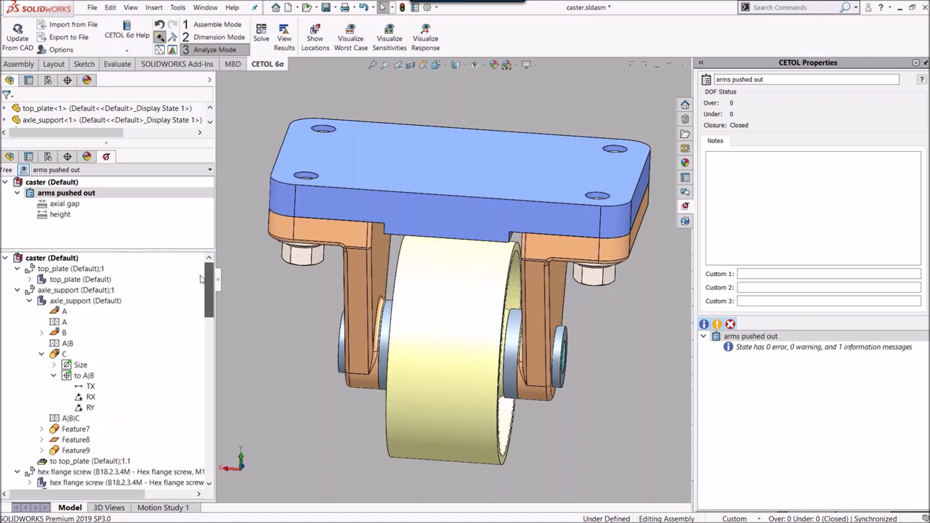
left_click(17, 290)
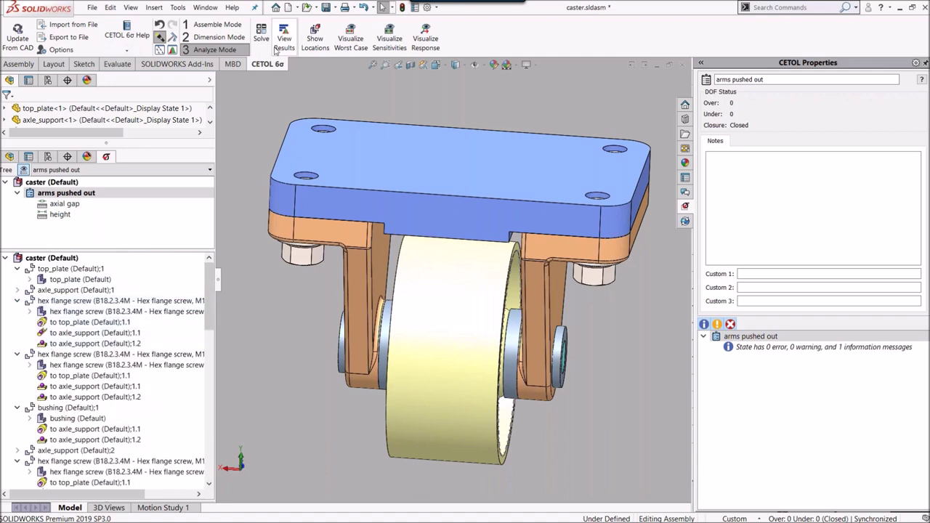
Step: In Assemble Mode, add a clone of the arms pushed out state and name it arms floating
left_click(235, 26)
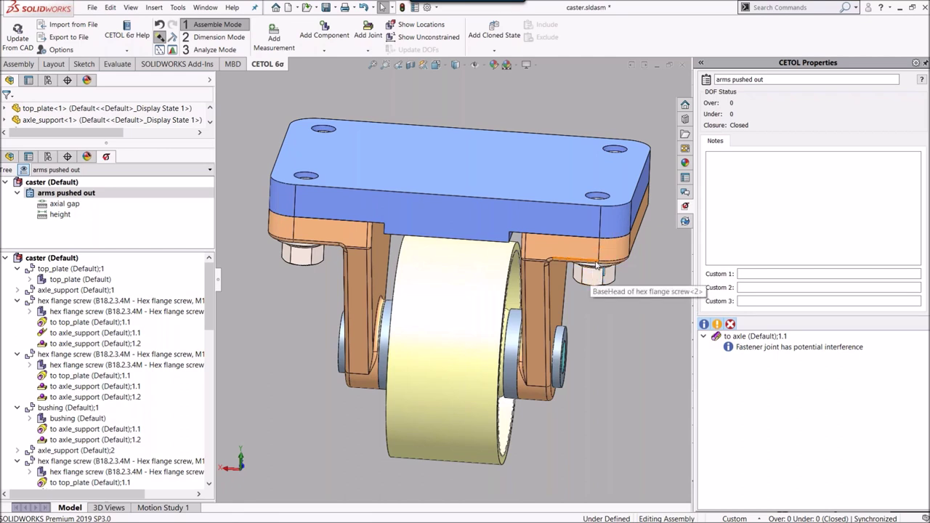
left_click(495, 51)
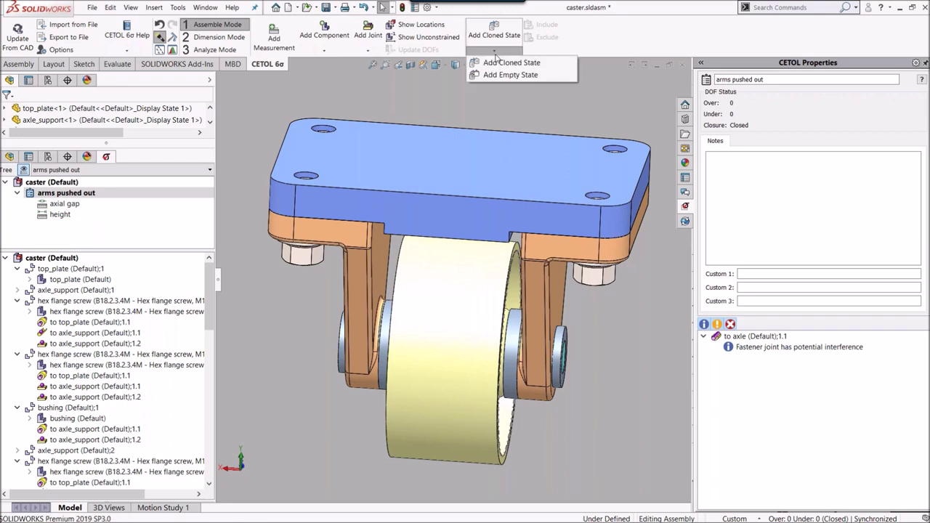
left_click(502, 66)
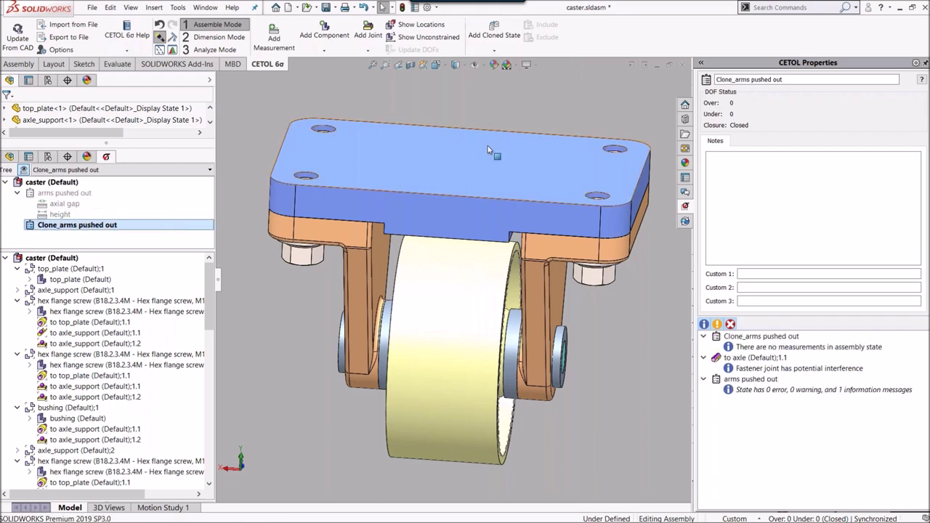
triple_click(784, 79)
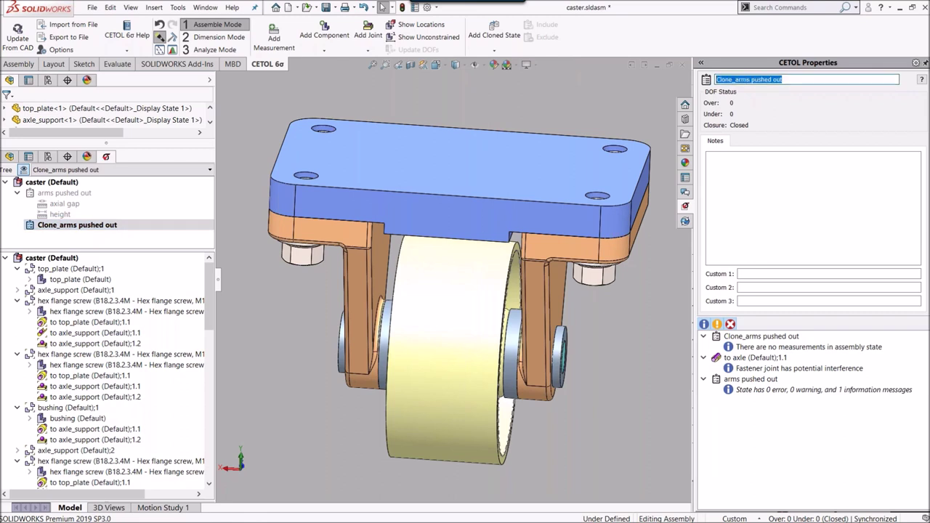
type("arms floating")
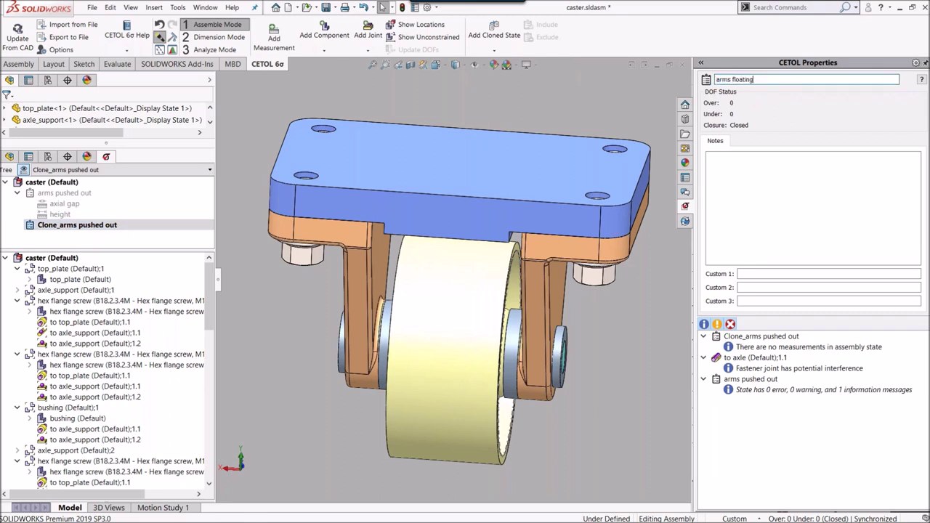
key("Return")
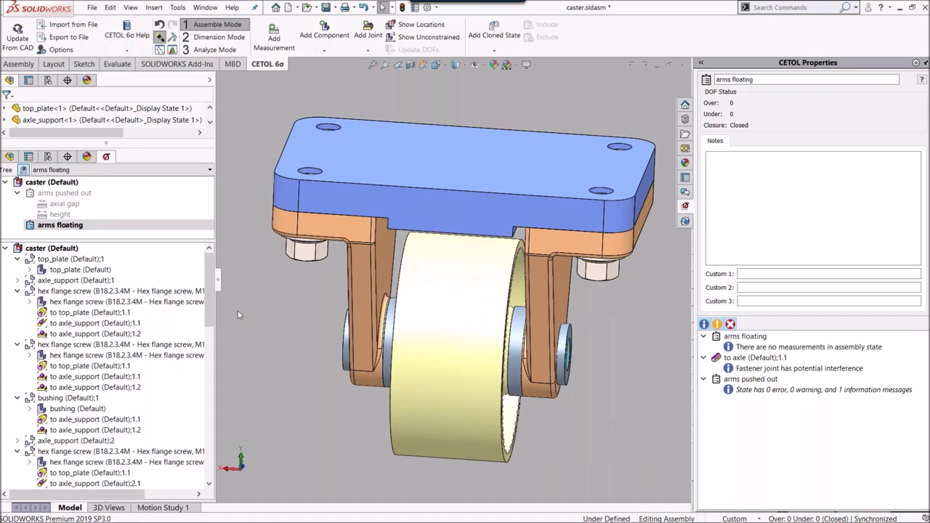
Step: Add a measurement from top_plate feature B to the wheel's outer cylinder, Feature9, in the arms floating state
left_click(276, 43)
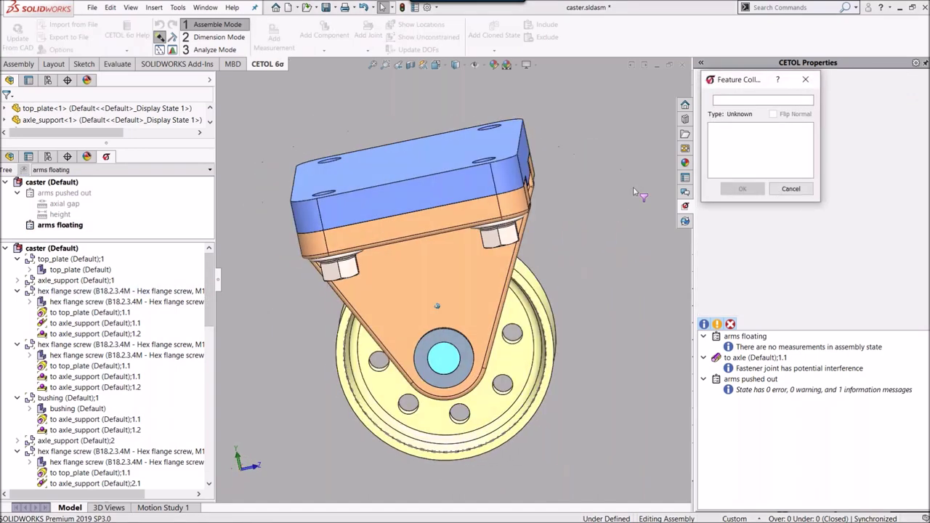
left_click(523, 156)
left_click(742, 189)
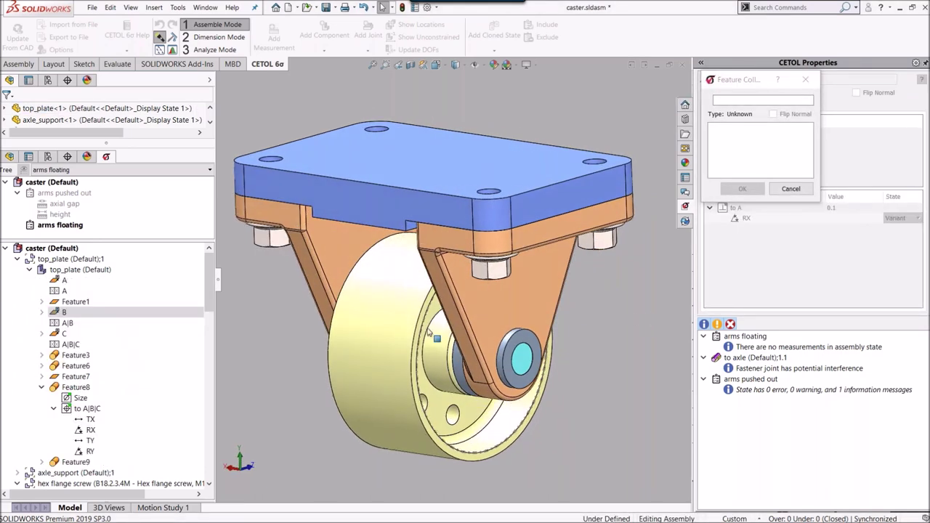
left_click(393, 321)
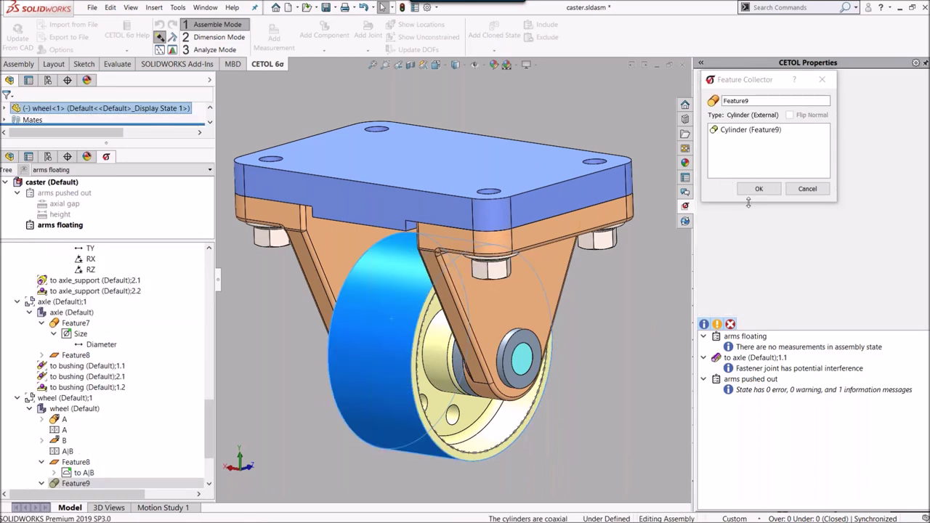
left_click(758, 191)
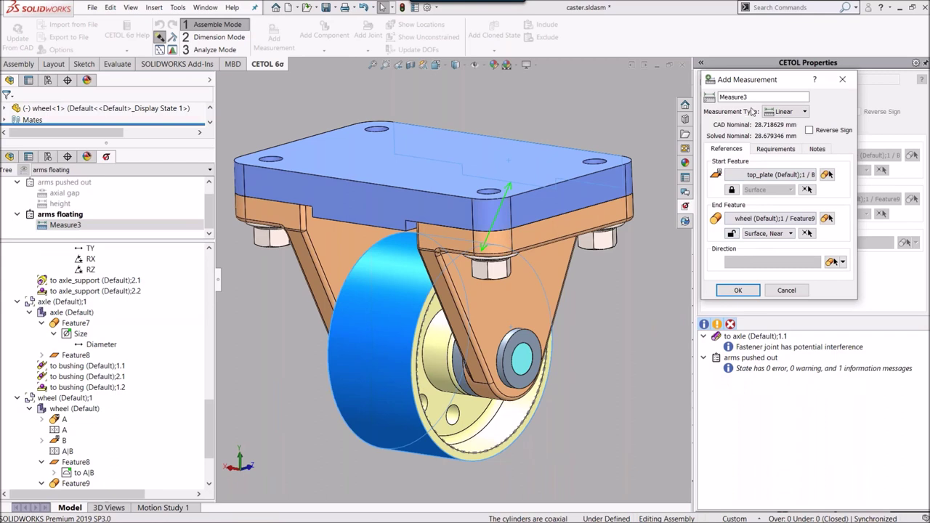
Step: Name the new measurement wheel angle
left_click_drag(752, 97, 701, 97)
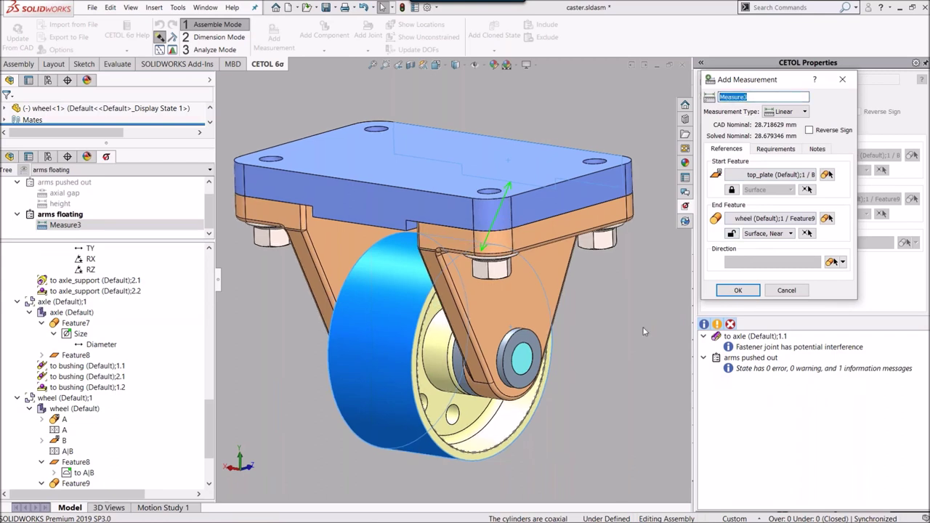
type("wheel angle")
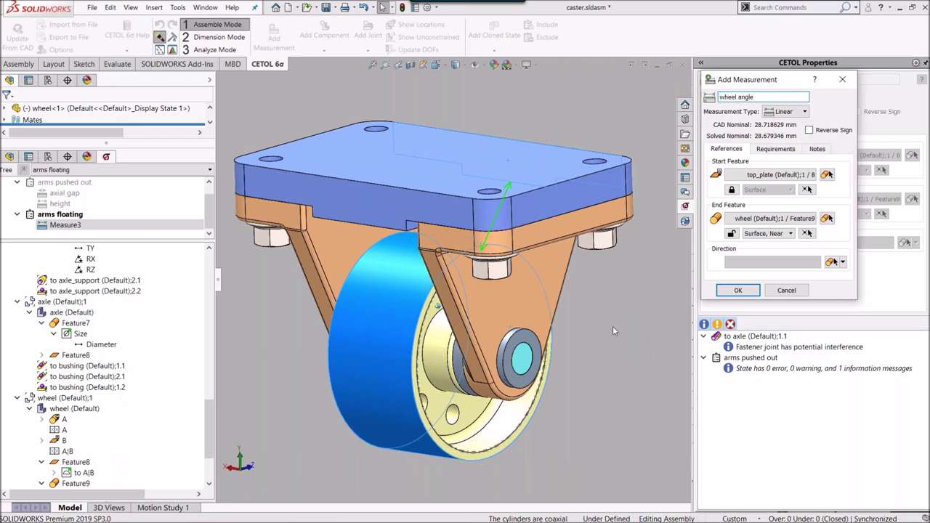
left_click(593, 356)
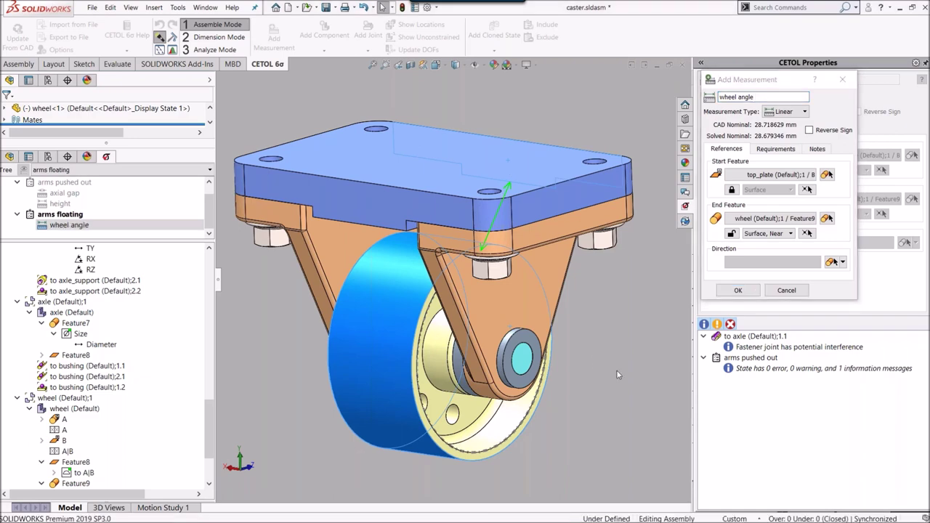
Step: Set the wheel angle measurement's type to Angular
key("Left")
key("Left")
key("Left")
key("Left")
key("Left")
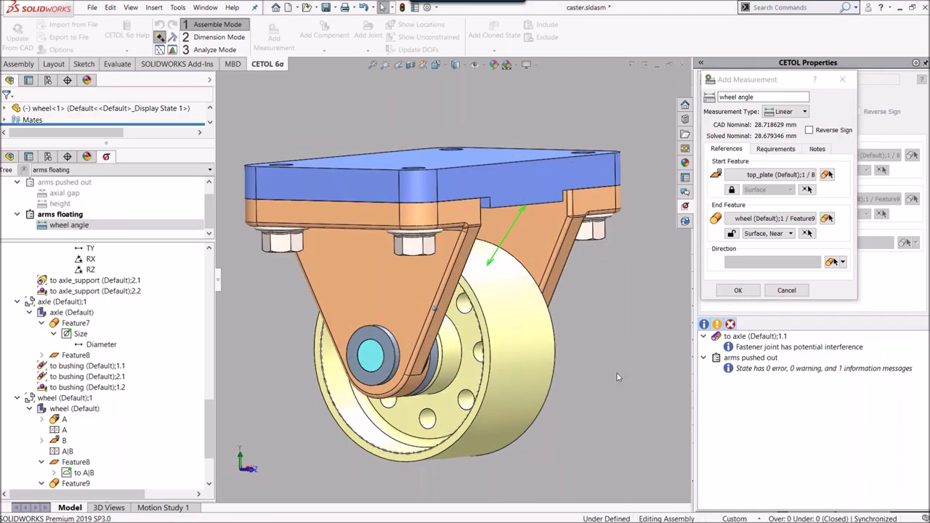
key("Up")
key("Up")
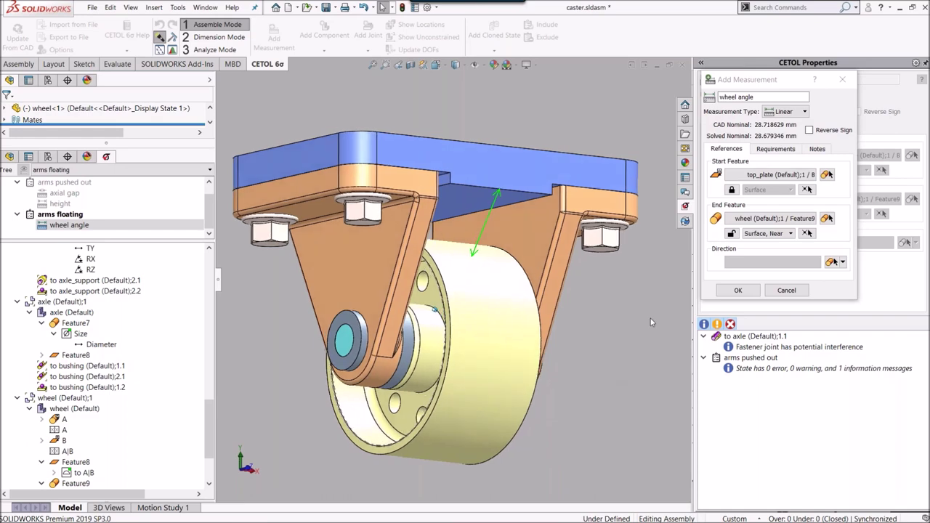
key("Down")
key("Down")
key("Down")
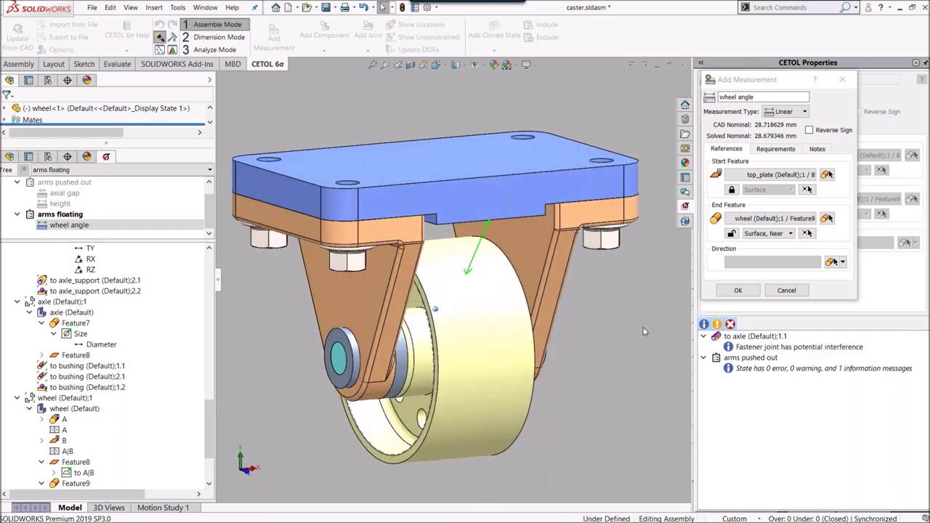
left_click(804, 112)
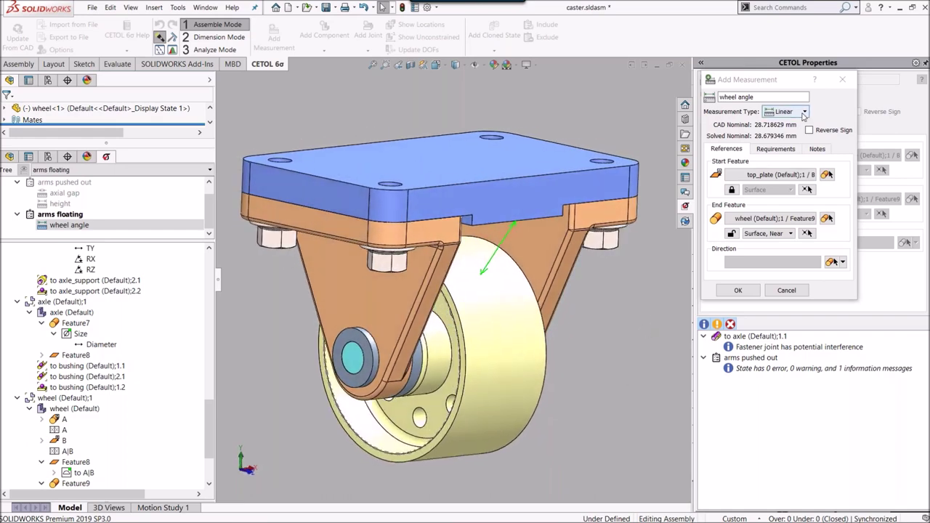
left_click(790, 132)
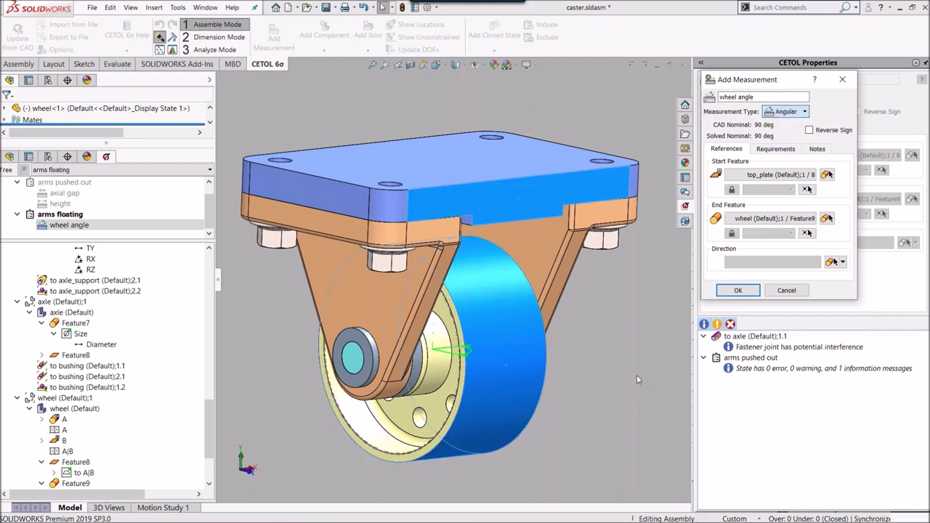
Step: Define the wheel angle's direction as the normal of the top plate's upper face
key("Down")
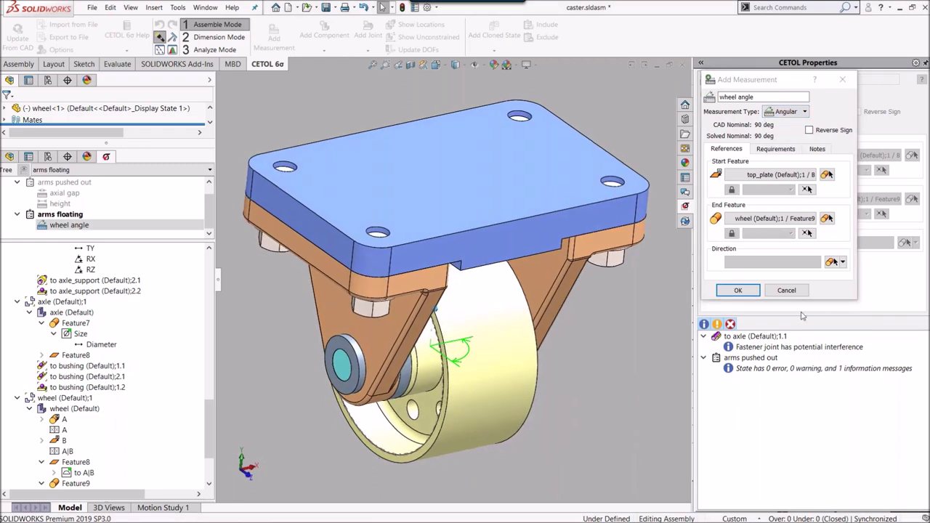
left_click(834, 280)
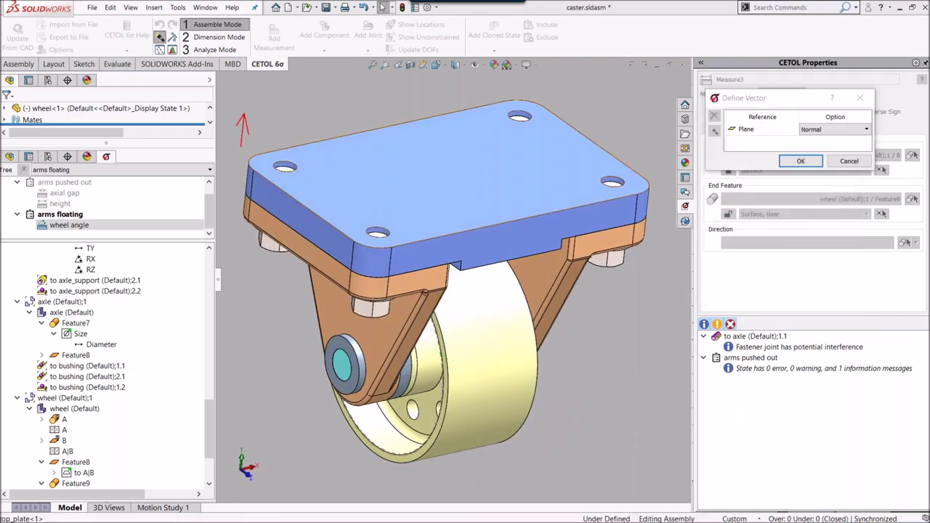
left_click(799, 161)
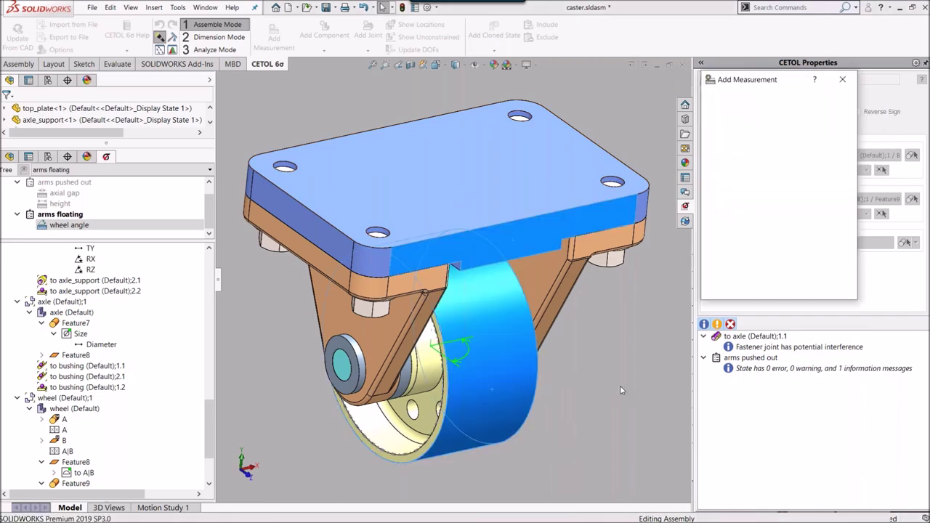
key("ctrl+5")
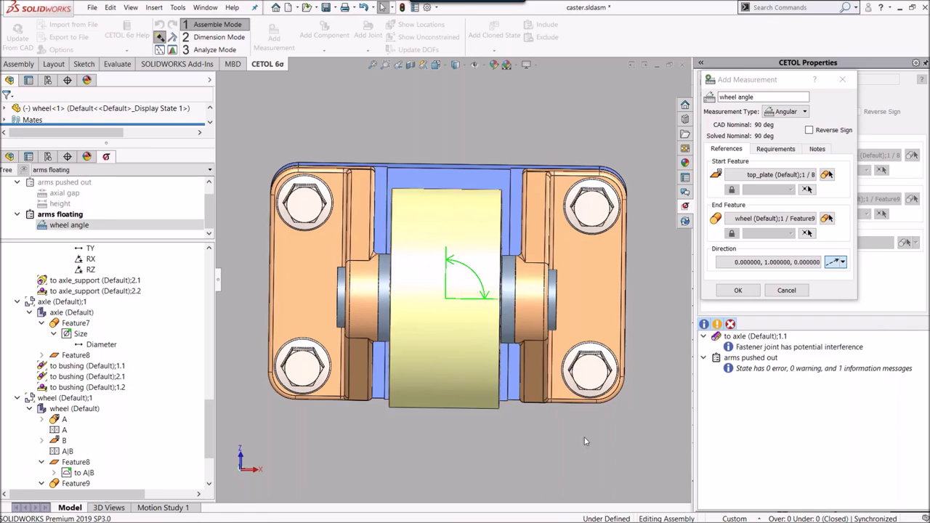
middle_click_drag(538, 378, 603, 452)
key("ctrl+7")
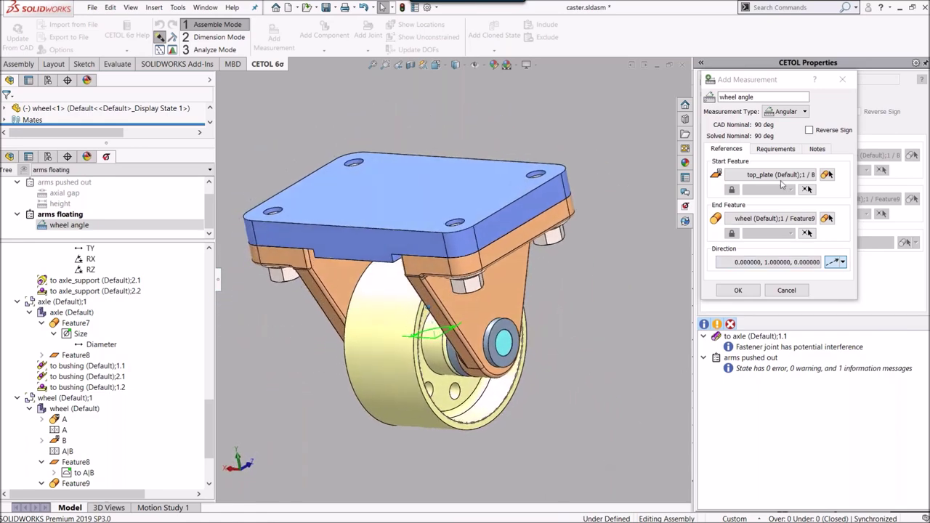
Step: Open the wheel angle's symmetric requirement tolerance for editing and accept the measurement
left_click(774, 149)
double_click(800, 186)
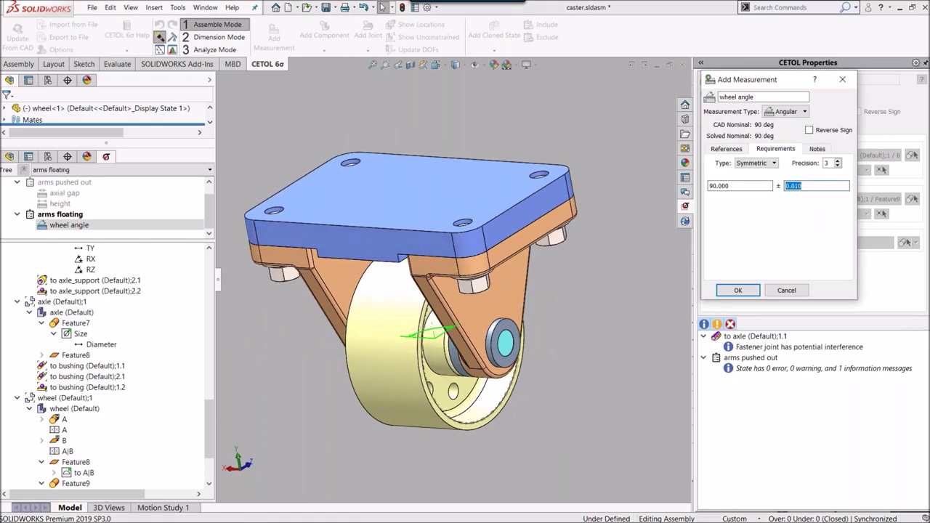
left_click(738, 290)
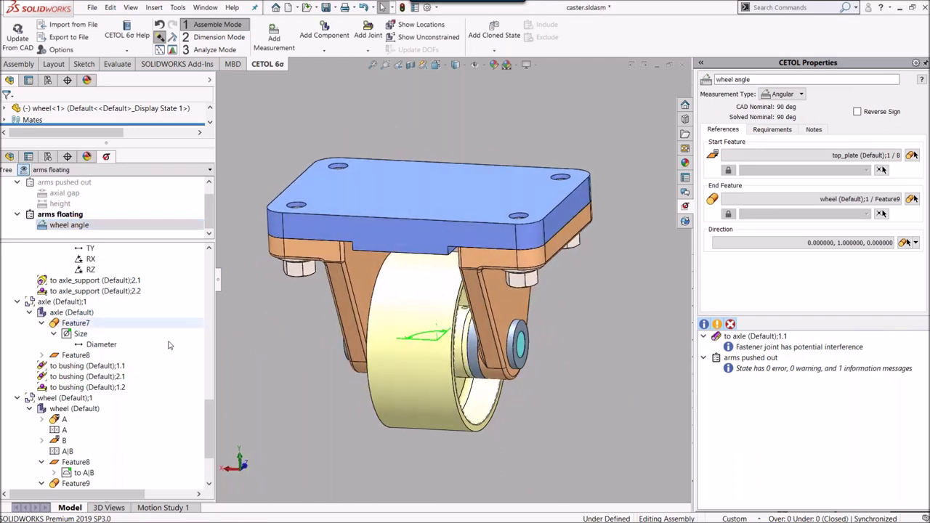
Step: Set the caster model tree's display level to Assems/Parts/Joints
scroll(207, 410, "up", 10)
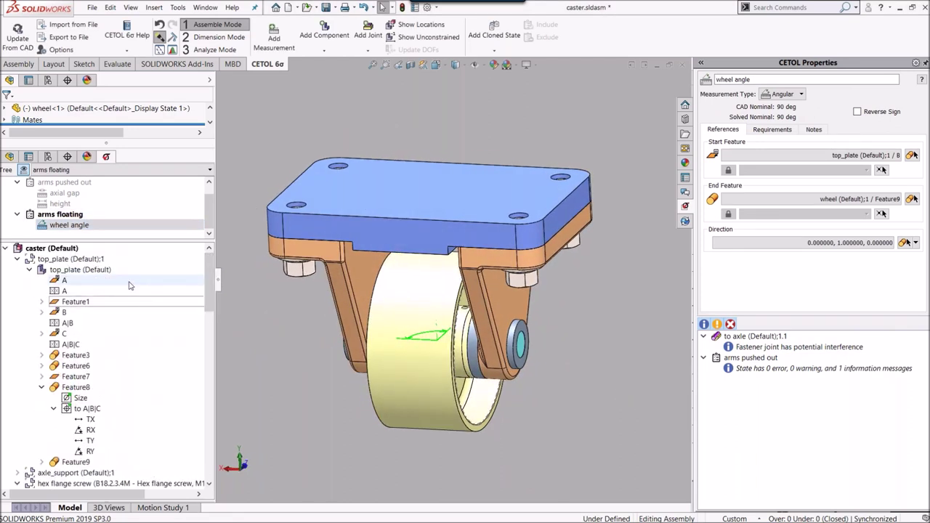
right_click(130, 281)
mouse_move(211, 361)
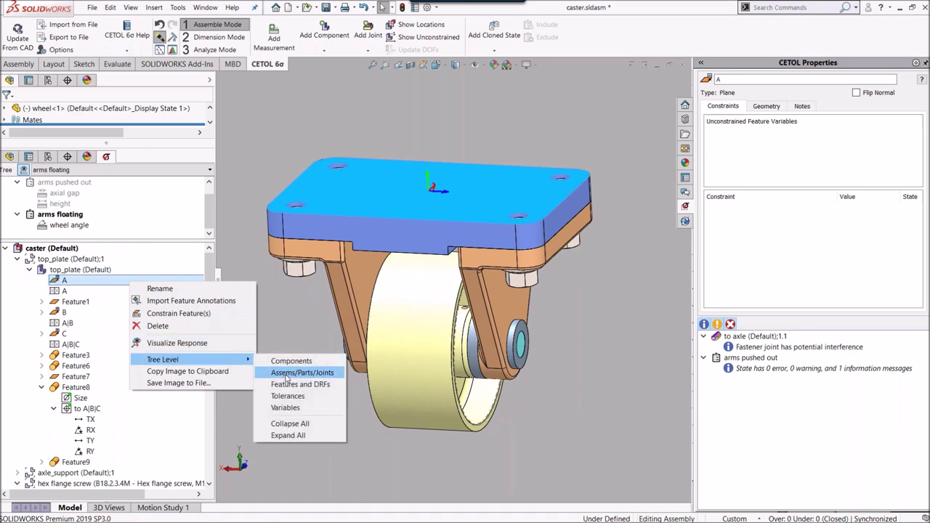
left_click(288, 373)
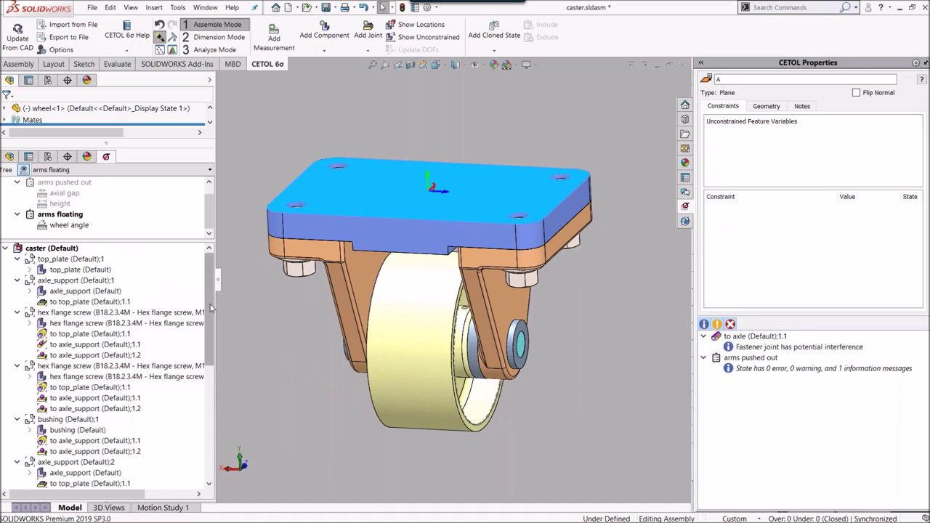
Step: Exclude the first hex flange screw's locked joint to axle_support;1.1 from the arms floating state
scroll(210, 308, "down", 1)
left_click(128, 323)
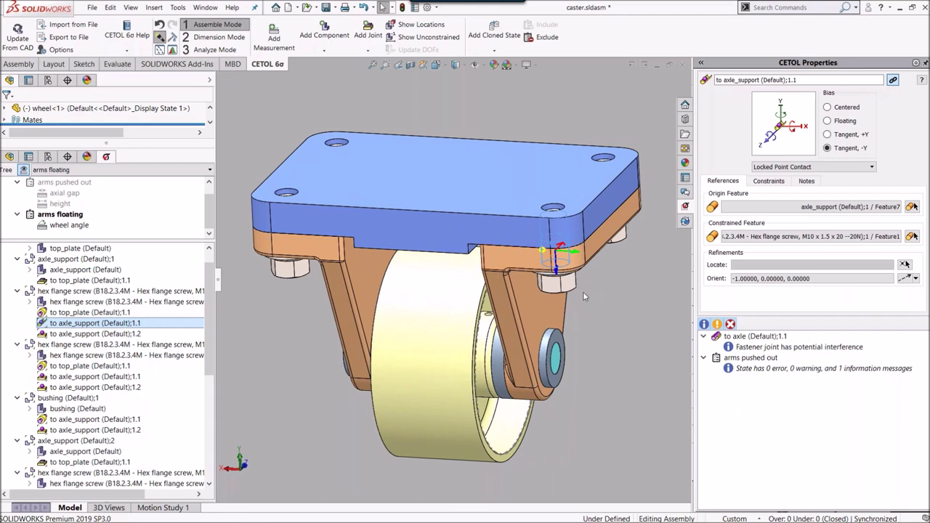
right_click(135, 329)
left_click(155, 345)
Step: Clone the first hex flange screw's excluded axle_support joint and set the clone's bias to Floating
right_click(147, 327)
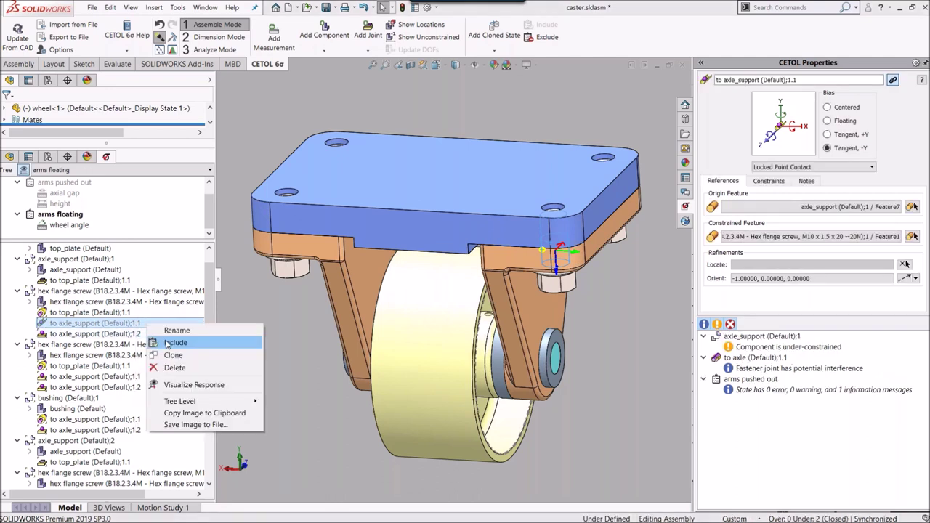
left_click(171, 343)
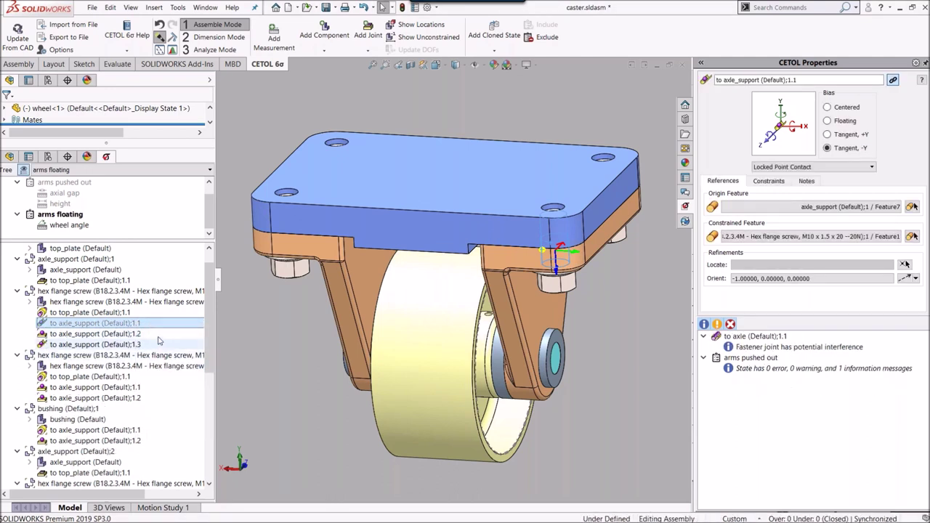
left_click(827, 121)
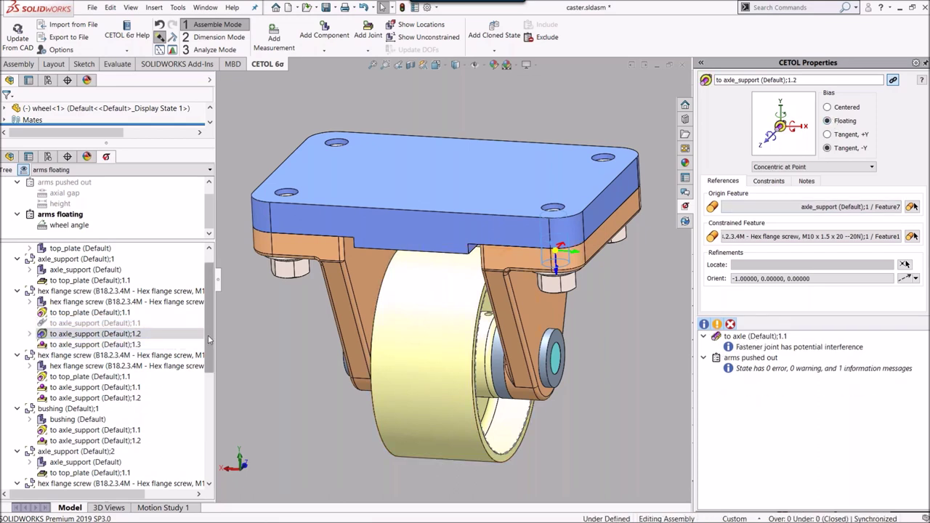
Step: Exclude the second hex flange screw's joint to axle_support;1.1 from the arms floating state
left_click(144, 366)
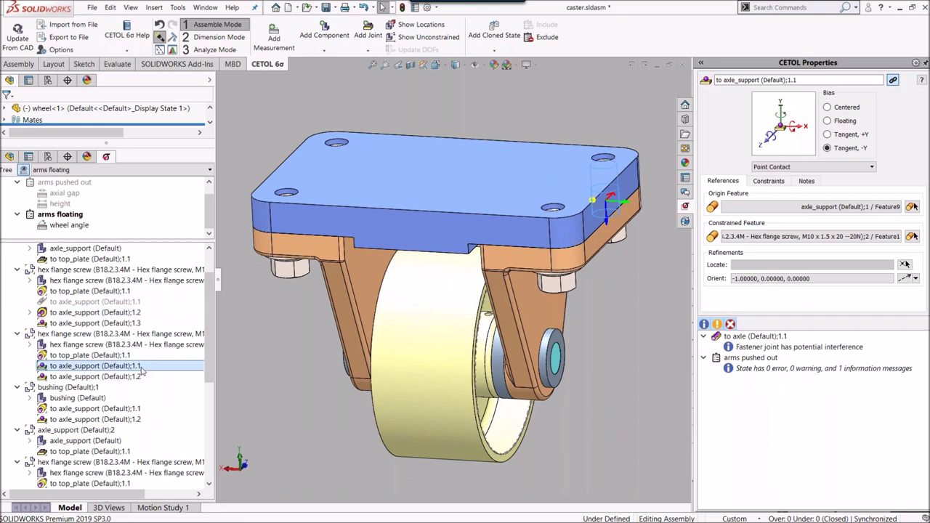
right_click(144, 367)
left_click(162, 386)
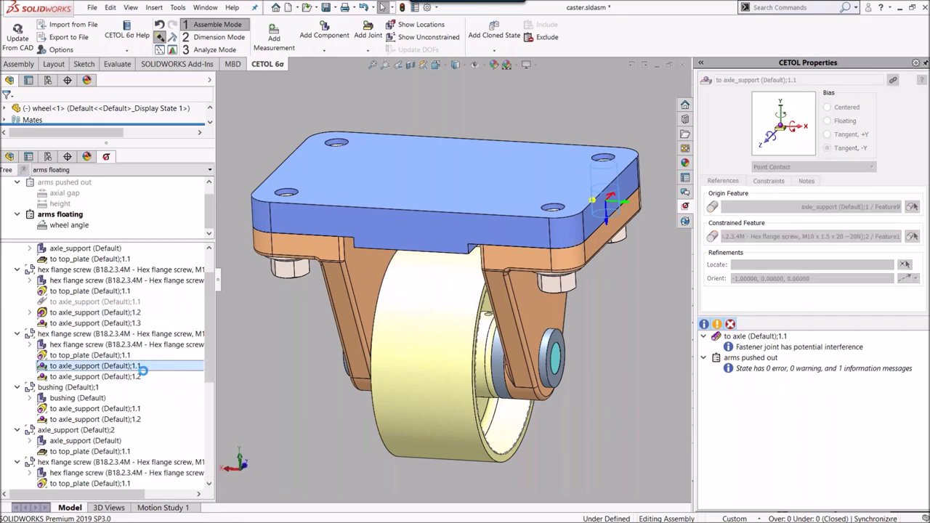
Step: Clone the second hex flange screw's excluded axle_support joint and set the clone's bias to Floating
right_click(141, 368)
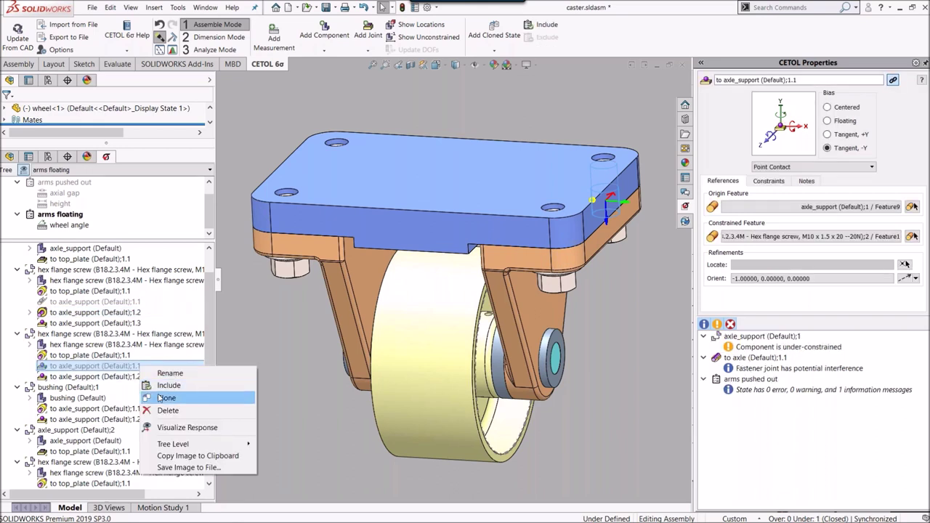
left_click(163, 397)
left_click(154, 376)
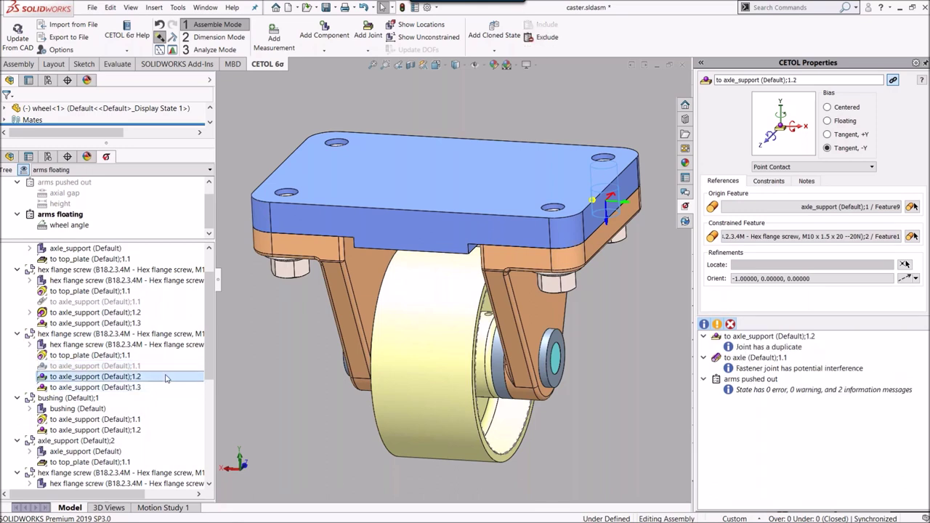
left_click(828, 121)
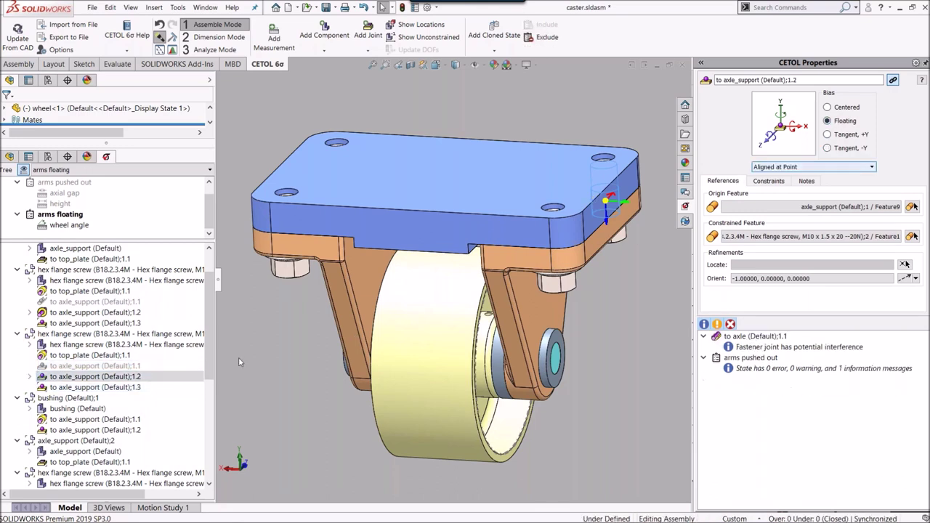
Step: Exclude the third hex flange screw's locked joint to axle_support;2.1 from the arms floating state
scroll(212, 354, "down", 4)
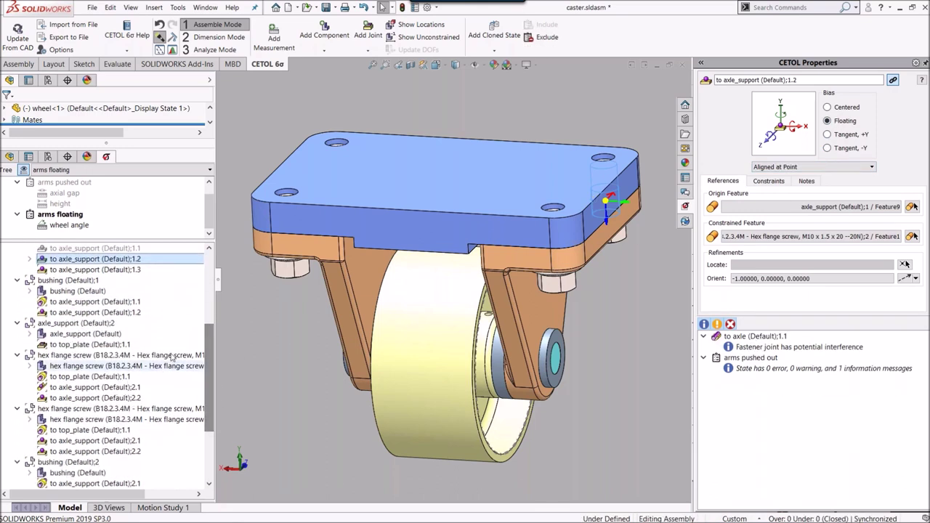
left_click(132, 388)
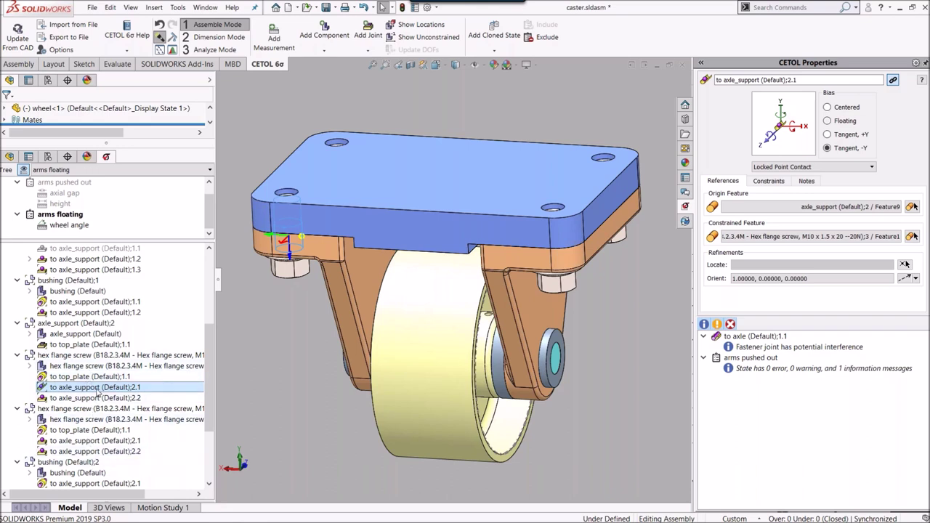
right_click(97, 393)
left_click(116, 410)
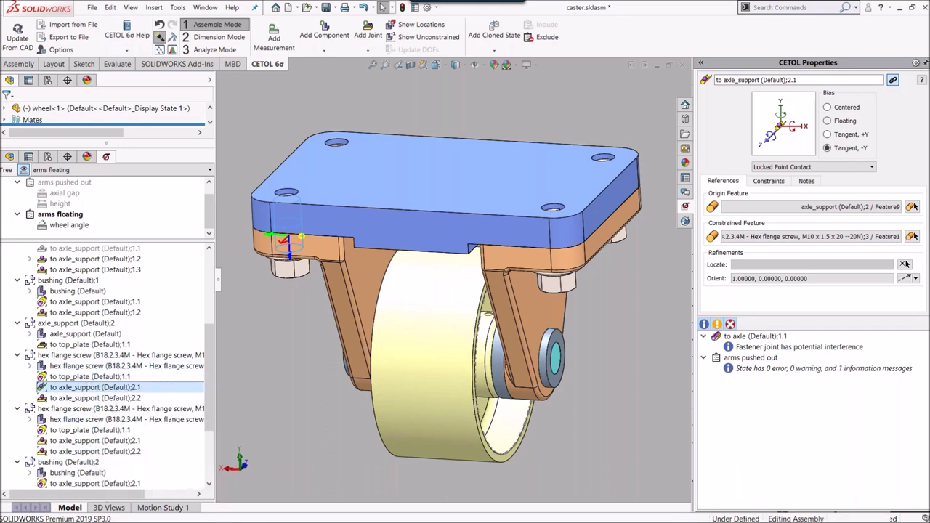
Step: Clone the third hex flange screw's excluded axle_support joint with its bias set to Floating
right_click(109, 391)
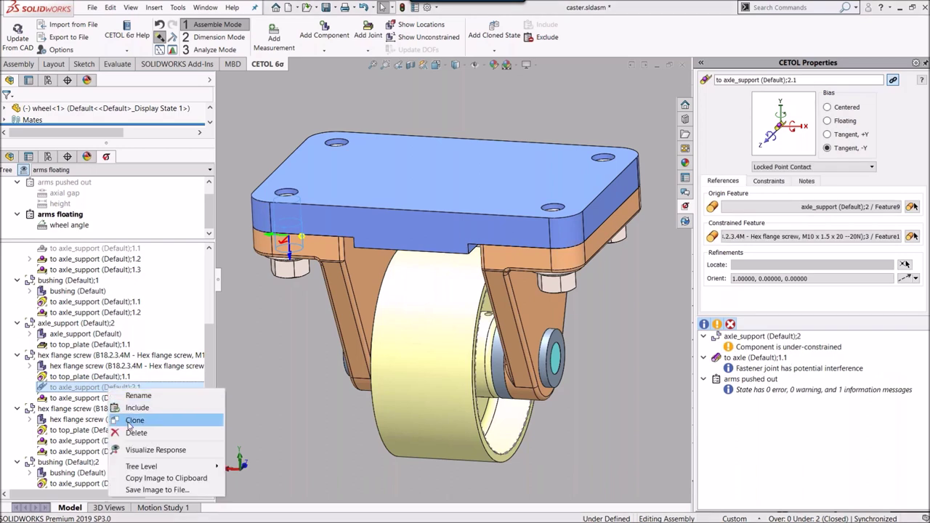
left_click(130, 424)
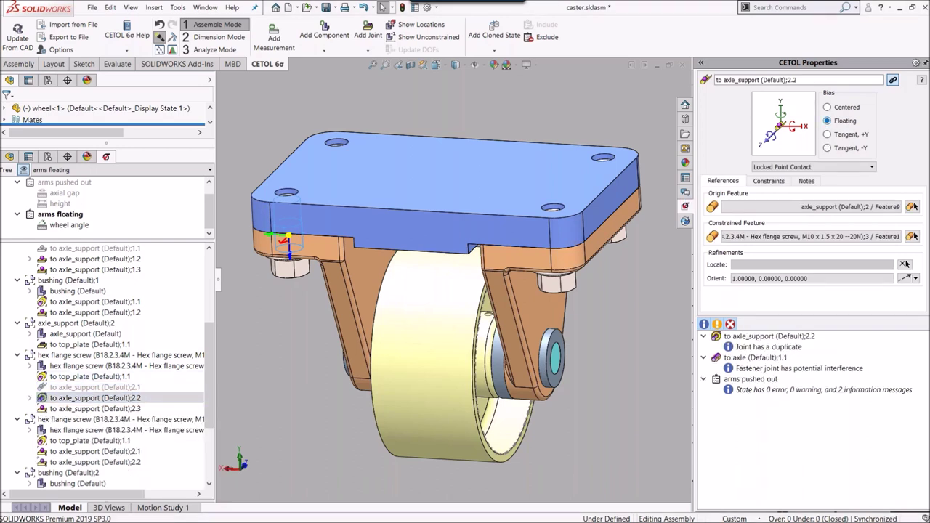
Step: Exclude the fourth hex flange screw's point contact joint to axle_support;2.1 from the arms floating state
scroll(205, 402, "down", 2)
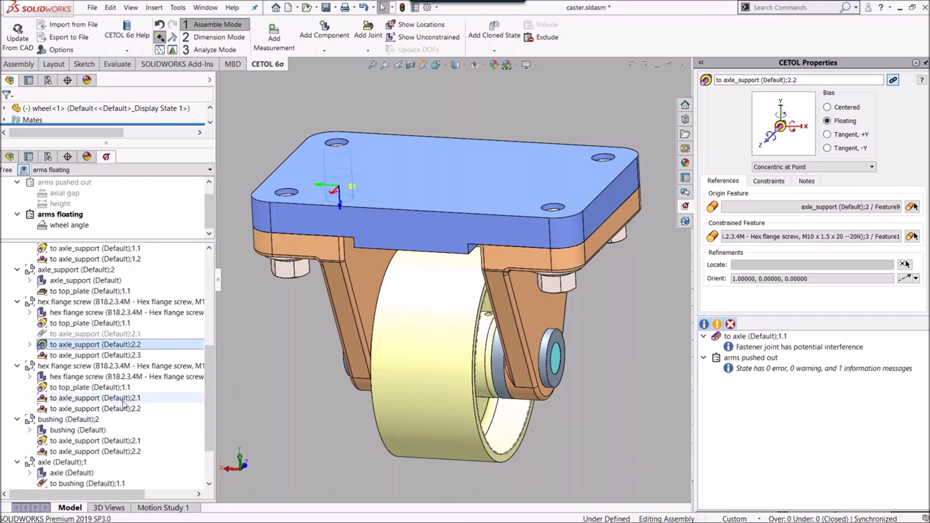
left_click(102, 397)
right_click(137, 398)
left_click(211, 412)
Step: Clone the fourth hex flange screw's excluded axle_support joint and set the clone's bias to Floating
right_click(128, 400)
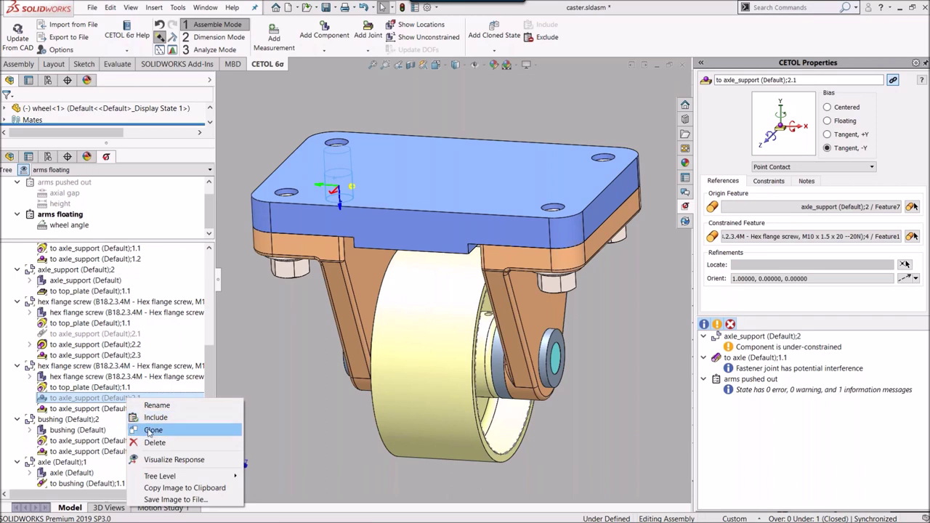
left_click(149, 434)
left_click(137, 410)
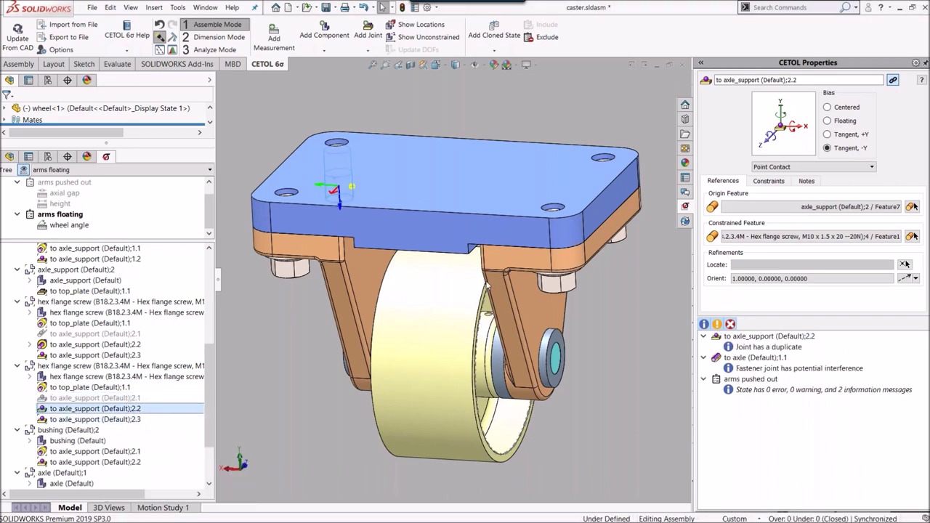
left_click(828, 121)
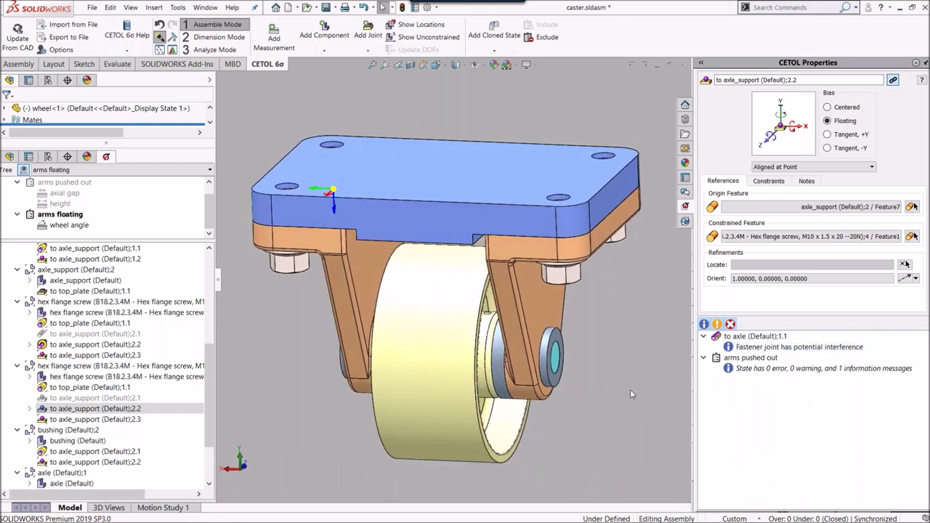
Step: Solve the axial gap, height and wheel angle measurements with 1st-order approximation at the tolerance midpoint
left_click(87, 225)
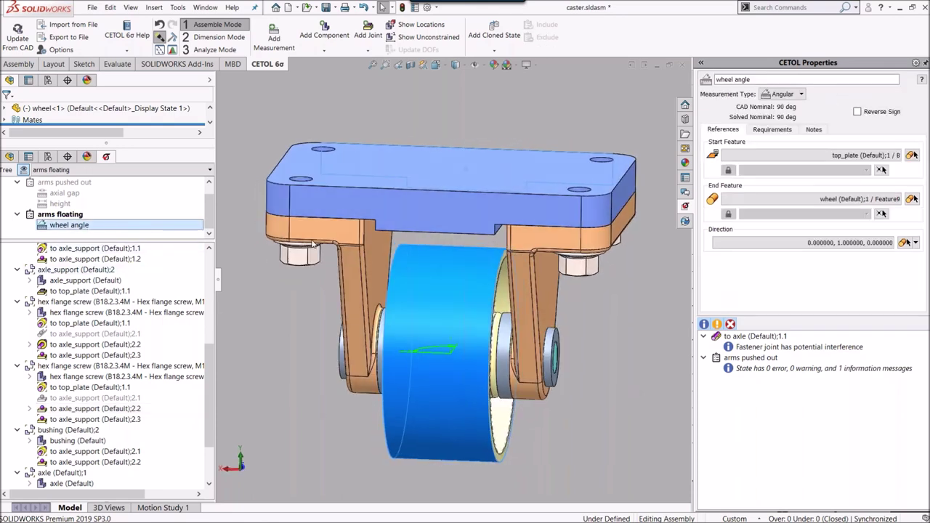
left_click(215, 49)
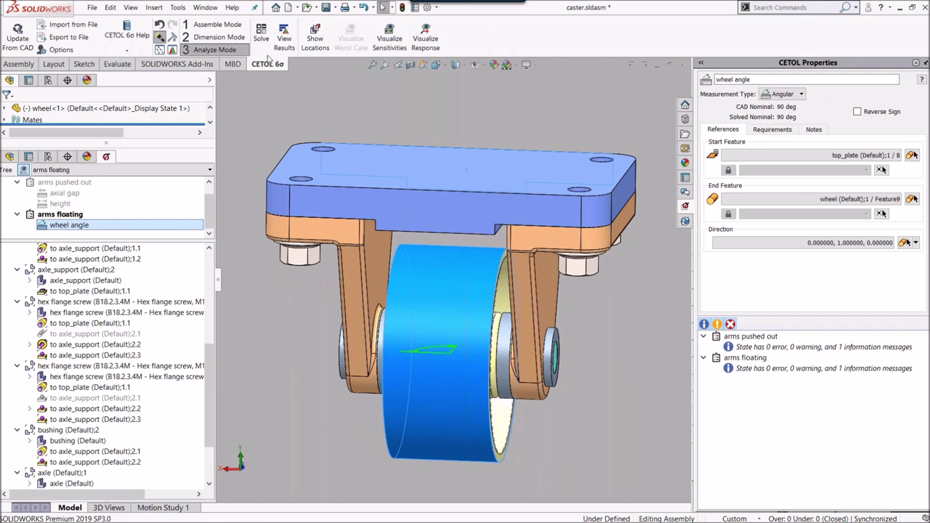
left_click(263, 37)
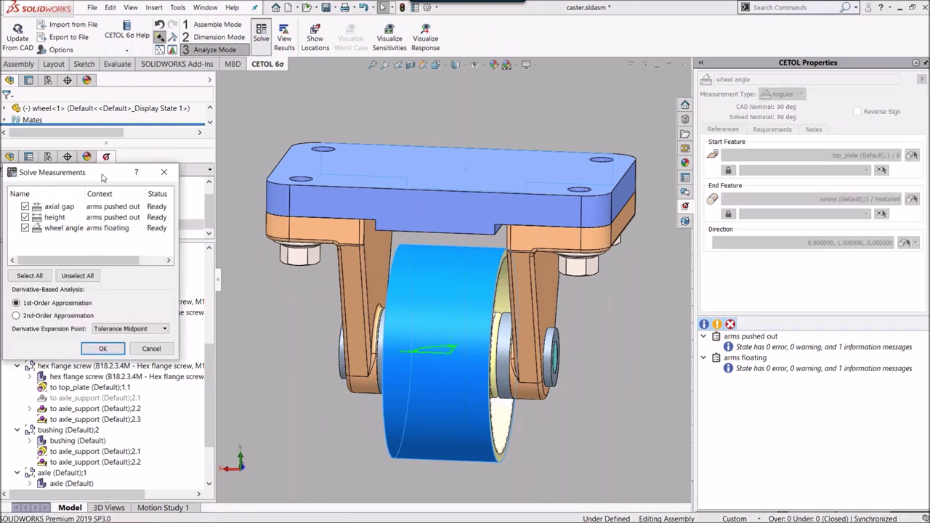
left_click_drag(104, 178, 328, 96)
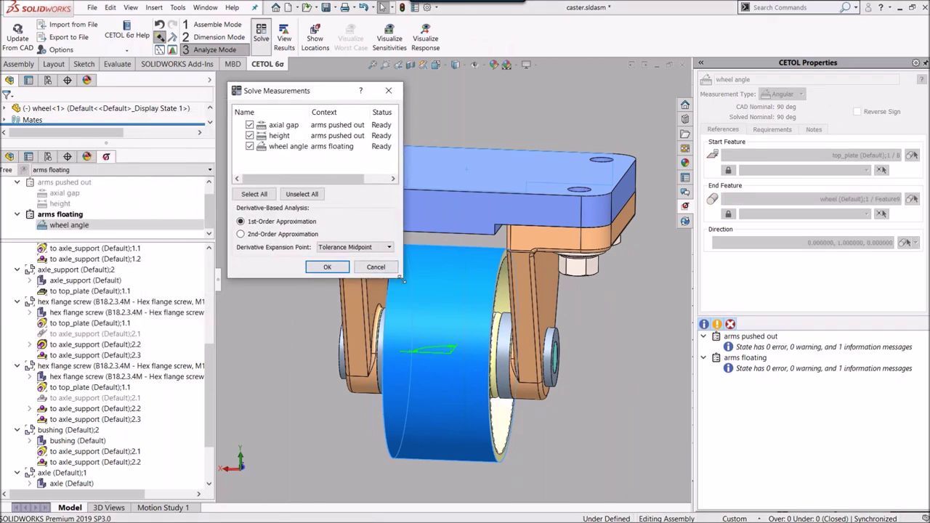
left_click_drag(418, 282, 503, 304)
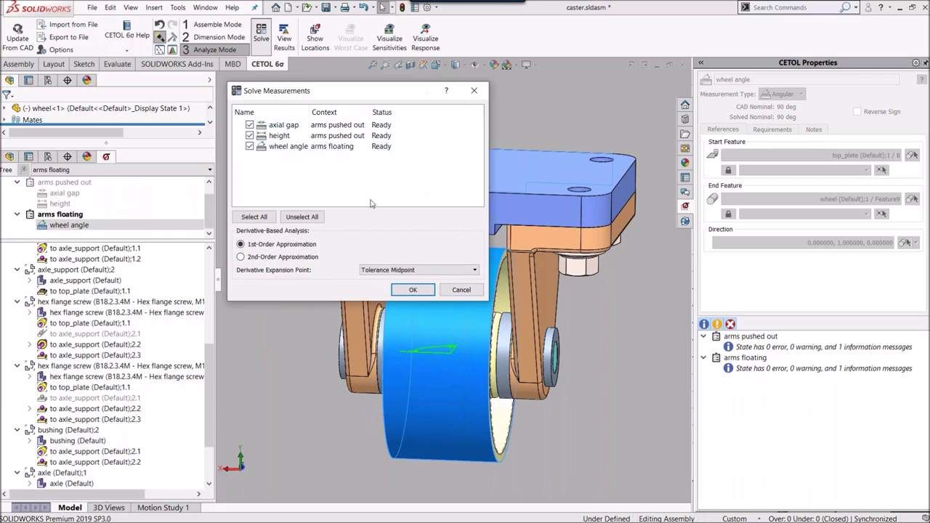
left_click(413, 290)
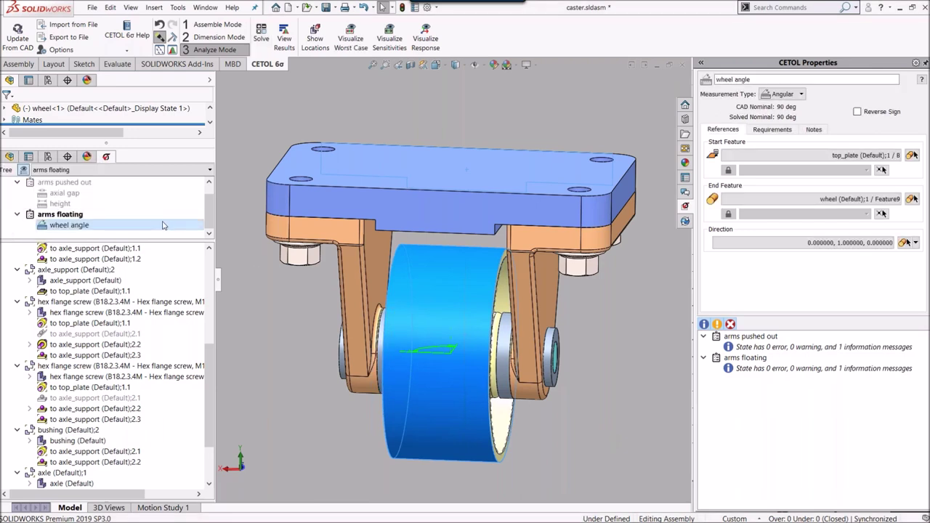
Step: View the wheel angle results, checking the worst-case contributions and the requirements
left_click(284, 36)
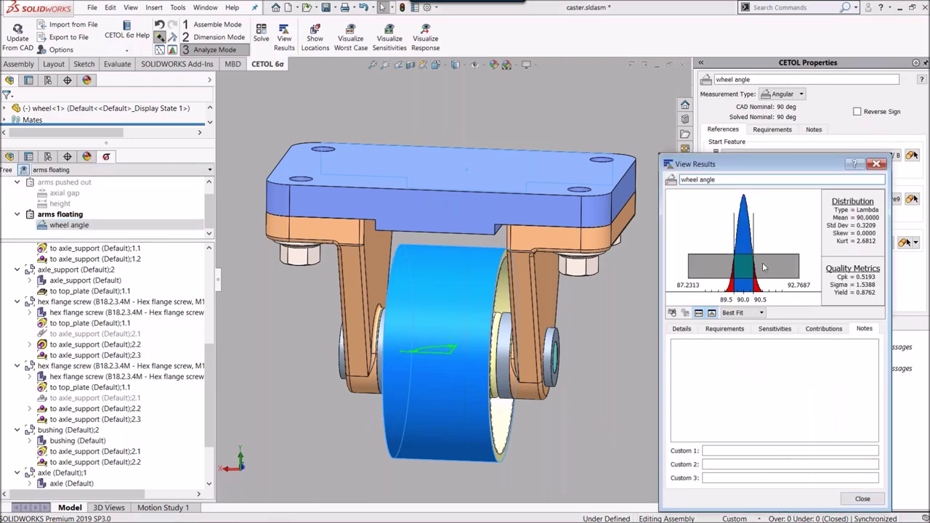
left_click_drag(776, 169, 773, 157)
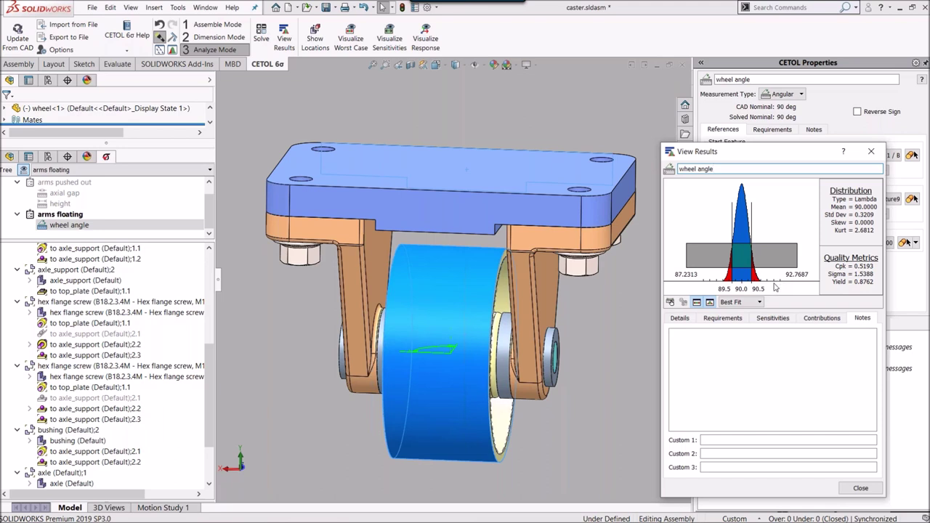
left_click(819, 320)
mouse_move(874, 357)
left_mouse_down()
mouse_move(879, 398)
mouse_move(873, 357)
left_mouse_up()
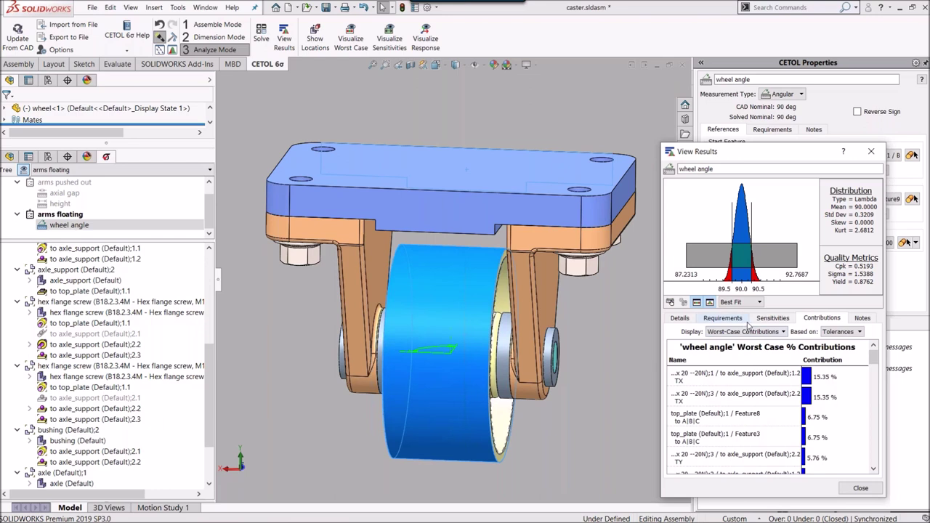
left_click(744, 321)
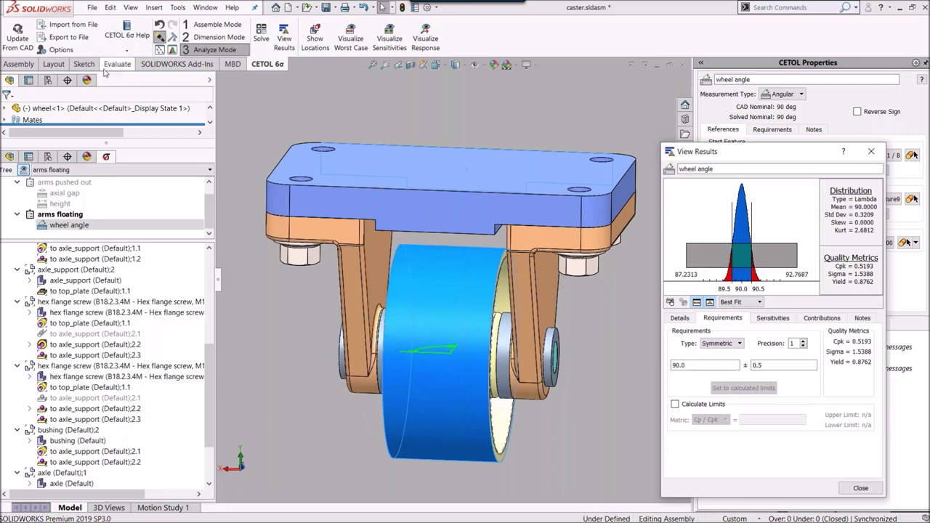
Step: Change the CETOL analysis options so that results plots show the %Yield metric instead of Yield
left_click(61, 50)
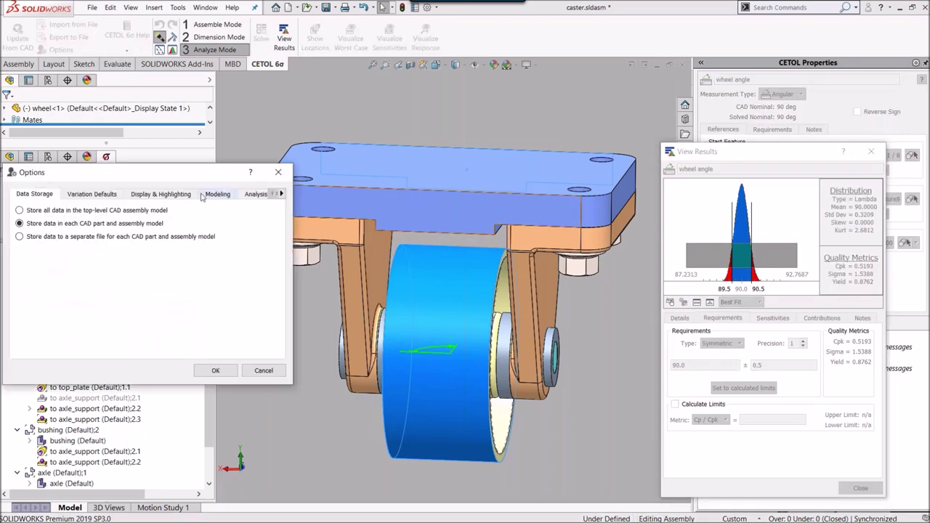
left_click(253, 198)
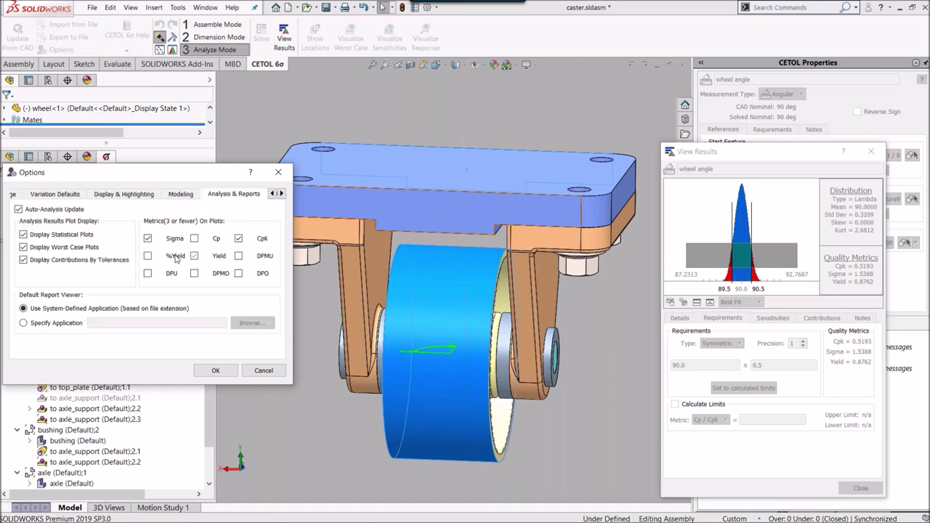
left_click(228, 371)
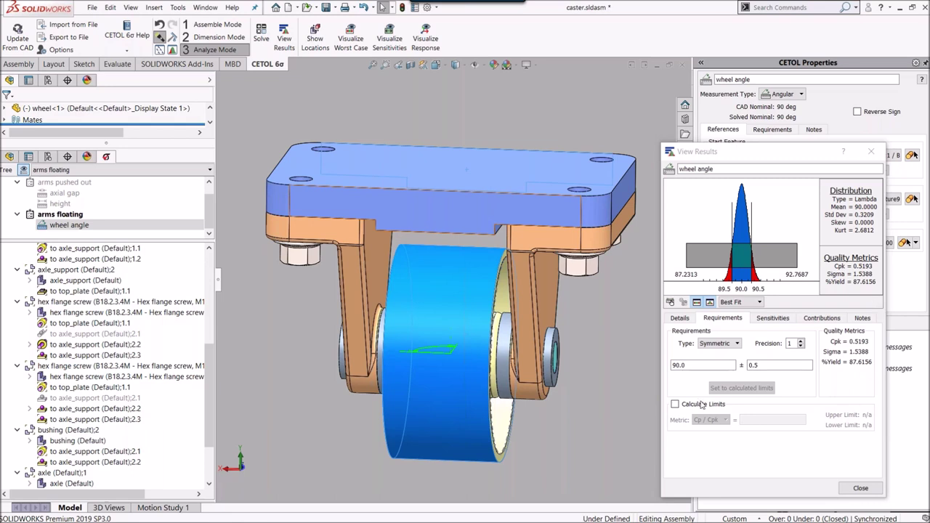
Step: Enable calculated limits for the wheel angle requirement and set the Cp/Cpk metric to 1.5
left_click(674, 404)
left_click(772, 421)
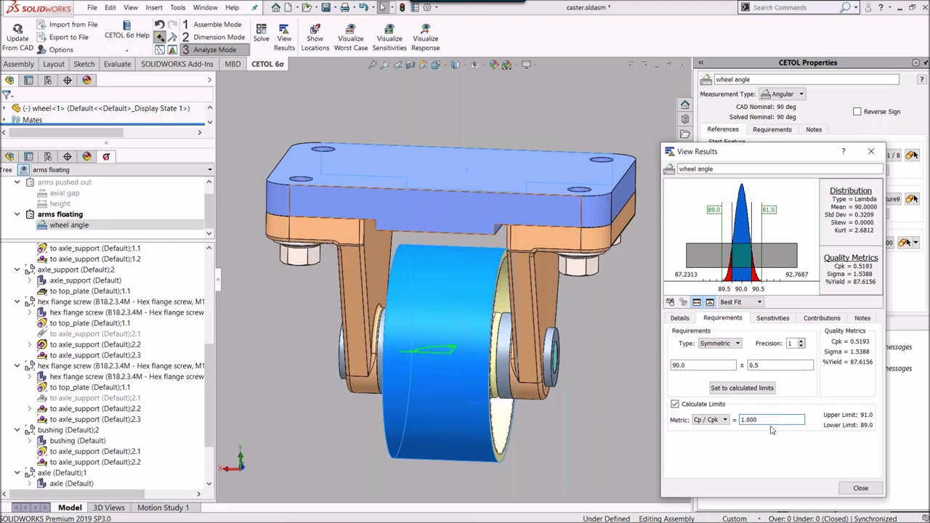
left_click_drag(770, 425, 734, 422)
type("1.5")
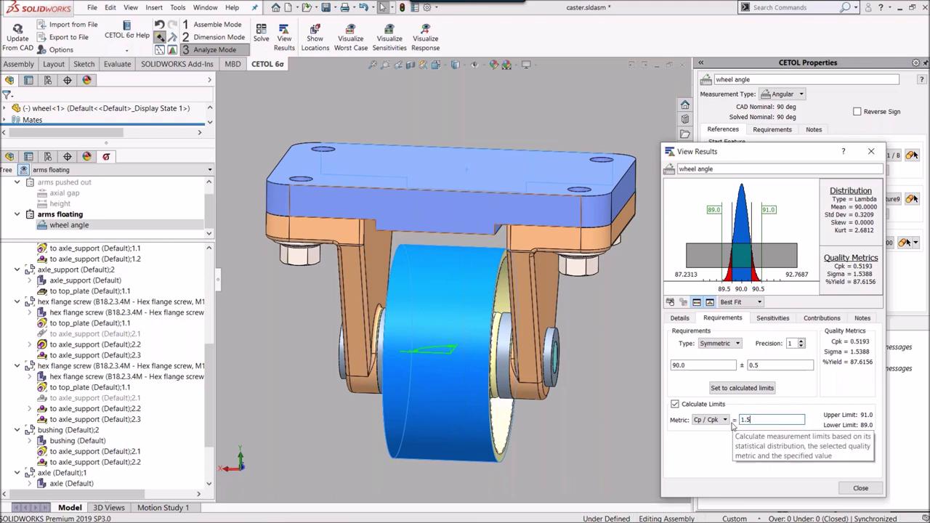
Step: Hide the worst-case range in the wheel angle plot and set the Cp/Cpk metric for calculated limits to 1.000
left_click(698, 302)
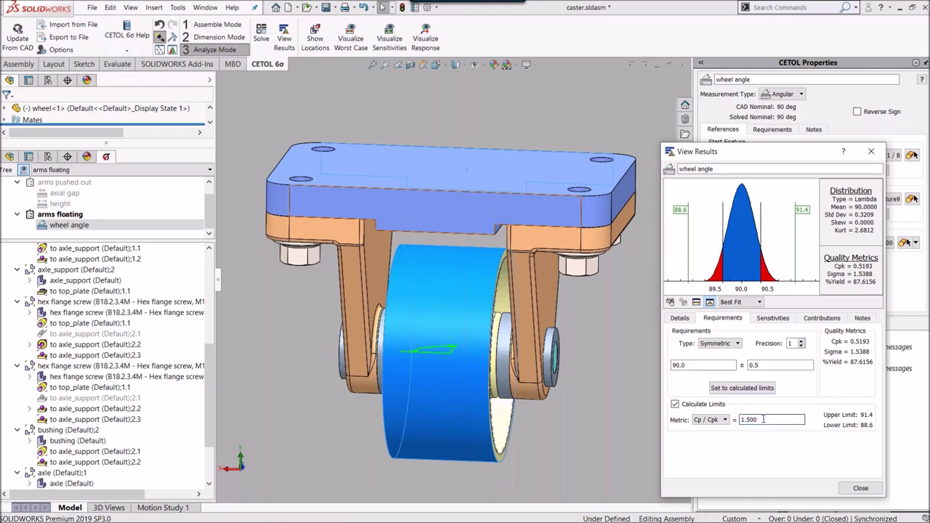
type("1.000")
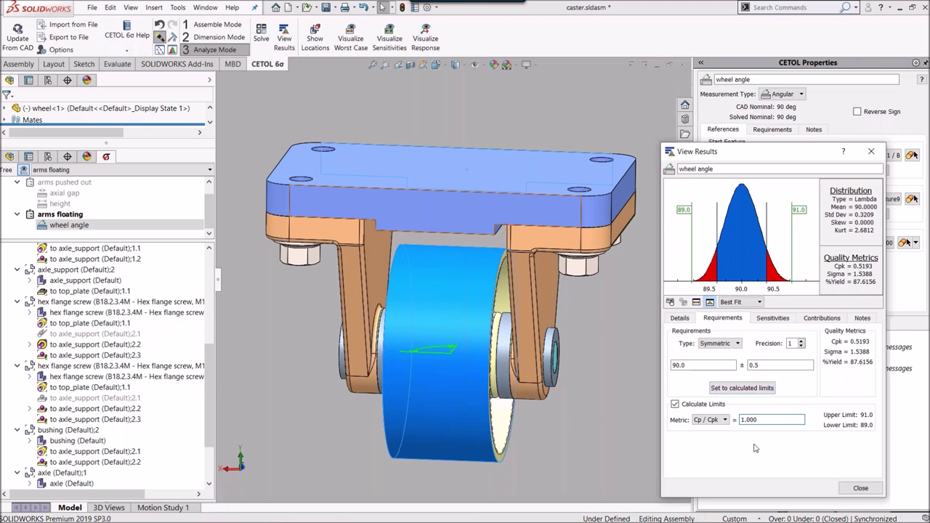
Step: Review the wheel angle's statistical contributions and locate the third hex flange screw's TX contributor in the model
left_click(821, 318)
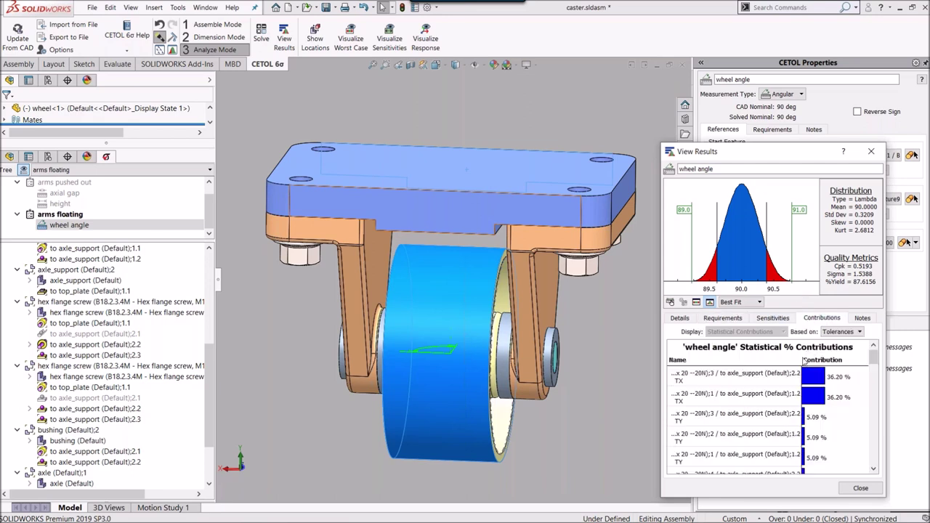
left_click(758, 383)
left_click_drag(755, 157, 777, 190)
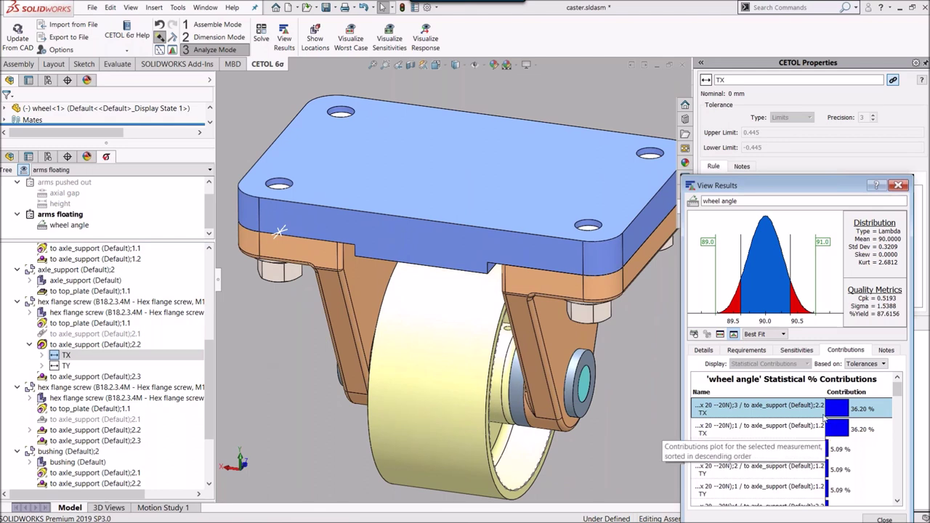
Step: Visualize the wheel angle's worst-case variation in the arms floating state, running and stopping its animation
left_click(351, 34)
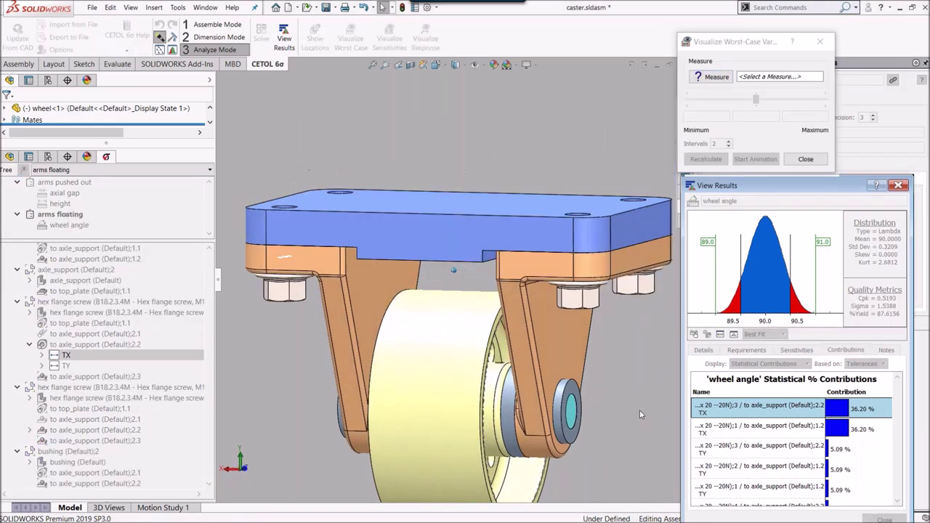
left_click(806, 158)
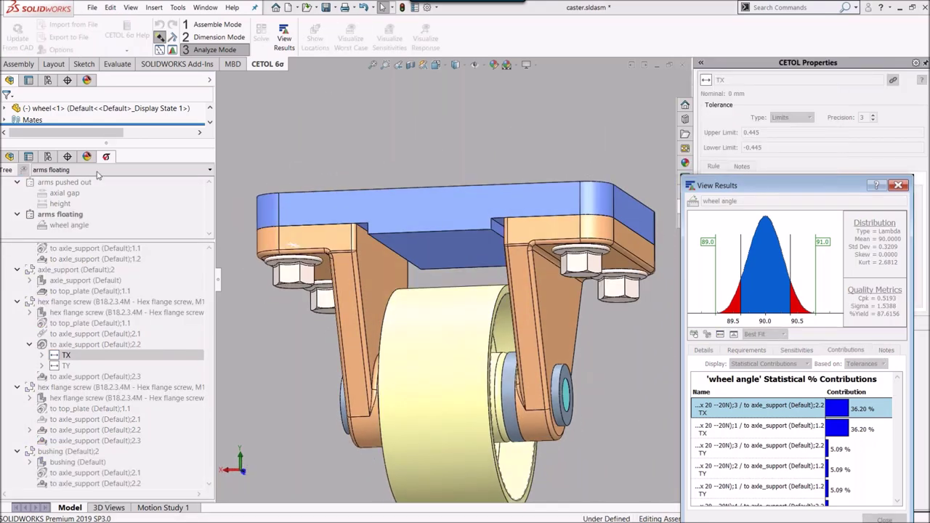
left_click(72, 225)
right_click(75, 228)
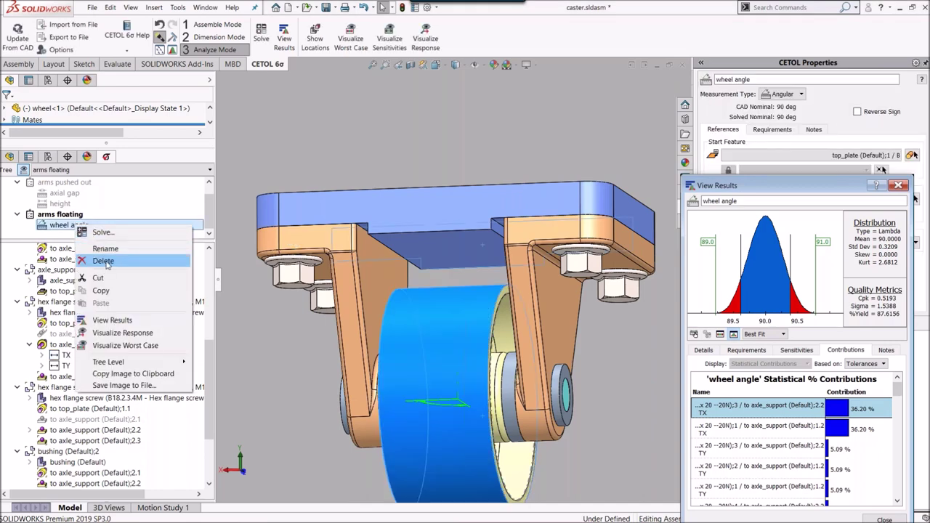
left_click(125, 345)
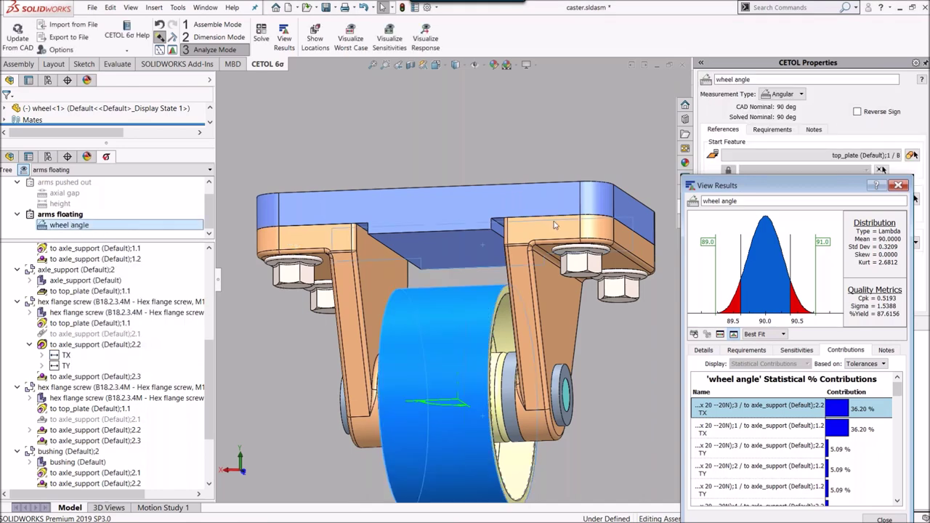
left_click(705, 159)
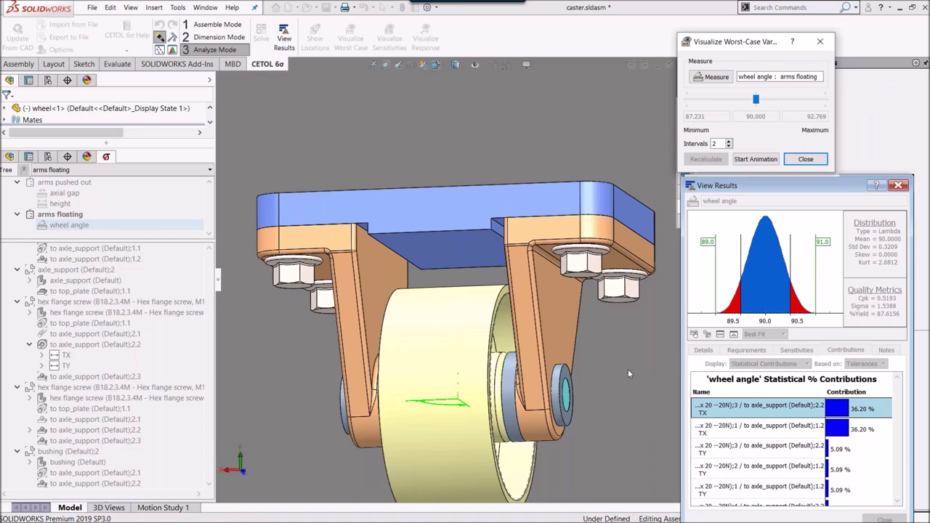
left_click(750, 159)
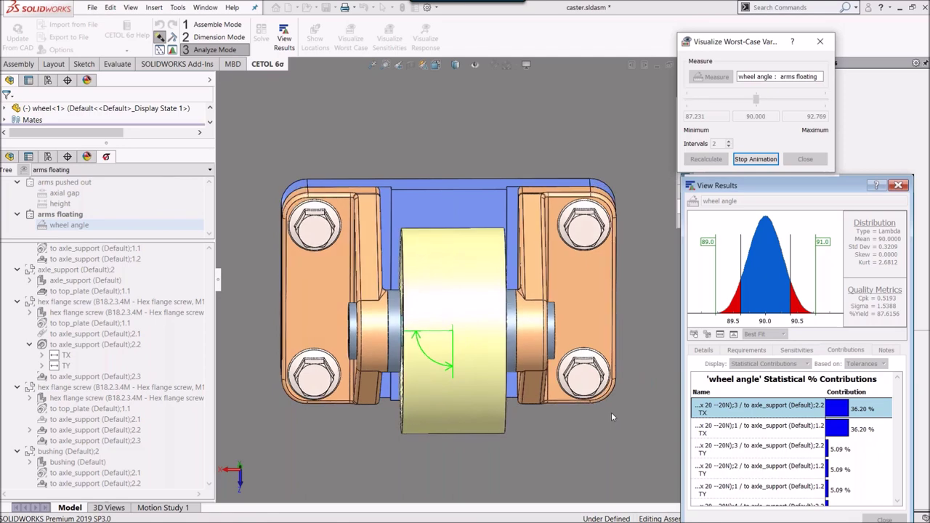
left_click(752, 159)
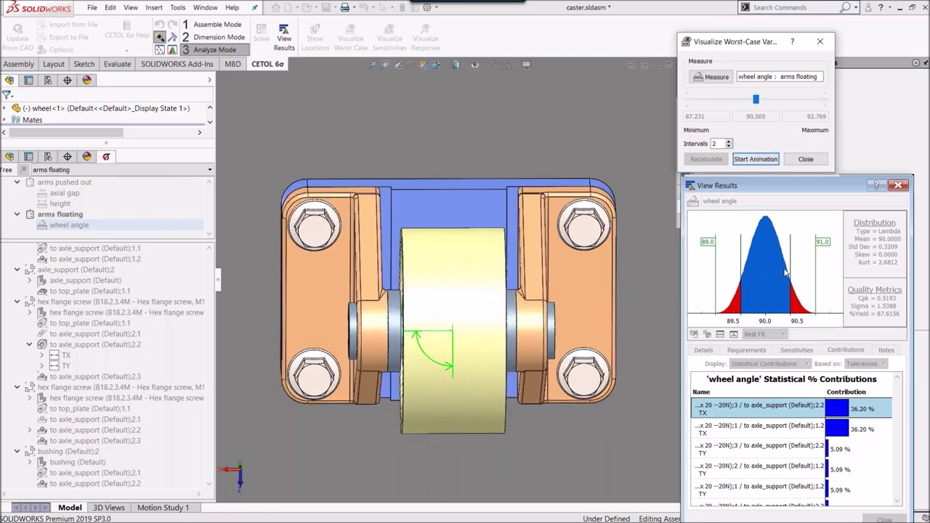
left_click(806, 159)
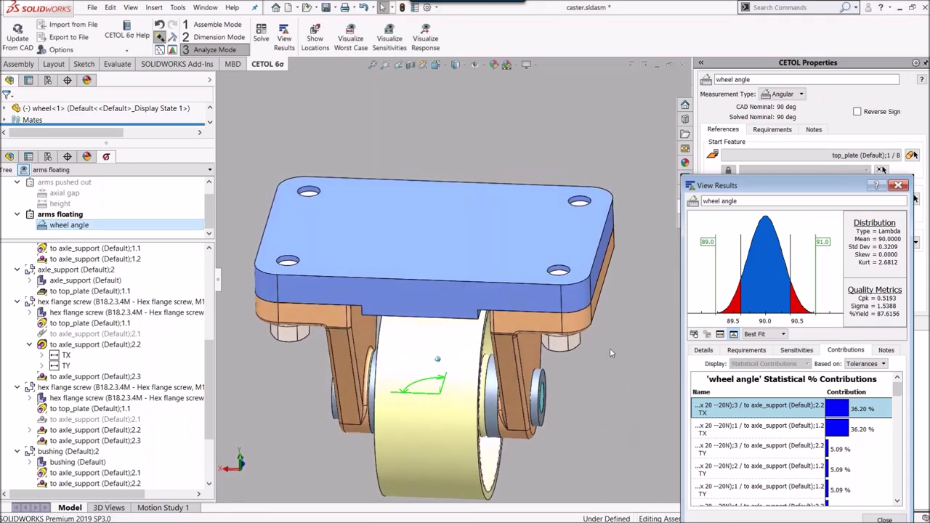
Step: Hide the top_plate component in the caster assembly
left_click(537, 180)
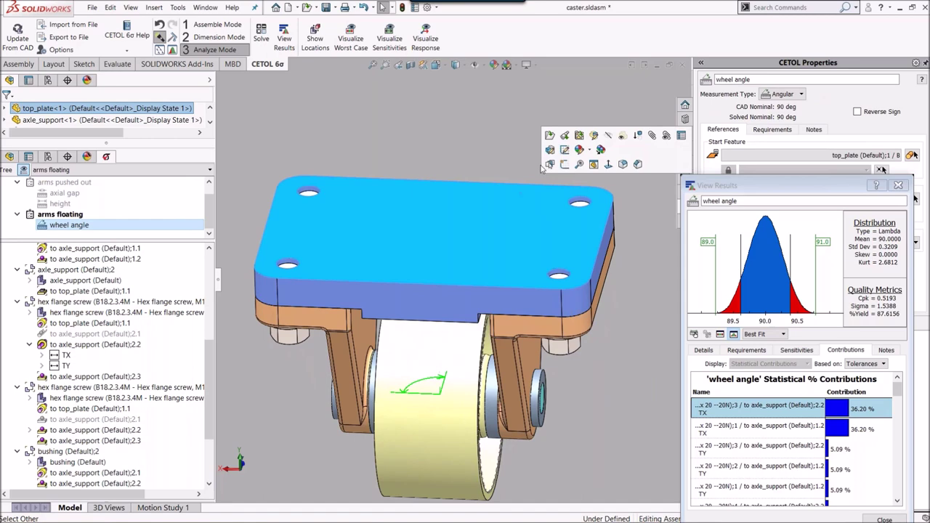
left_click(611, 135)
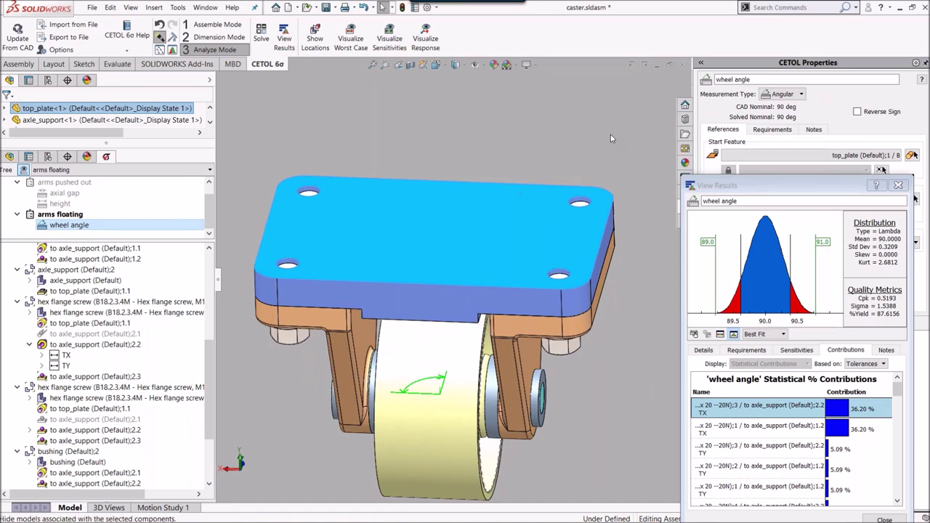
Step: Unlink the size of Feature7, a screw hole in the first axle_support, from its CAD dimension
scroll(634, 349, "down", 10)
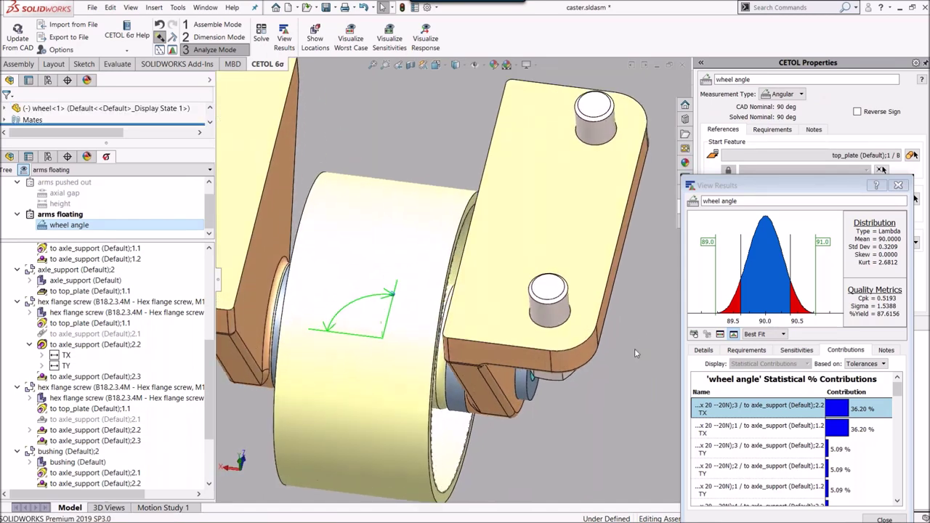
scroll(633, 356, "down", 10)
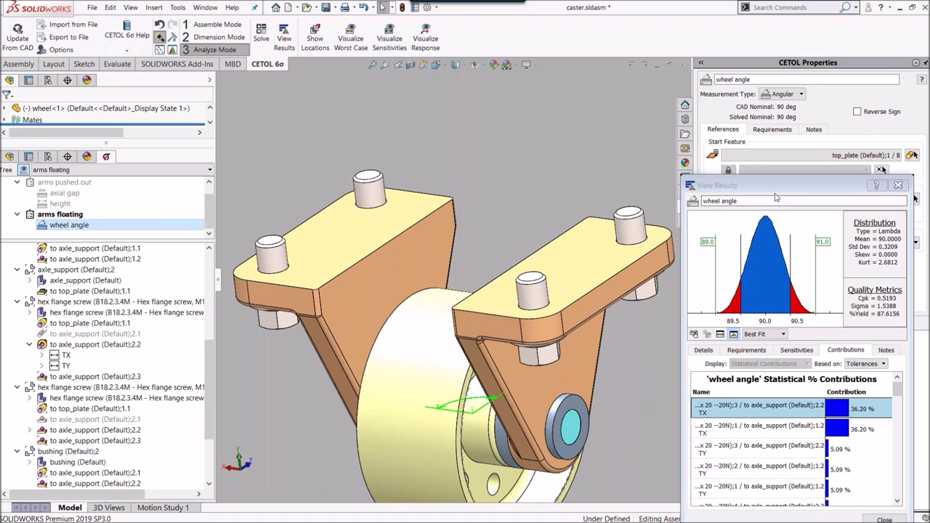
left_click_drag(775, 186, 776, 281)
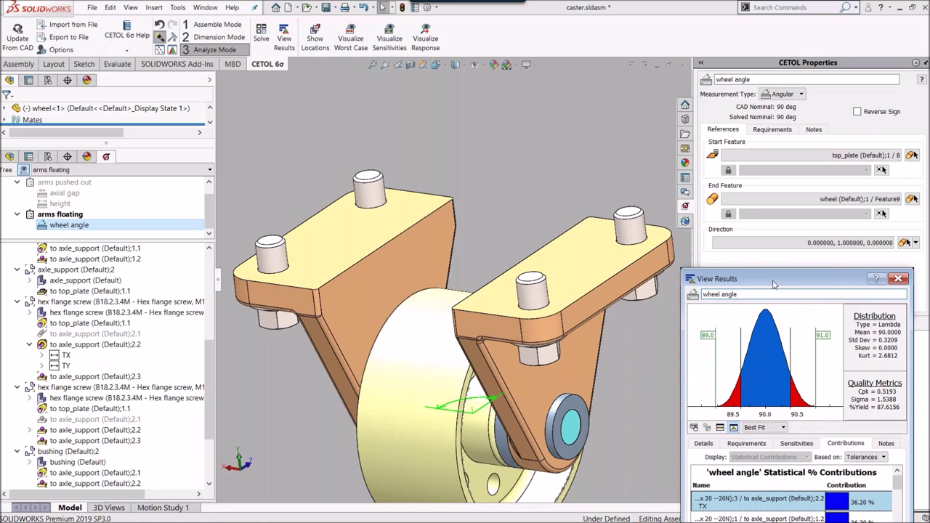
scroll(648, 374, "down", 2)
middle_click_drag(647, 374, 601, 347)
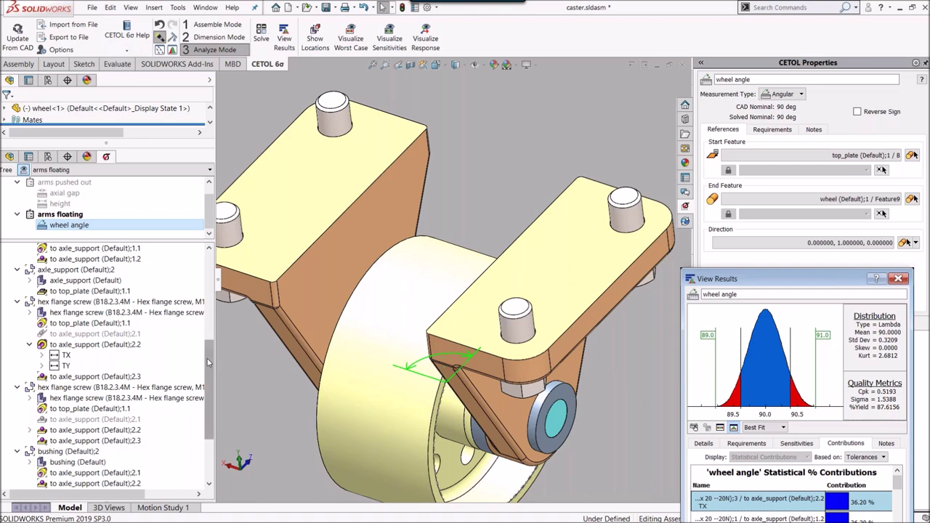
left_click_drag(210, 385, 212, 270)
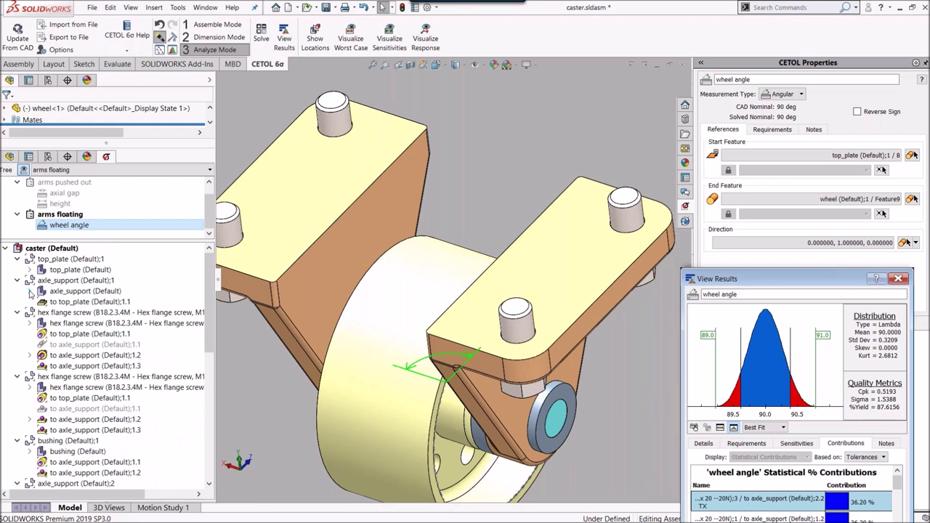
left_click(30, 290)
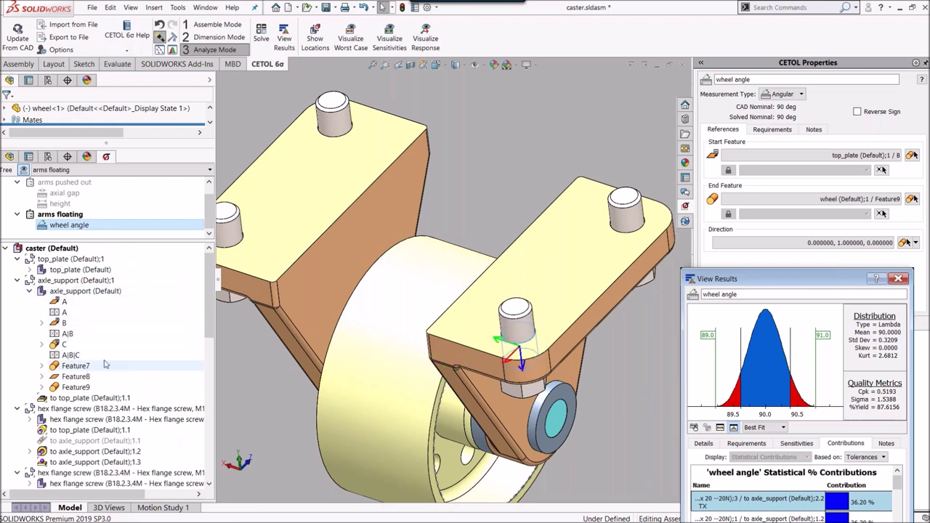
left_click(75, 365)
left_click_drag(746, 279, 746, 319)
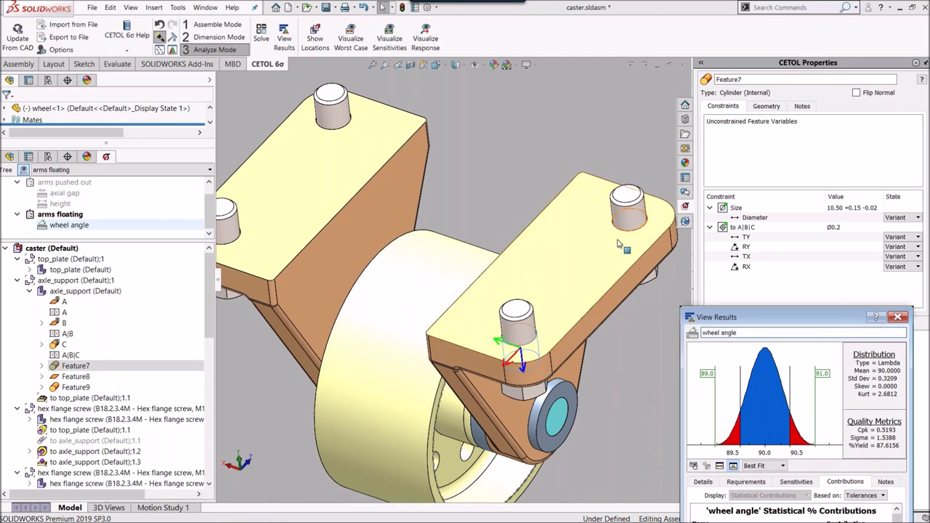
left_click(42, 366)
left_click(79, 376)
left_click_drag(760, 320, 751, 350)
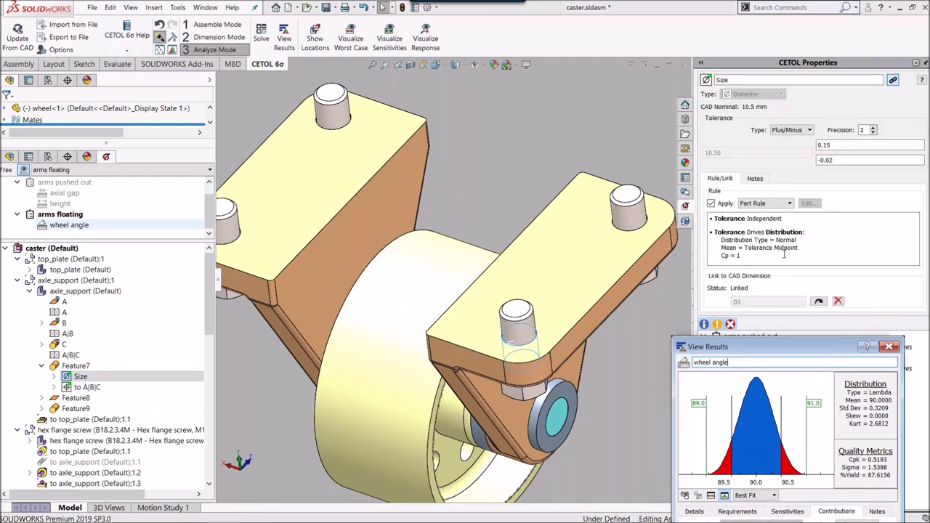
left_click(838, 301)
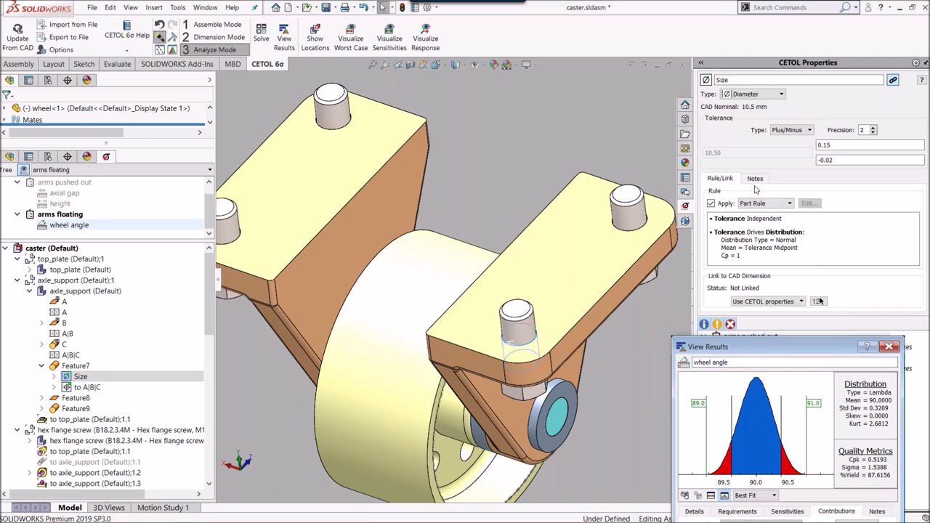
Step: Change the Feature7 size tolerance type to Limits, with a lower limit of 10.0 and an upper limit of 10.2
left_click(791, 130)
key("Escape")
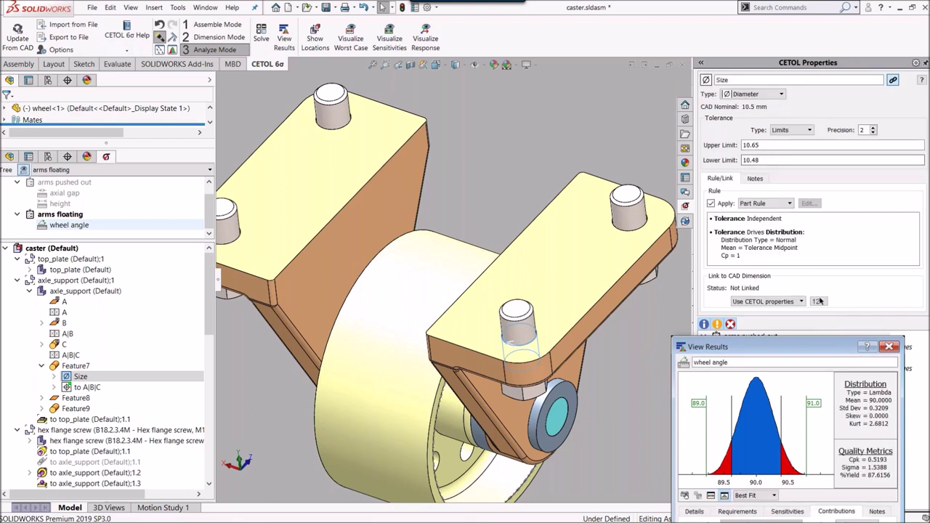
double_click(765, 159)
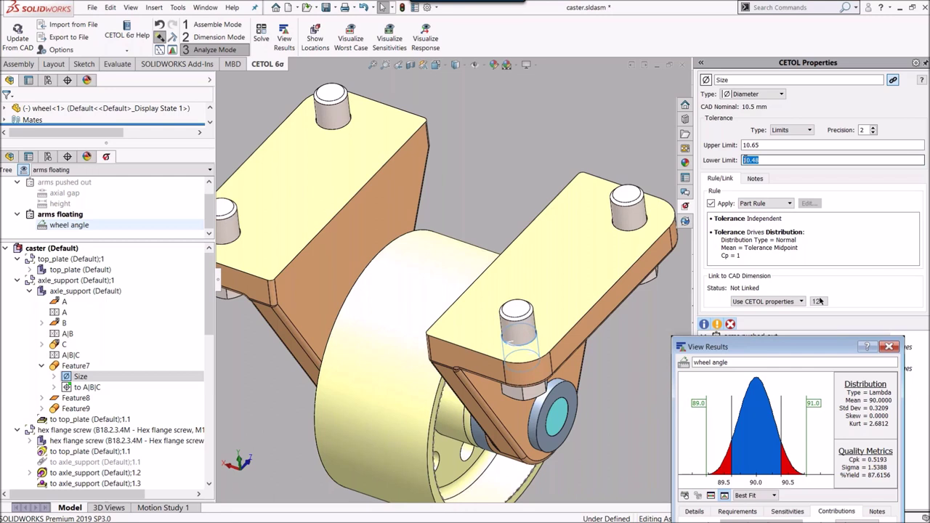
type("10.00")
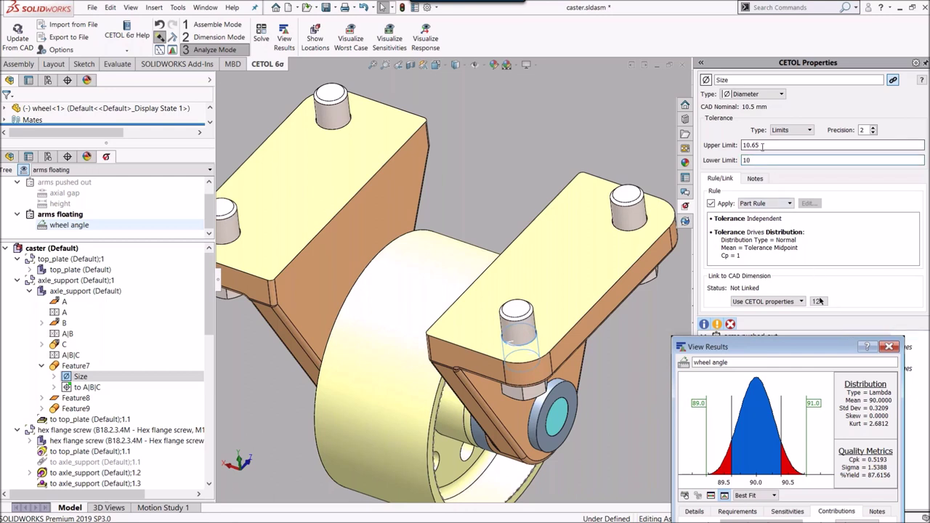
key("Return")
double_click(756, 146)
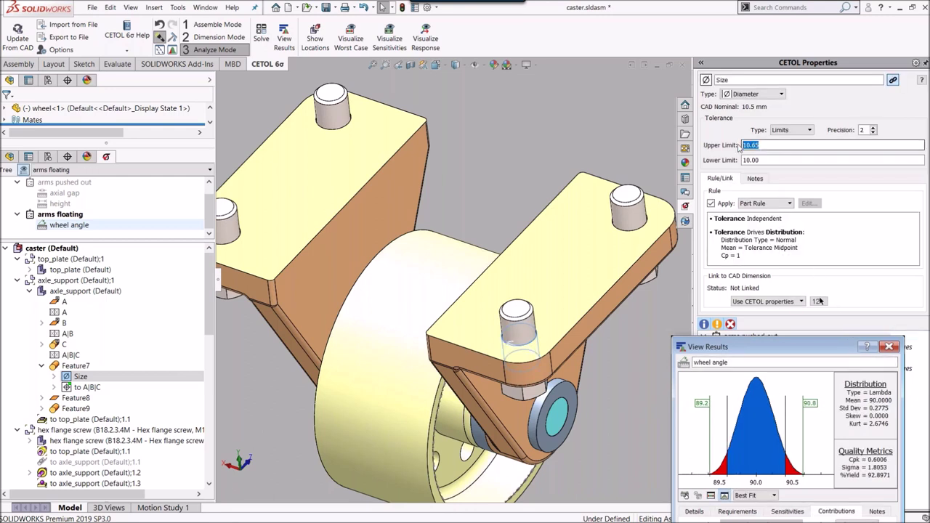
type("1")
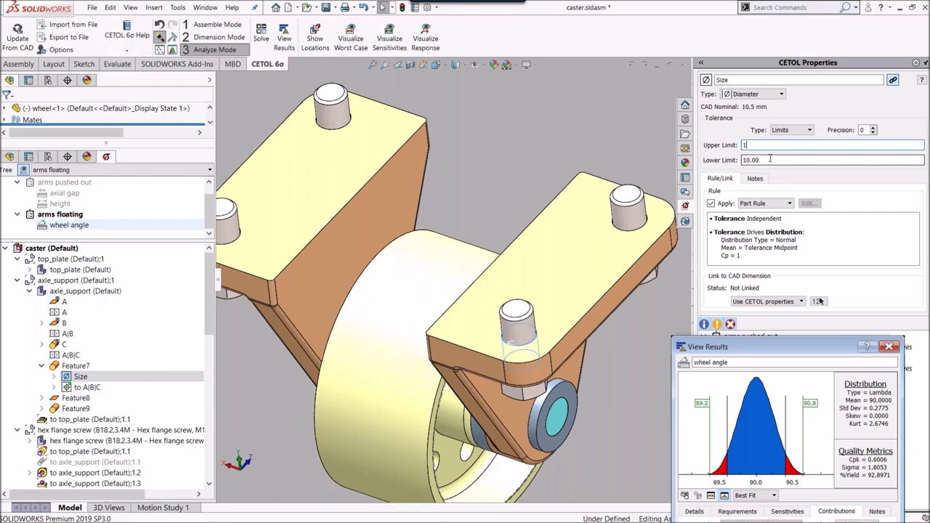
type("0.2")
key("Return")
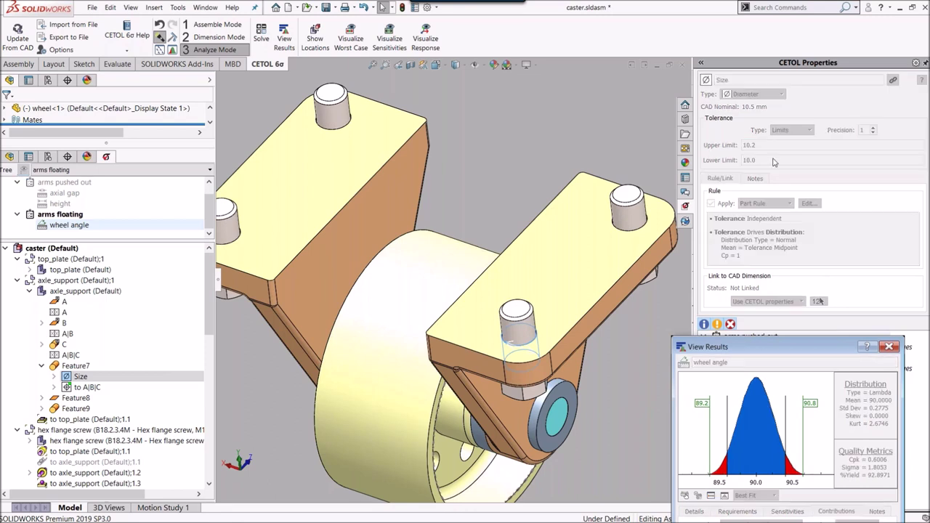
Step: Add the note "need to change hole size" to the size of Feature7
left_click(756, 179)
left_click(764, 197)
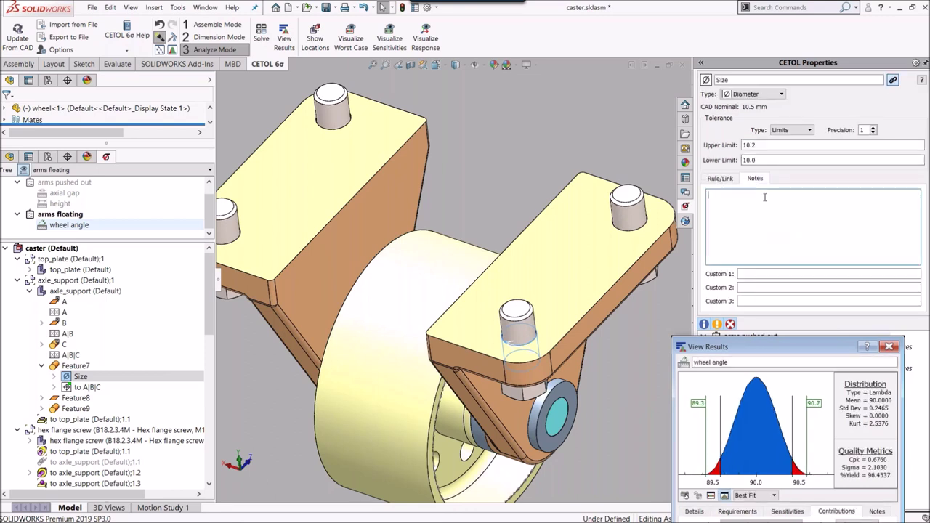
type("need to change hole size")
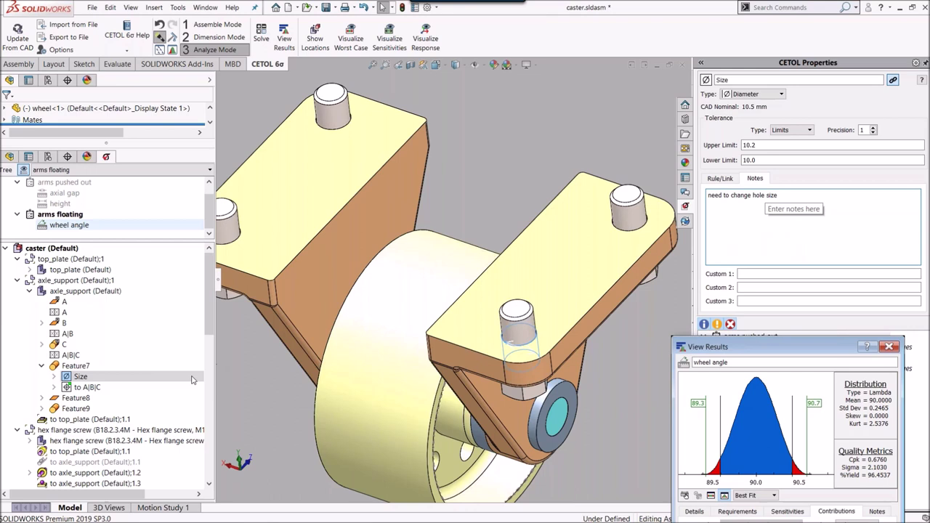
Step: Unlink the size of Feature9 in the first axle_support from its CAD dimension and add the note "change to slot"
left_click(42, 409)
left_click(80, 419)
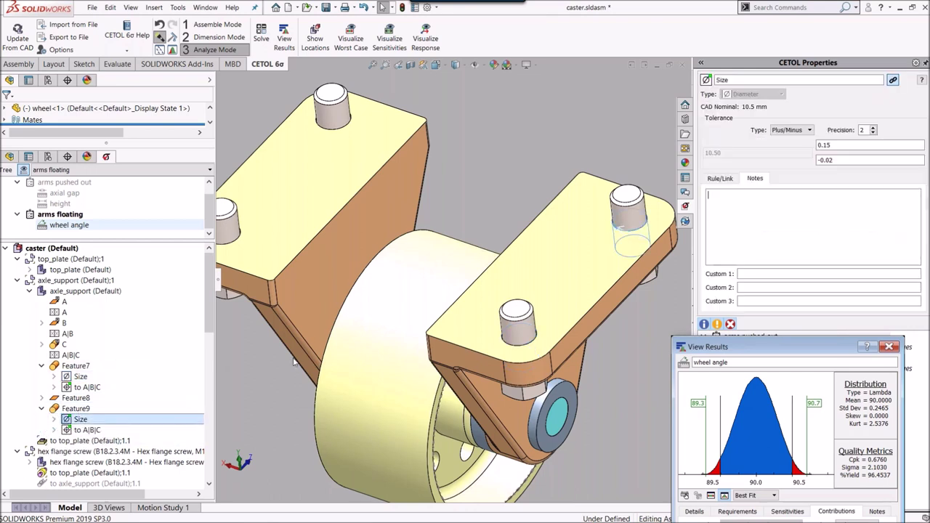
left_click(726, 180)
left_click(755, 178)
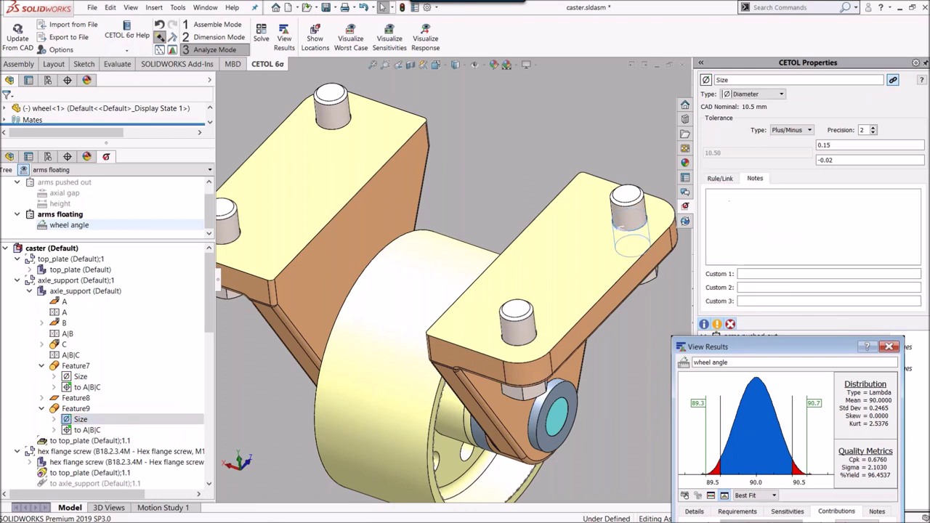
type("ch")
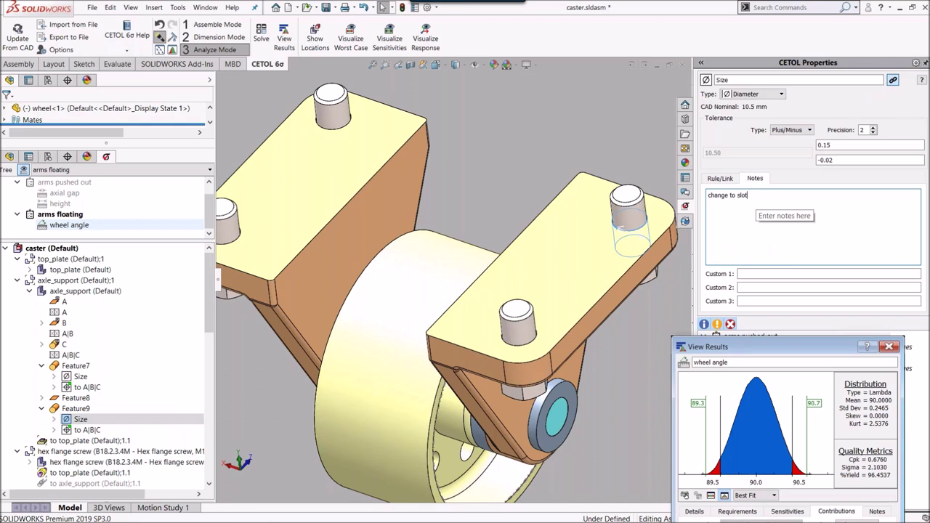
Step: Change the Feature9 size tolerance type to Limits, with a lower limit of 10.0 and an upper limit of 10.2
left_click(805, 130)
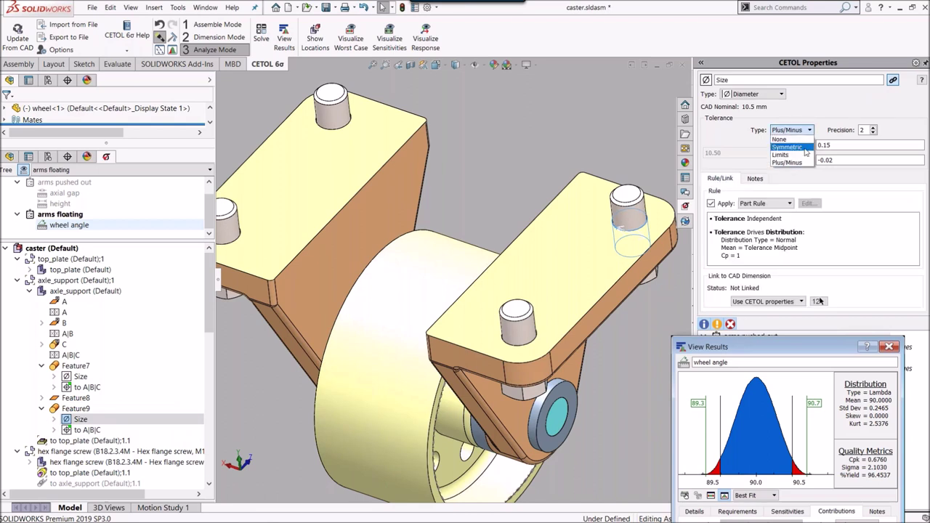
left_click(790, 154)
double_click(747, 160)
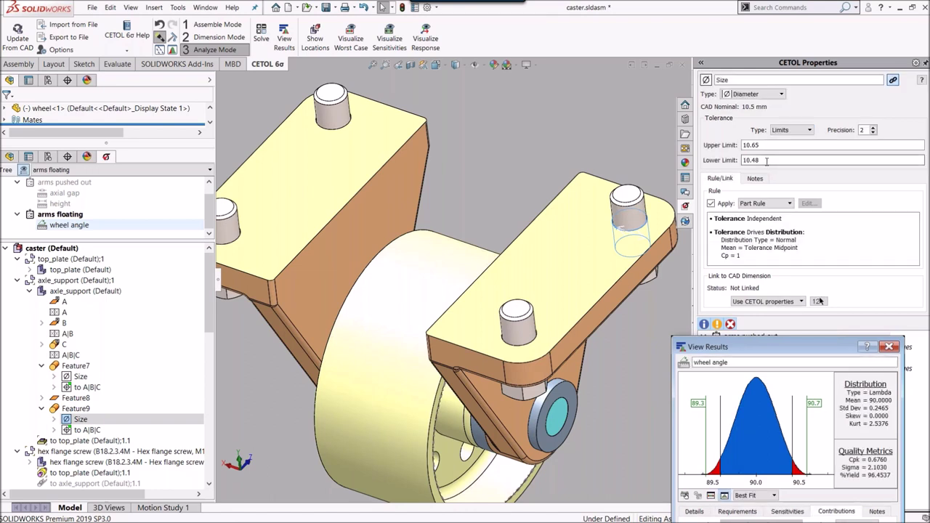
type("10")
left_click(761, 144)
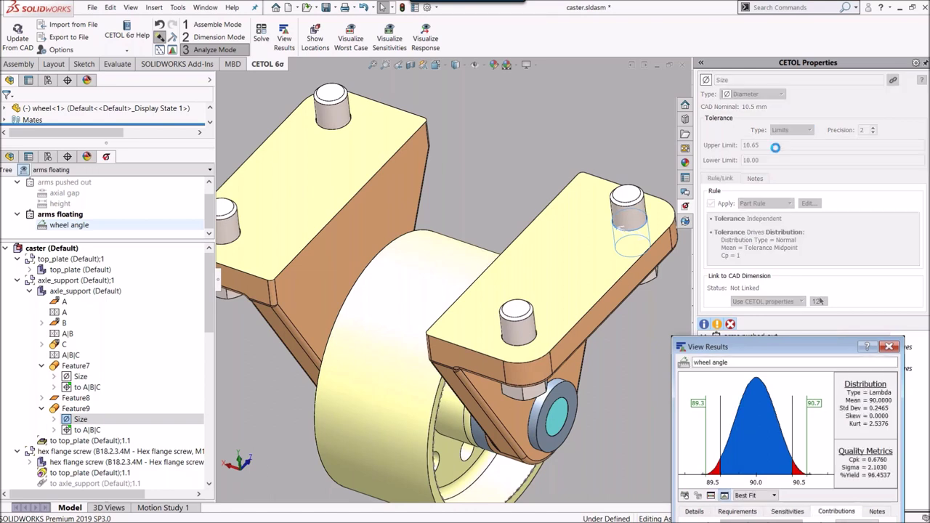
double_click(762, 145)
type("1")
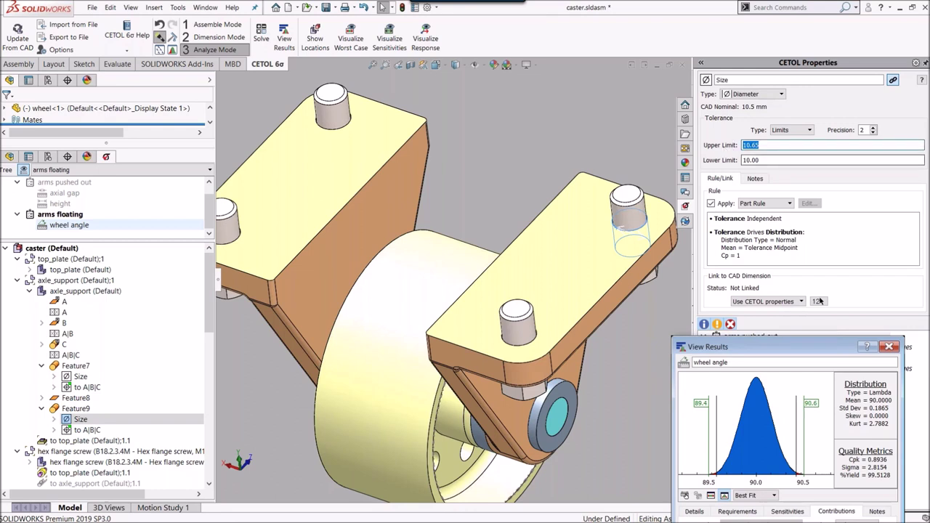
type("0")
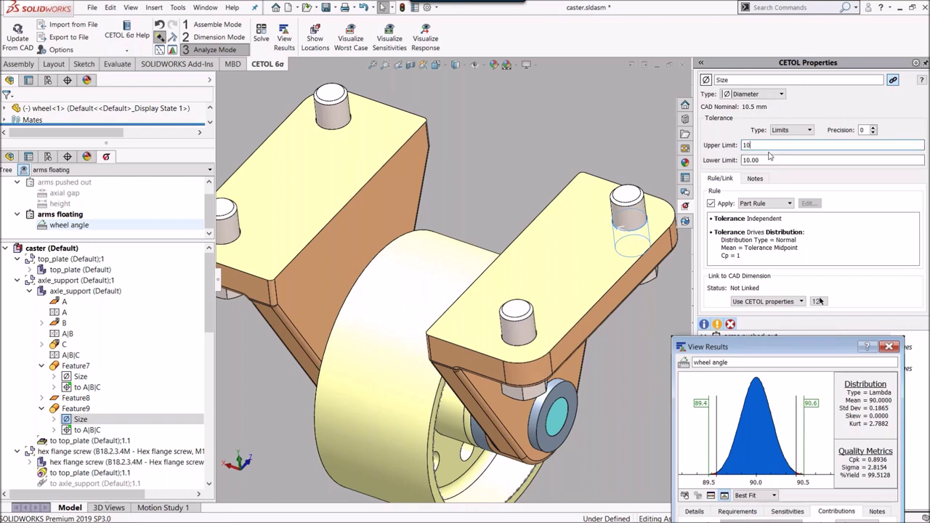
type(".2")
key("Tab")
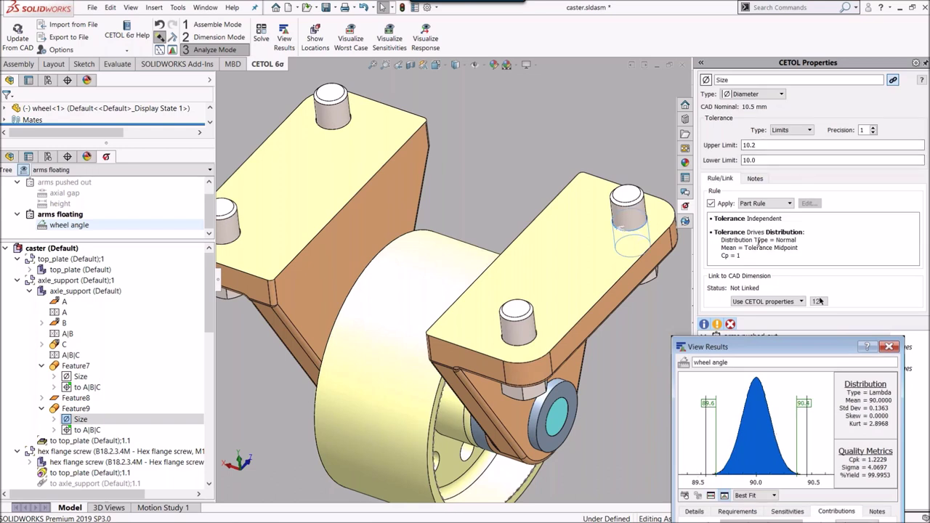
left_click(757, 241)
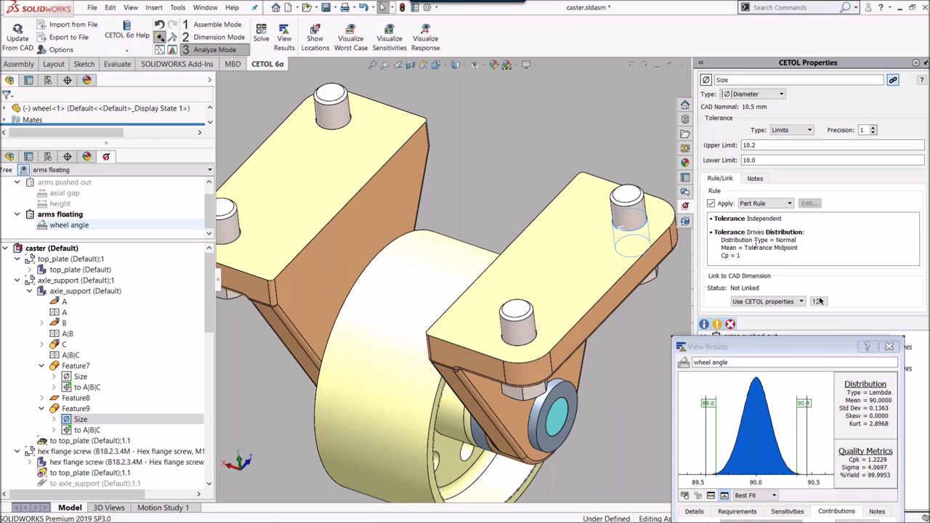
Step: Display the worst-case range in the wheel angle results and turn off the calculated limits, closing the results when done
left_click_drag(769, 349, 753, 263)
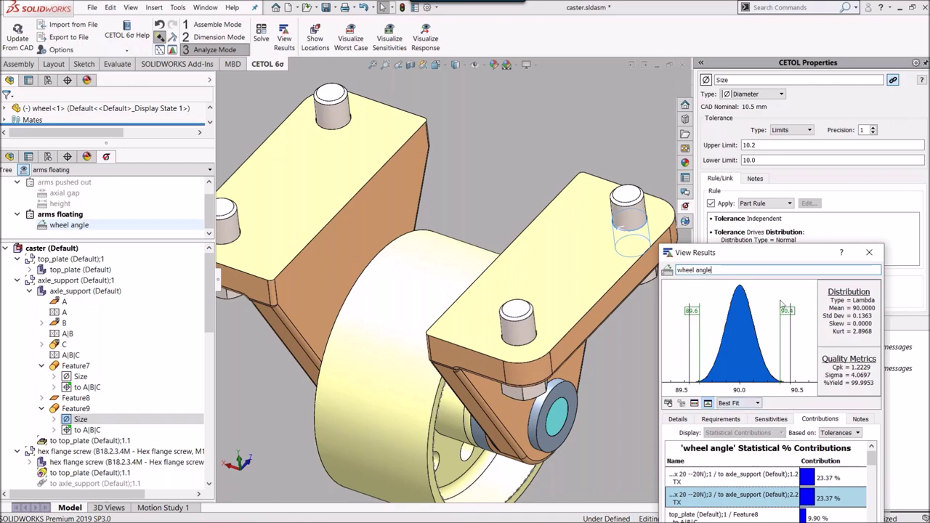
left_click_drag(763, 252, 763, 148)
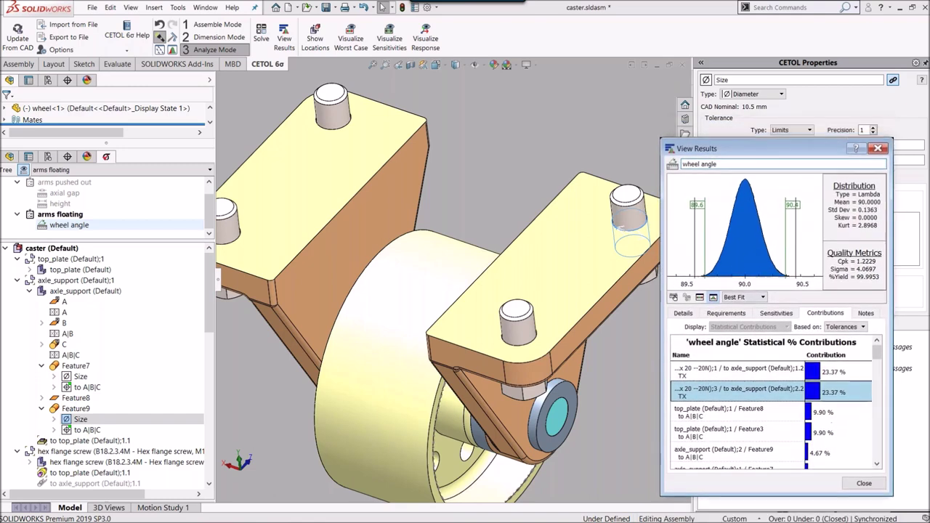
left_click(737, 310)
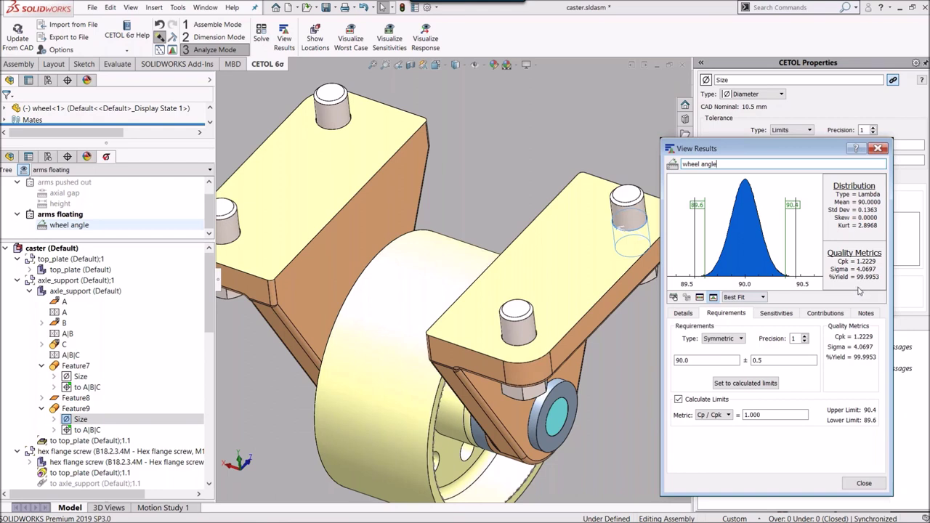
left_click(713, 297)
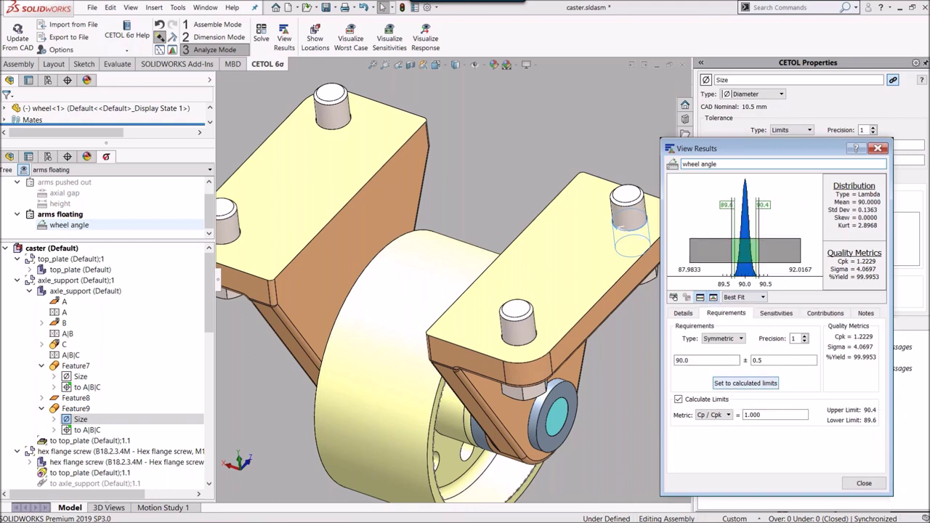
left_click(715, 401)
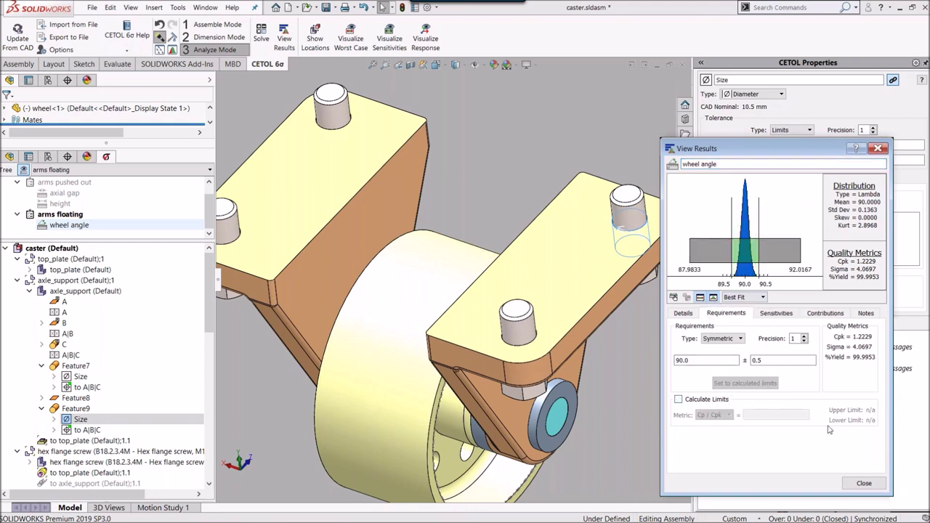
left_click(865, 484)
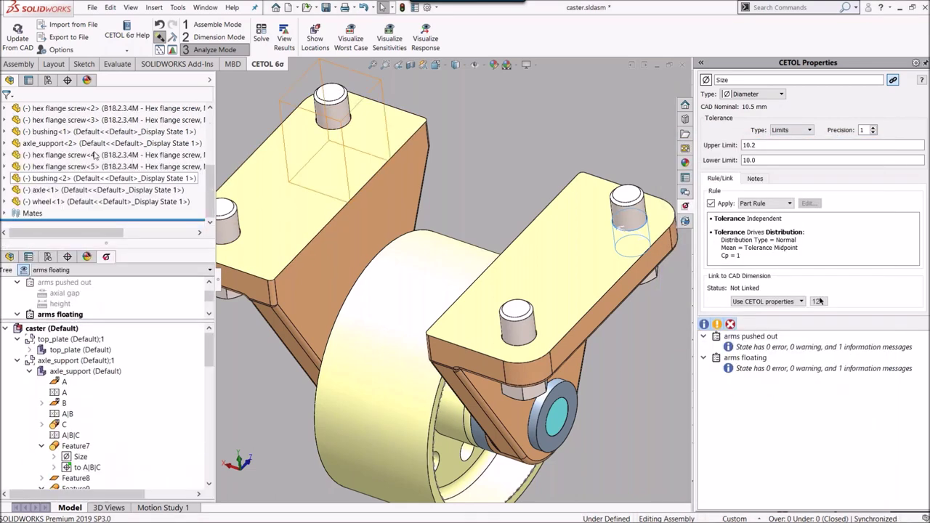
Step: Show the hidden top_plate component in the caster assembly again
scroll(146, 167, "up", 3)
left_click(136, 179)
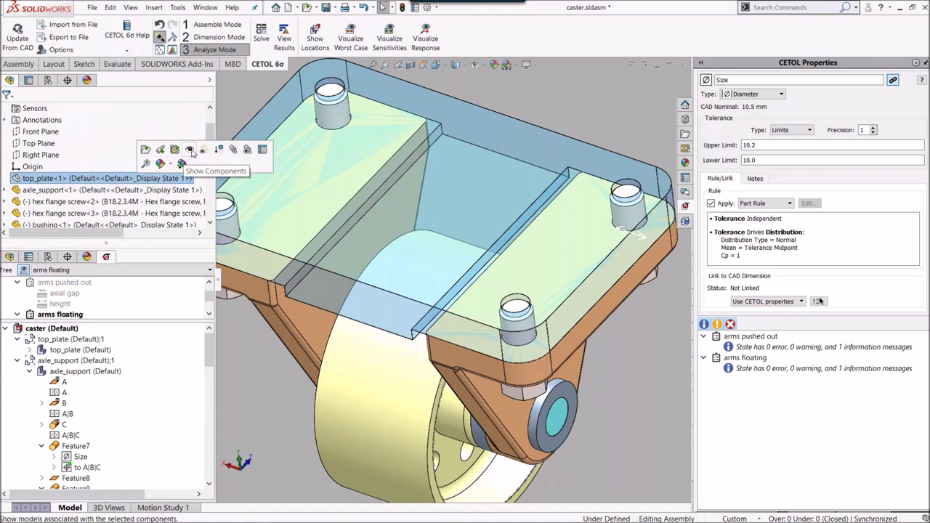
left_click(190, 149)
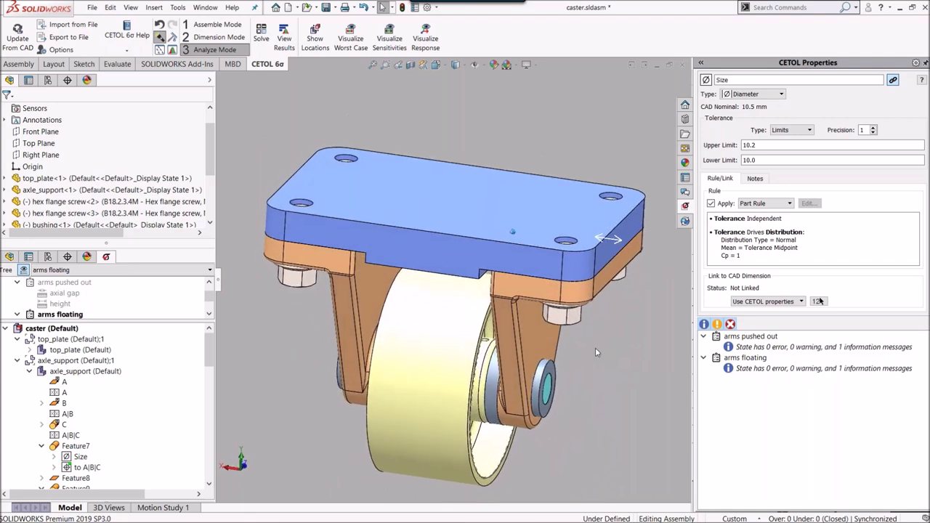
Step: View the axial gap variation results and create an analysis report with the WC+Stat with Images template in the Caster - SOLIDWORKS 2019 folder, allowing overwriting
left_click(215, 50)
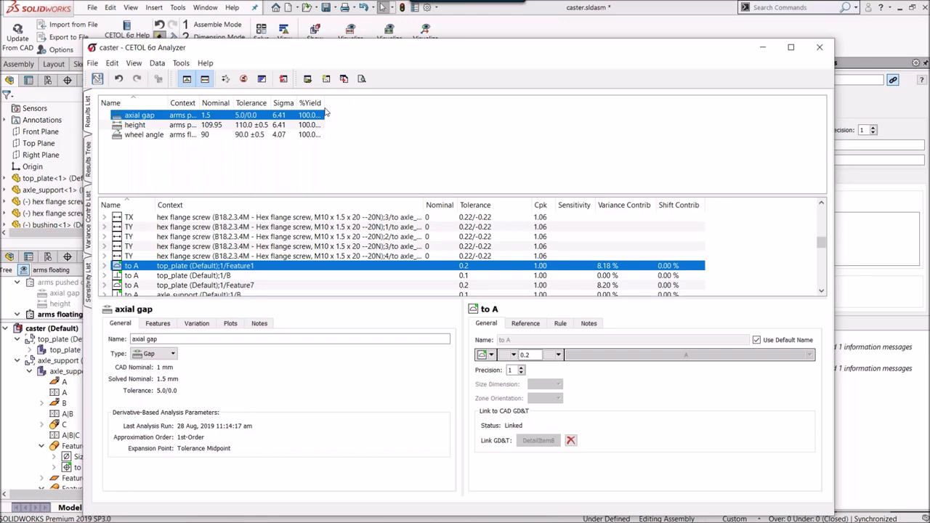
left_click(194, 323)
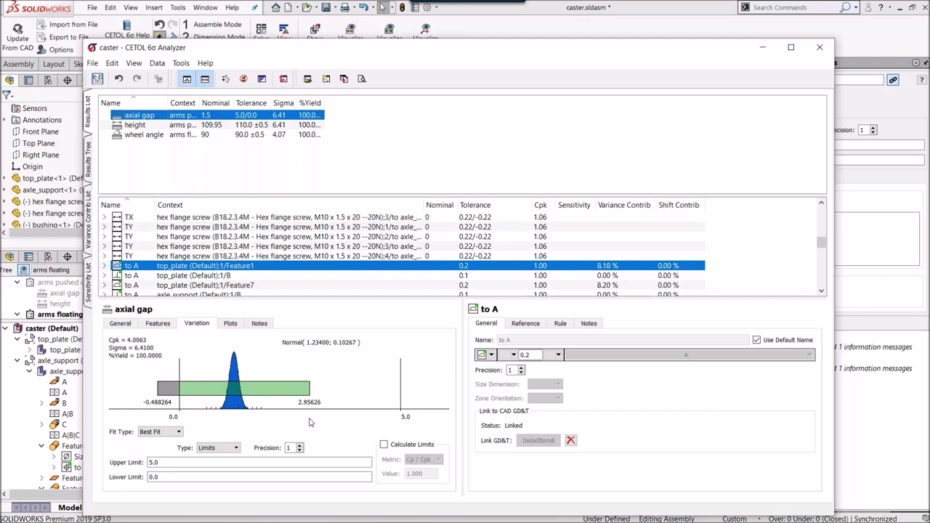
left_click(361, 79)
left_click(449, 239)
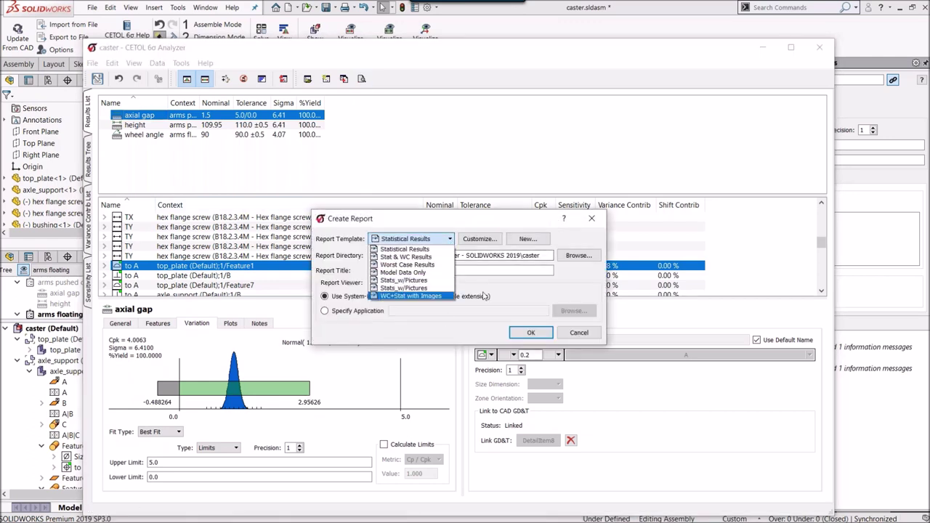
left_click(411, 296)
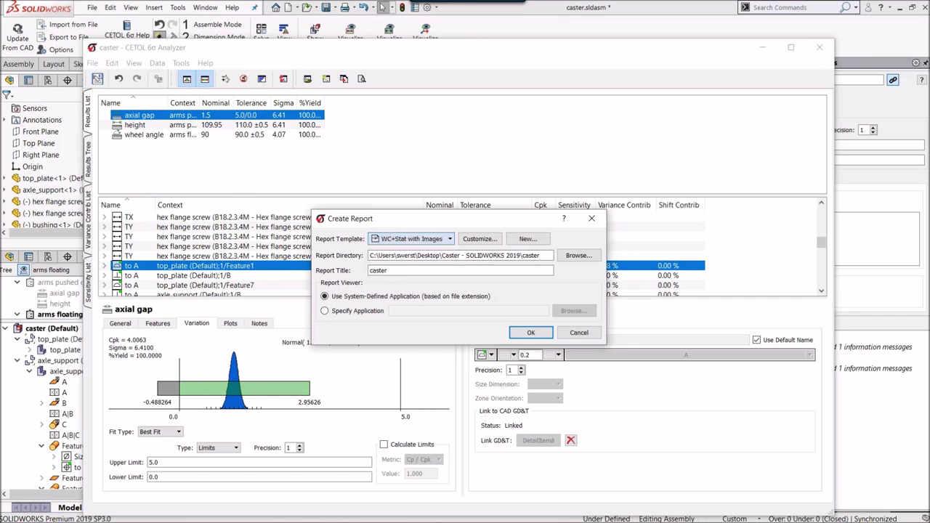
left_click_drag(521, 255, 547, 256)
key("BackSpace")
left_click(535, 335)
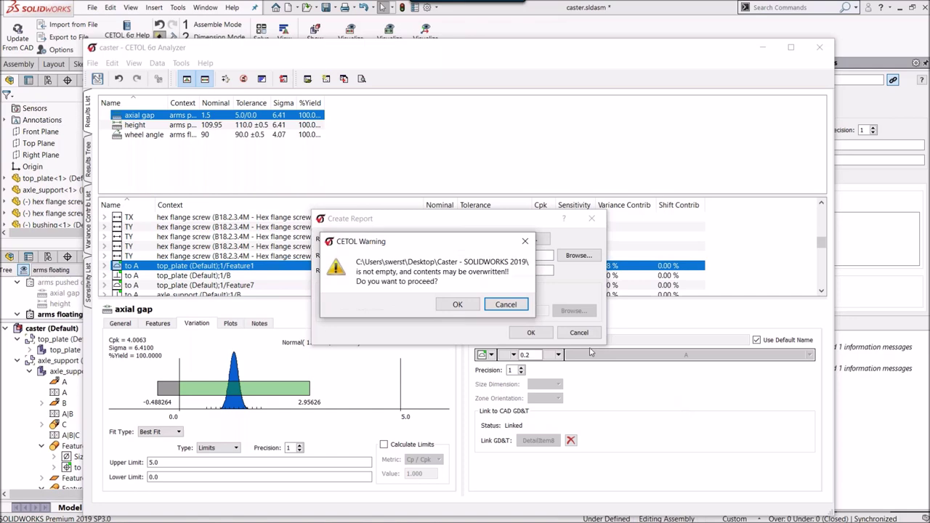
left_click(457, 304)
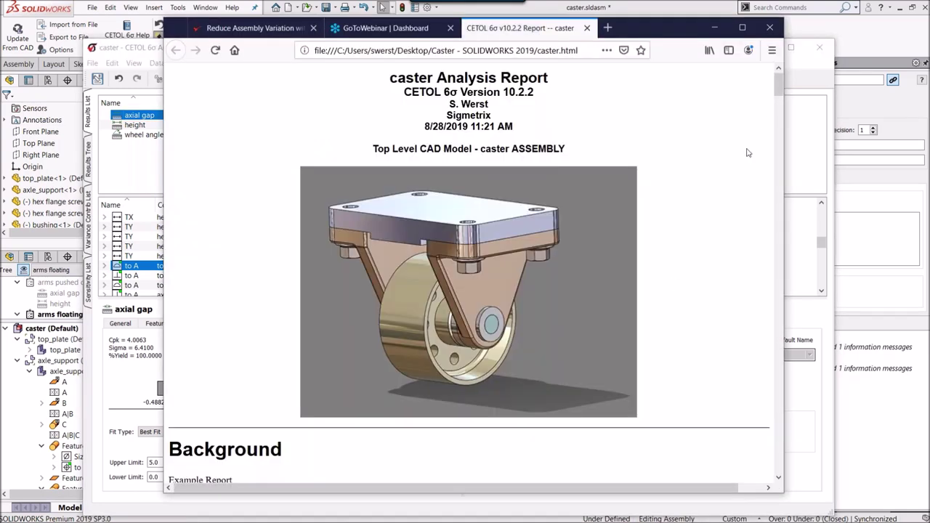
Step: Review the report's axial gap measurement and contribution tables, and the dimensions, GD&T and notes of the top_plate and axle_support parts
left_click_drag(777, 88, 776, 122)
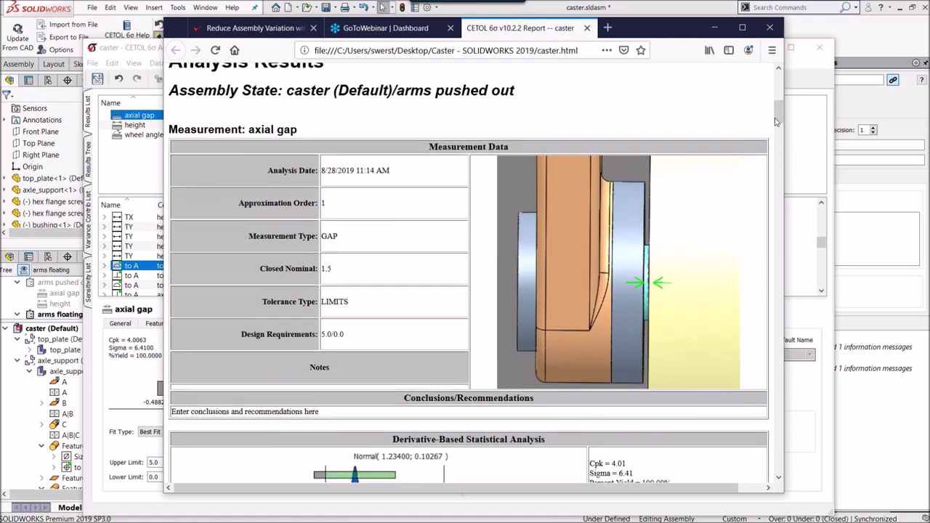
scroll(633, 206, "down", 8)
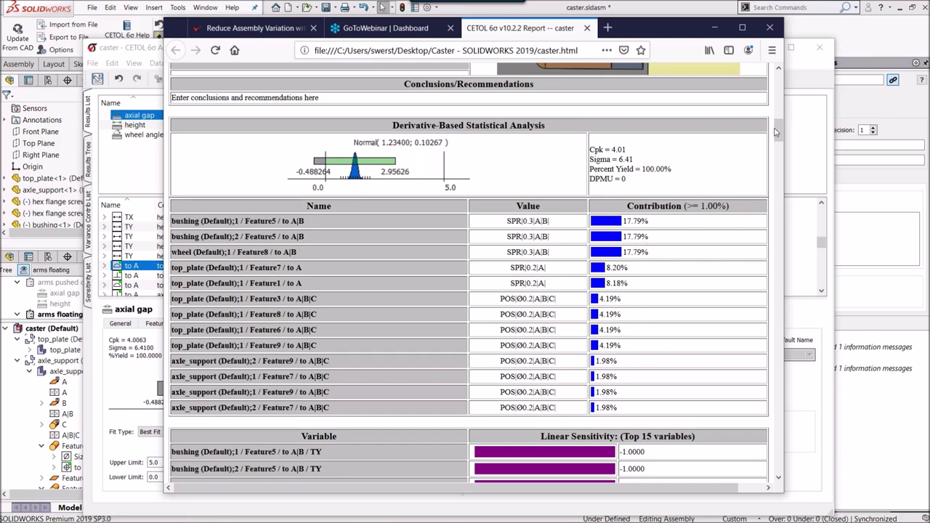
scroll(775, 131, "up", 4)
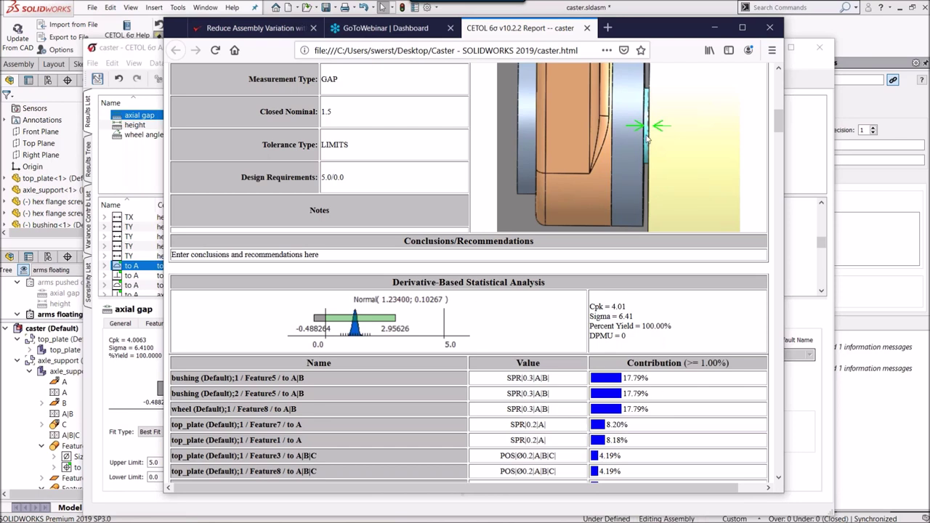
left_click_drag(778, 122, 776, 332)
scroll(723, 271, "down", 5)
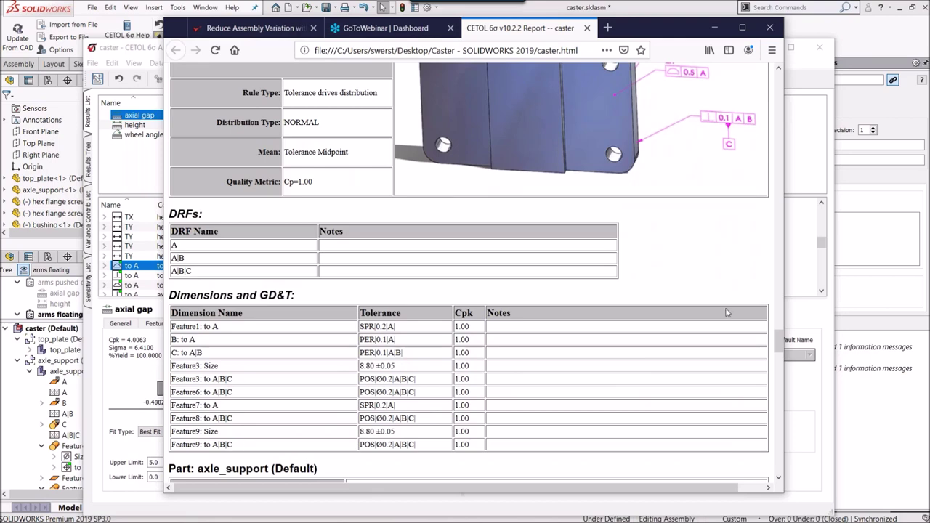
left_click_drag(779, 340, 781, 373)
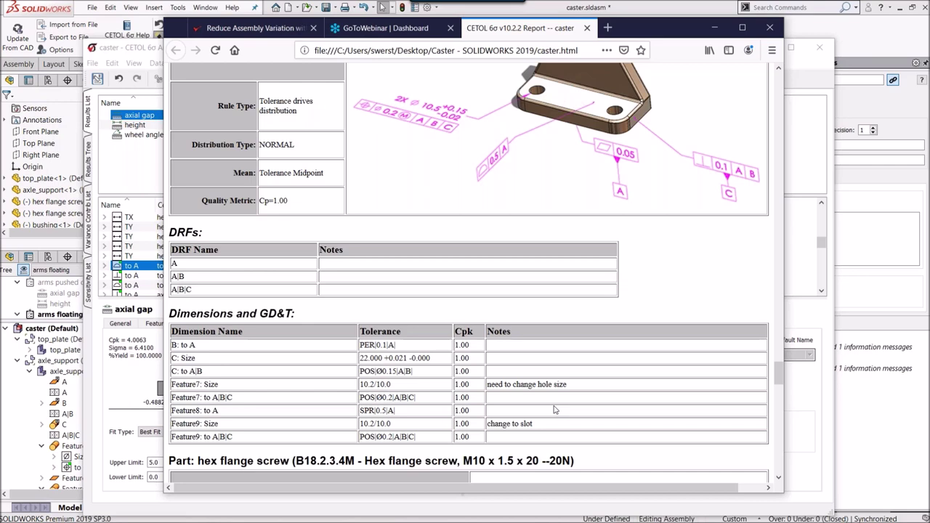
Step: Switch from the report in the browser to the PowerPoint slide show
key("alt+Tab")
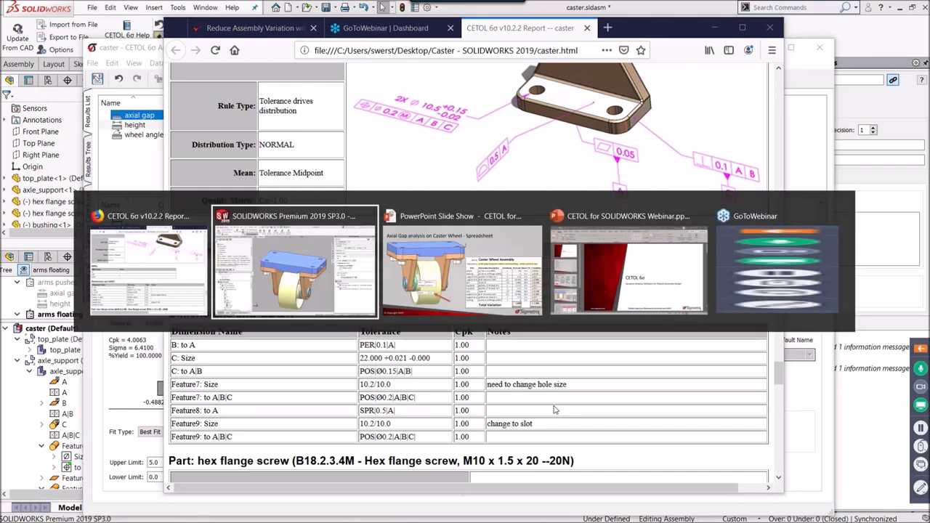
key("alt+Tab")
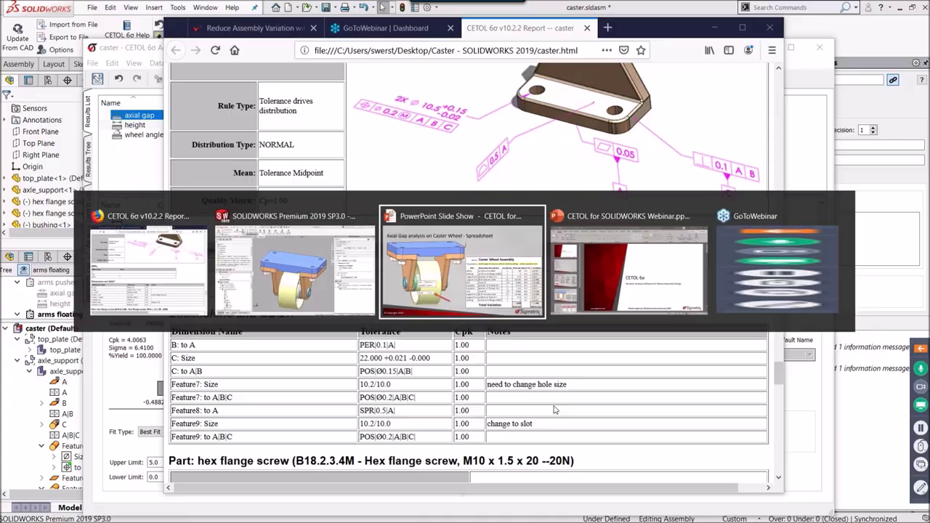